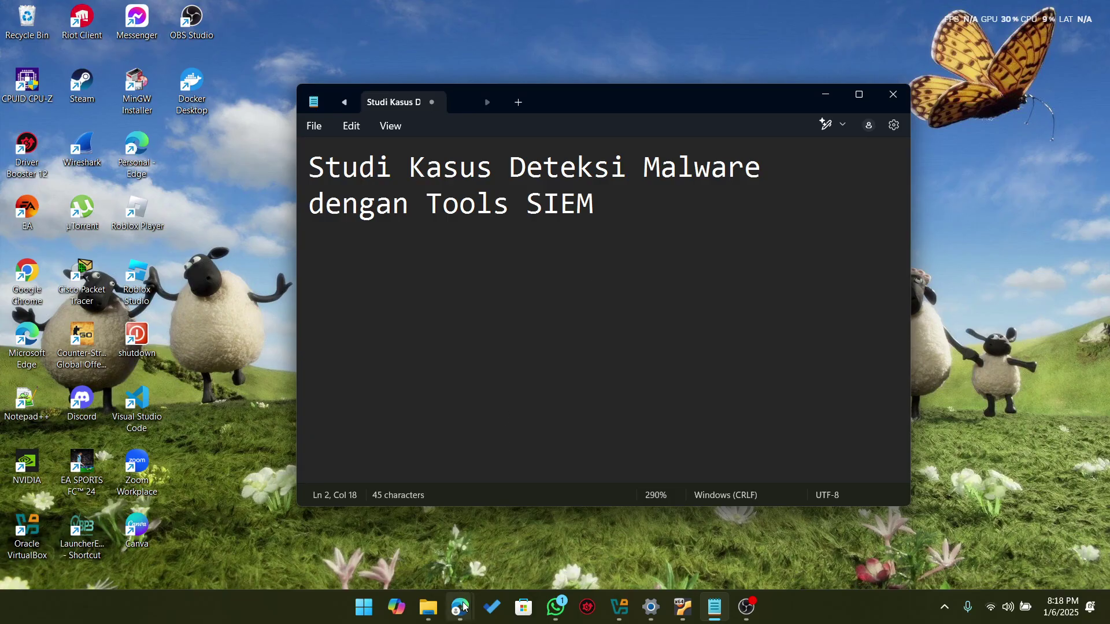
# Step: Switch to the CyberAcademy challenges page in Edge and open challenge Q.06 under Bagian 2 to read its question
pyautogui.moveTo(462, 607)
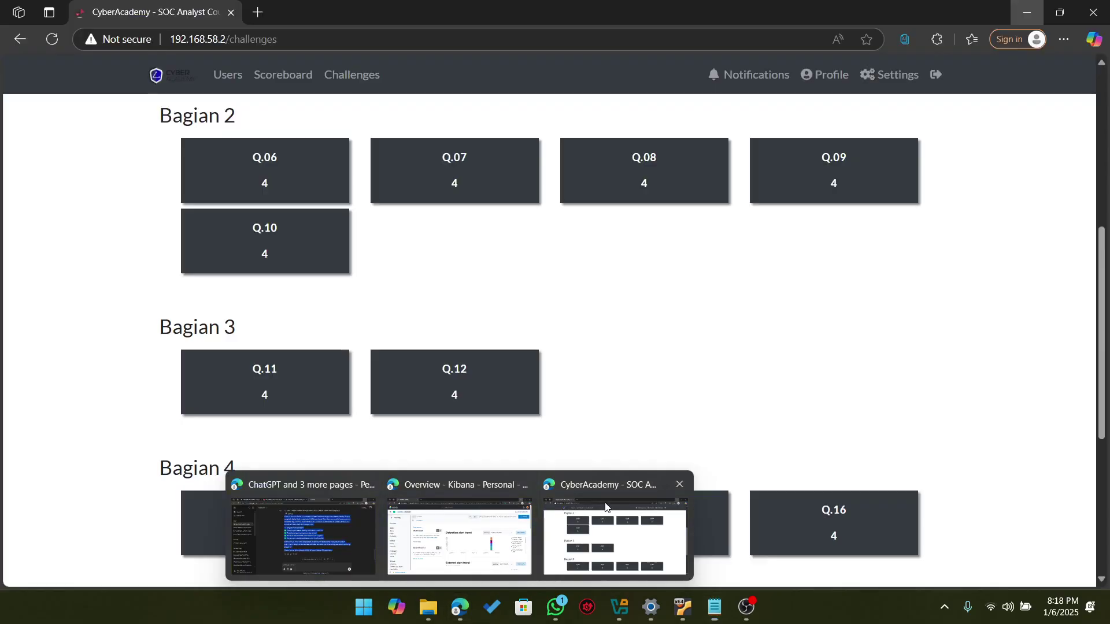
pyautogui.click(584, 529)
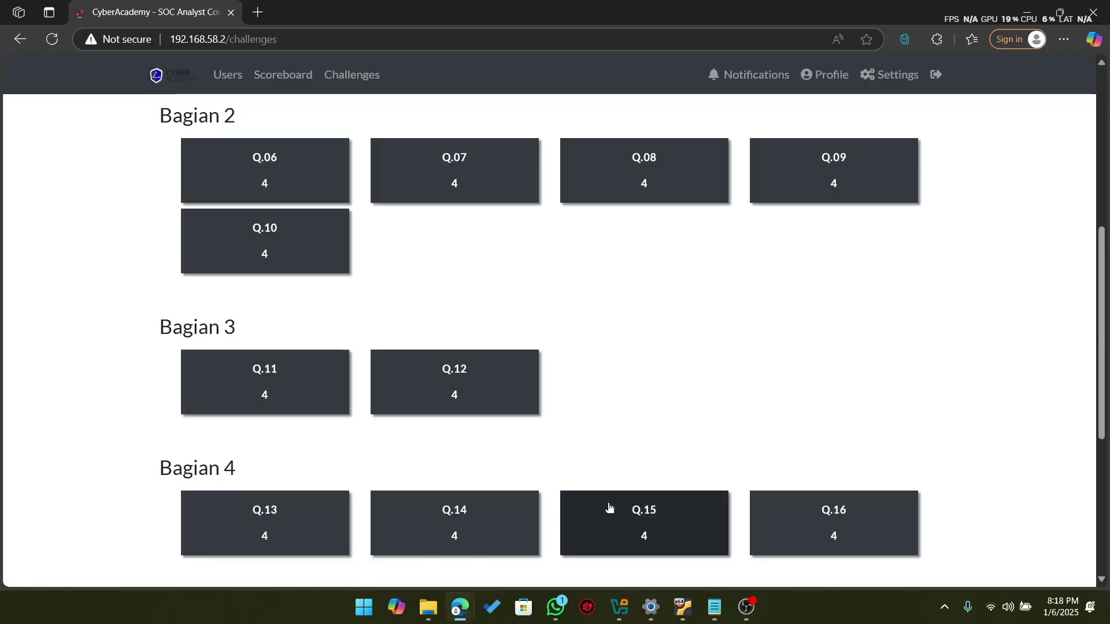
pyautogui.scroll(-1, 637, 349)
pyautogui.scroll(1, 637, 349)
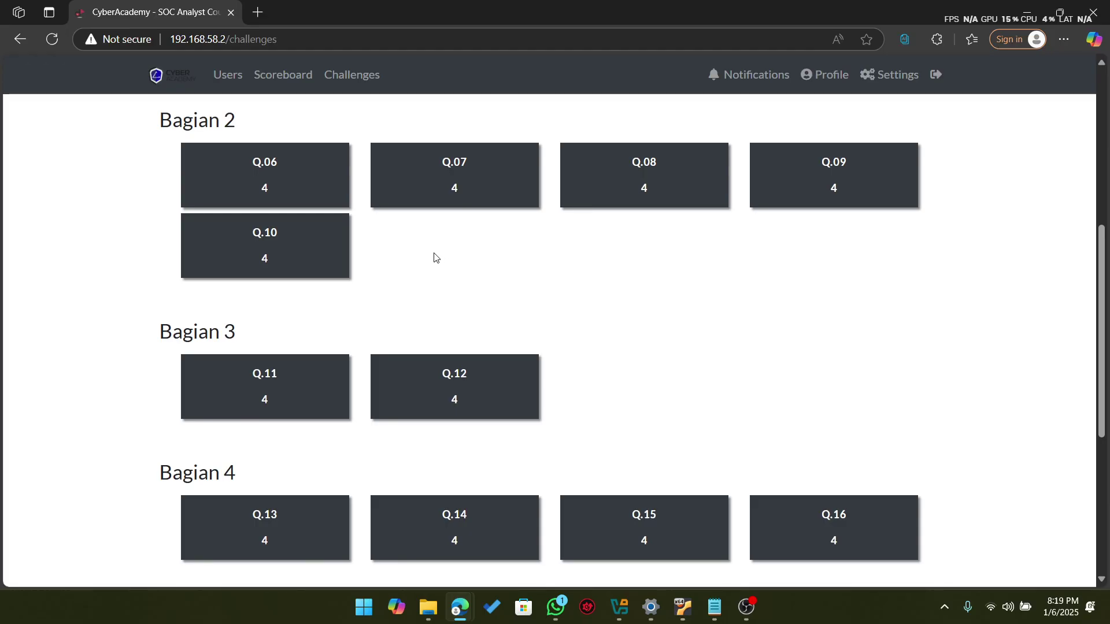
pyautogui.click(289, 191)
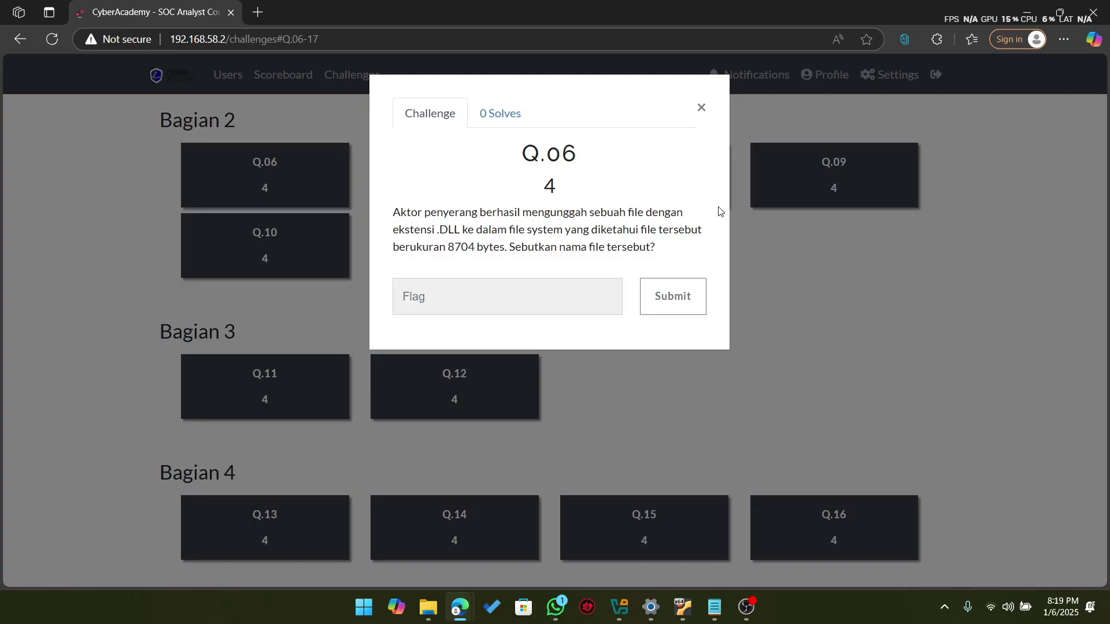
# Step: Switch to Kibana, open the security alerts and filter them to the rule name Malware Detection Alert
pyautogui.hotkey('alt', 'Tab')
pyautogui.hotkey('alt', 'Tab')
pyautogui.hotkey('alt', 'Tab')
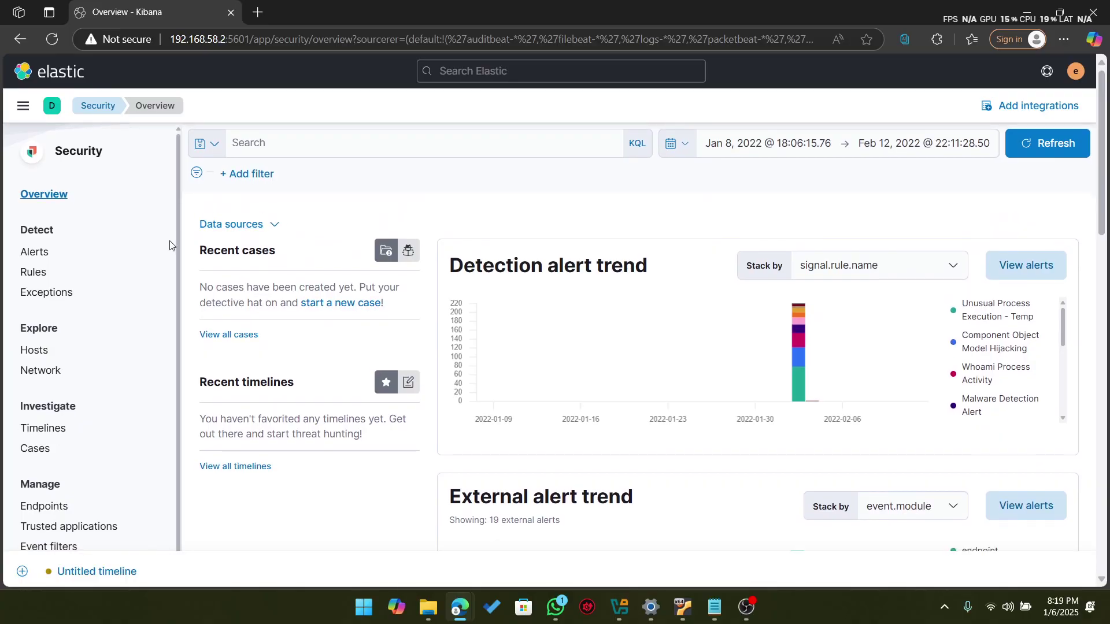
pyautogui.click(33, 258)
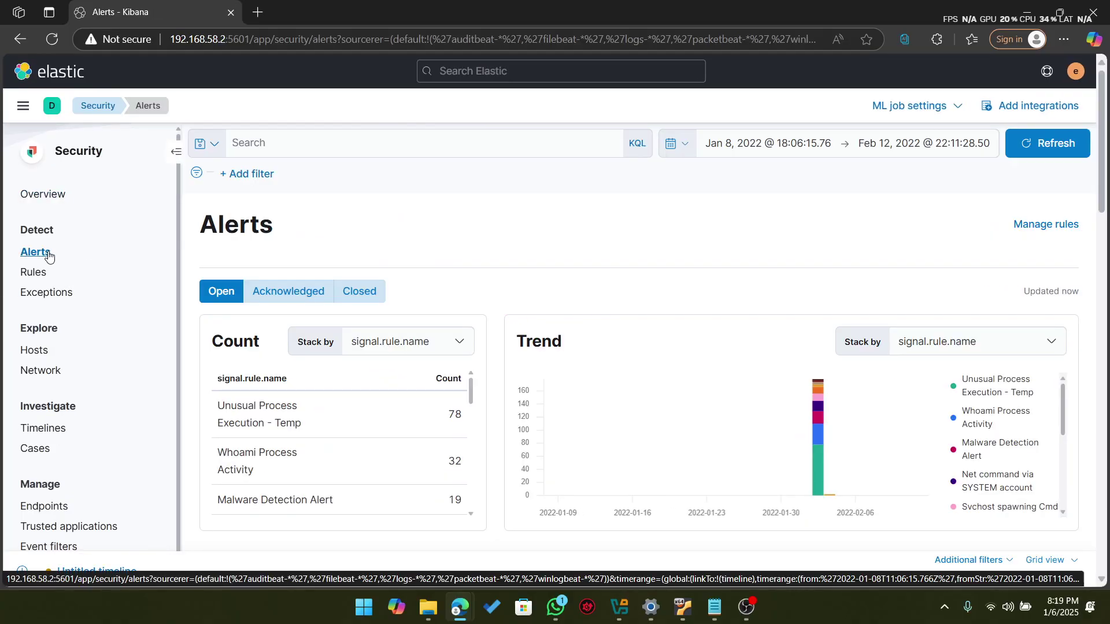
pyautogui.scroll(-1, 442, 233)
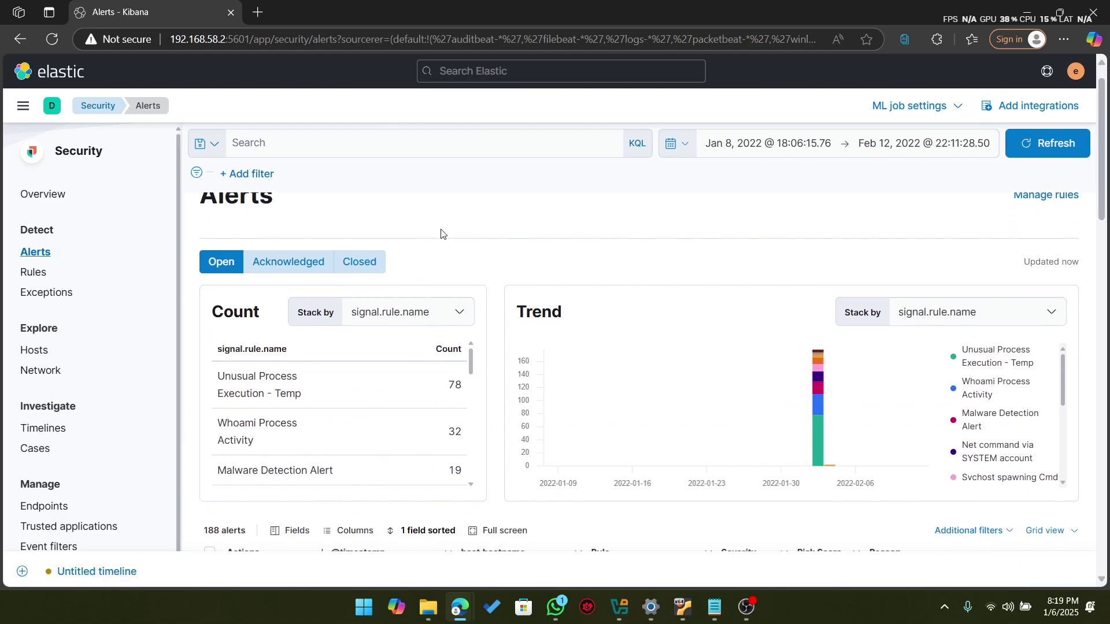
pyautogui.scroll(-2, 495, 241)
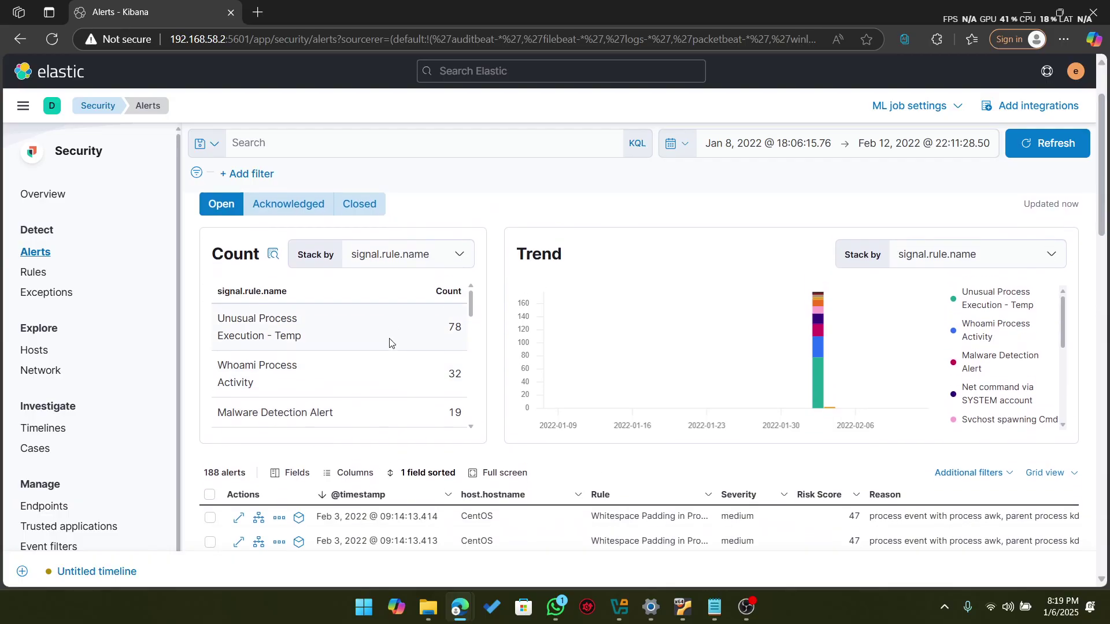
pyautogui.rightClick(345, 403)
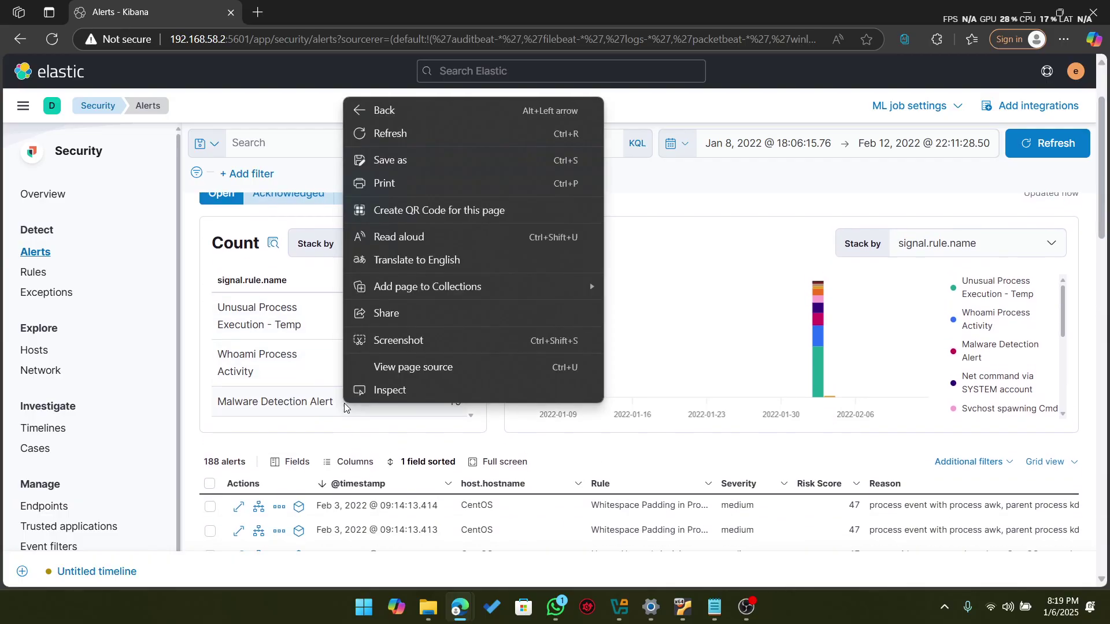
pyautogui.click(275, 408)
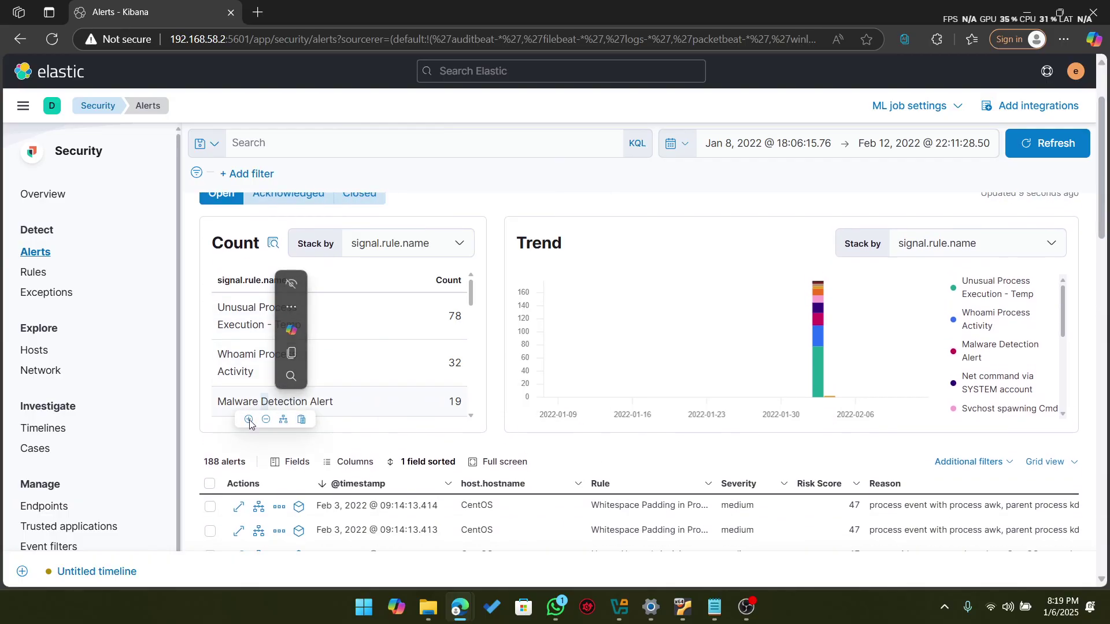
pyautogui.click(248, 420)
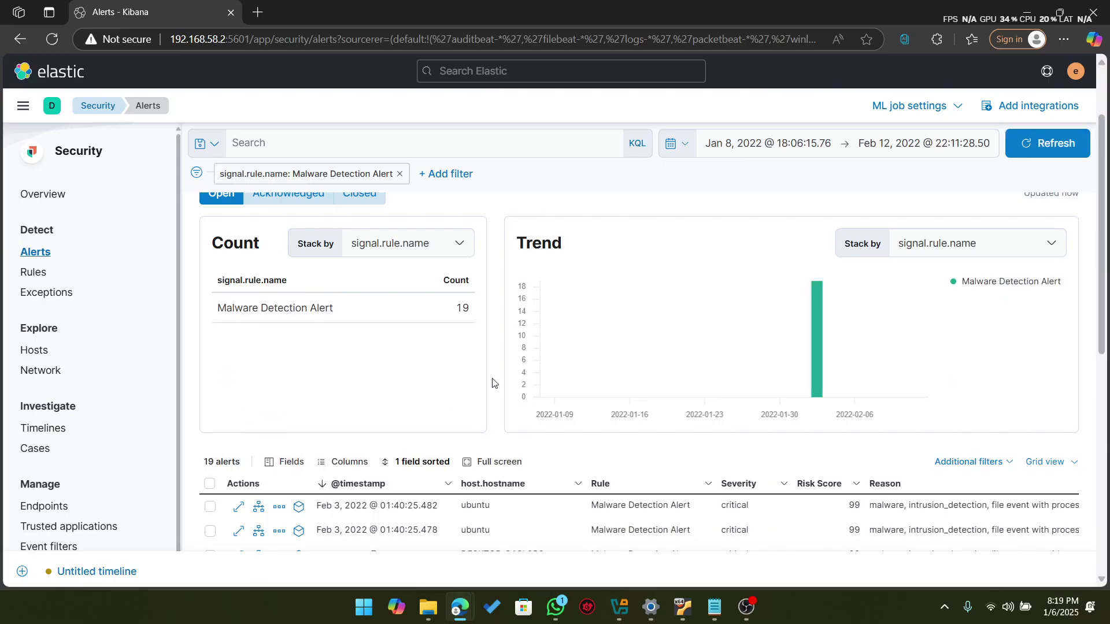
# Step: Examine the filtered malware alerts, including their timestamps, hostnames, severity and reasons
pyautogui.scroll(-8, 492, 383)
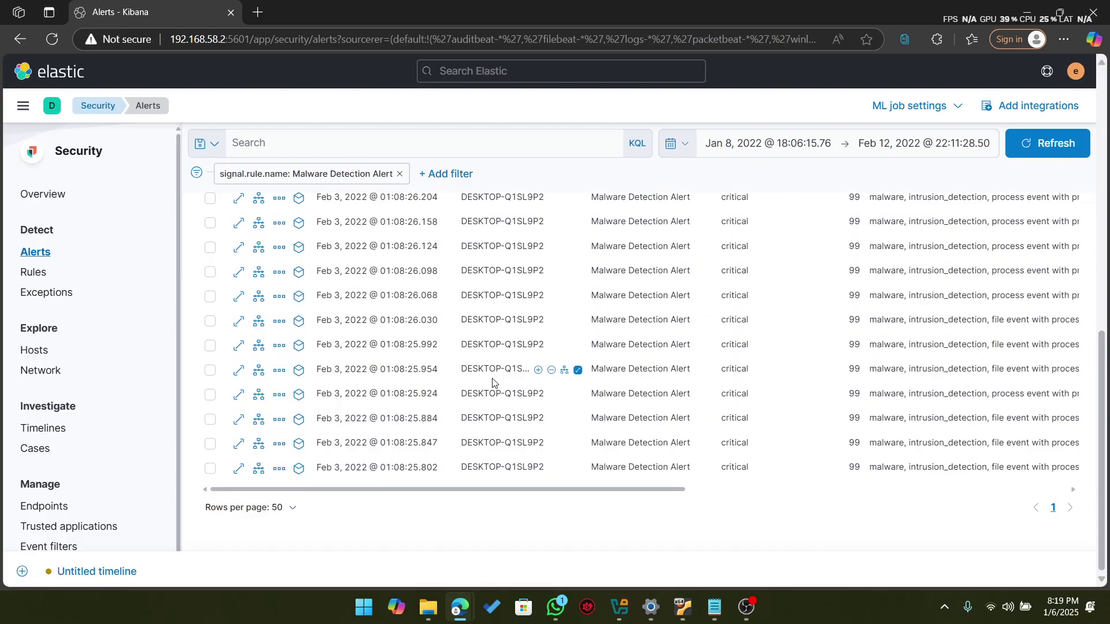
pyautogui.scroll(5, 492, 382)
pyautogui.scroll(-2, 492, 383)
pyautogui.scroll(-2, 492, 382)
pyautogui.scroll(5, 502, 286)
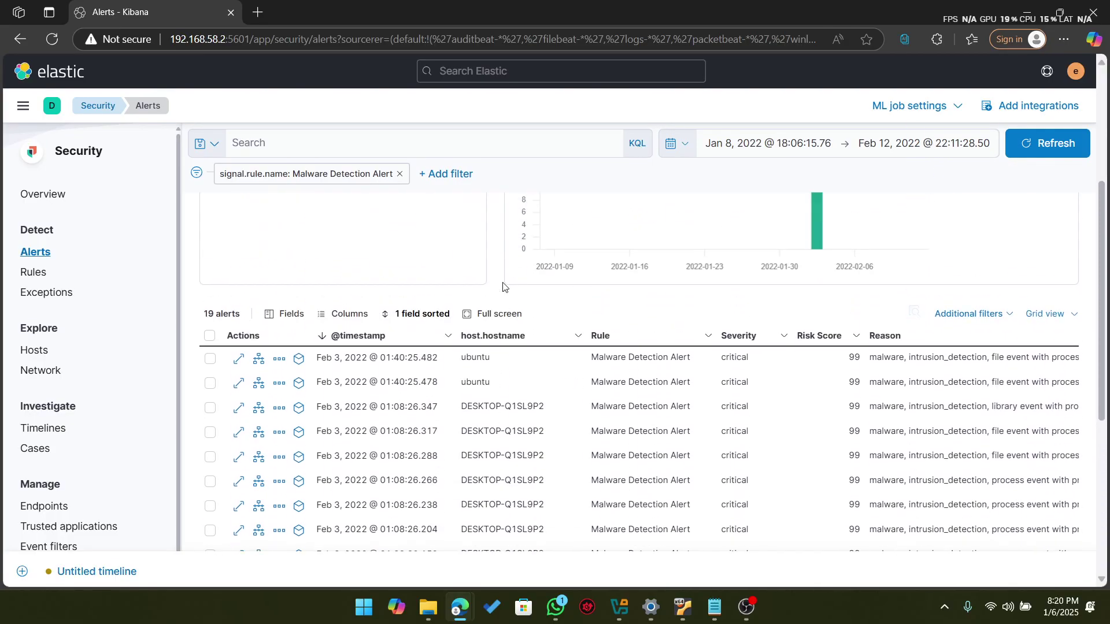
pyautogui.scroll(1, 497, 289)
pyautogui.scroll(-4, 492, 289)
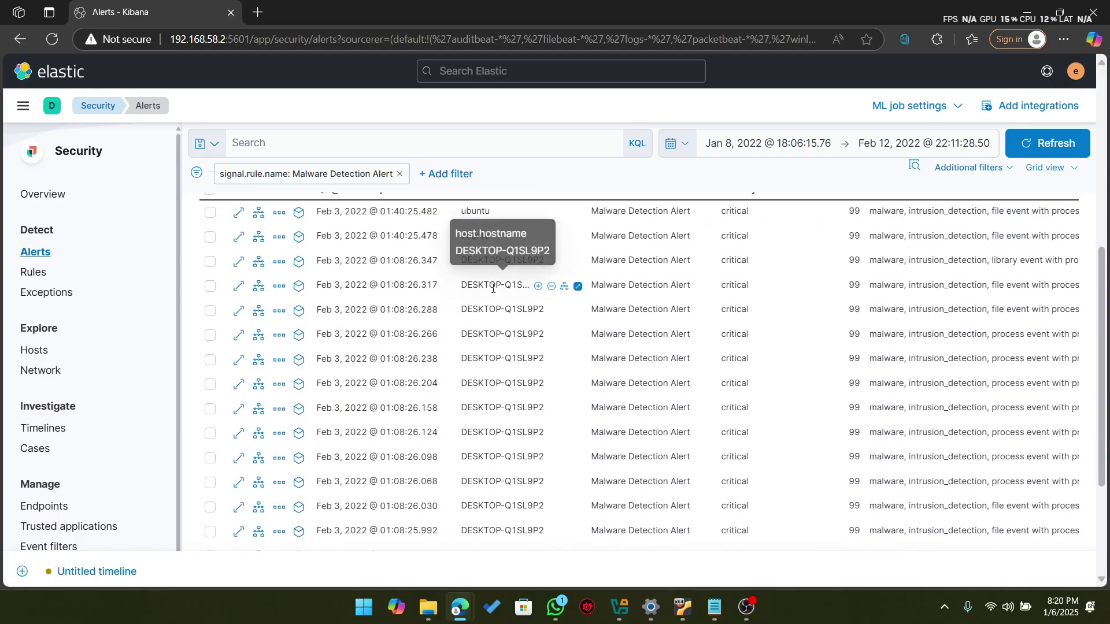
pyautogui.scroll(-4, 803, 431)
pyautogui.scroll(4, 807, 431)
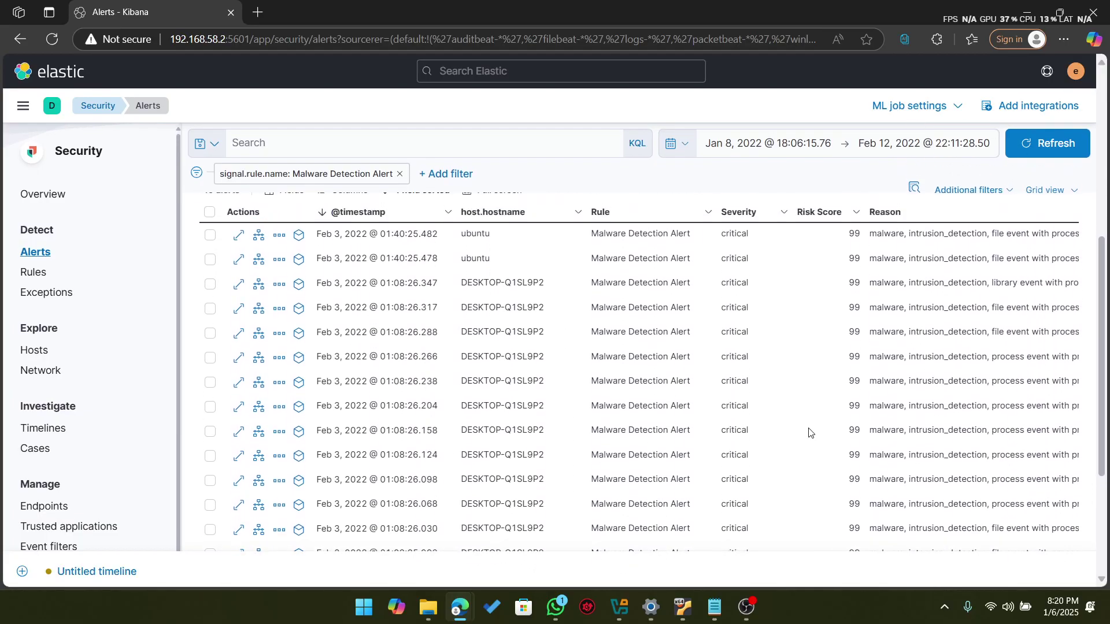
pyautogui.scroll(2, 809, 432)
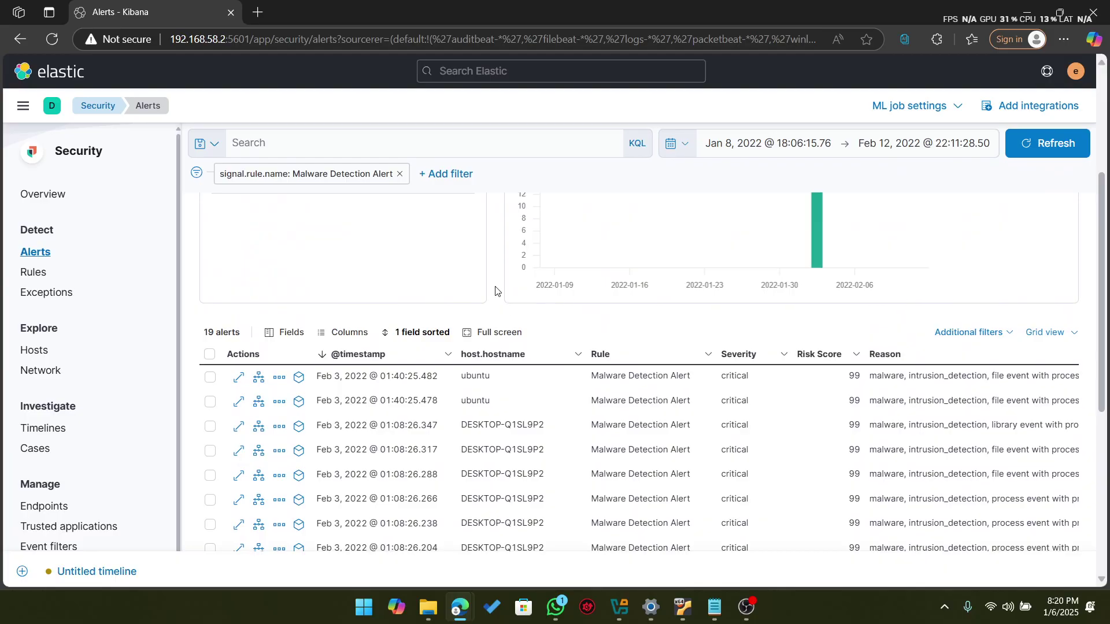
pyautogui.scroll(3, 495, 290)
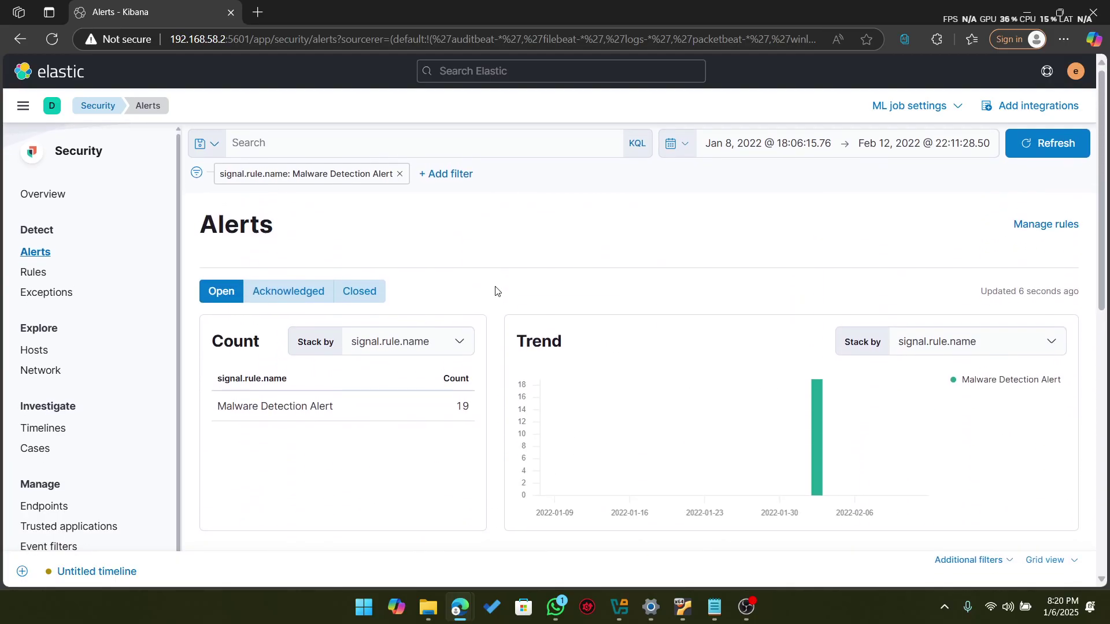
pyautogui.scroll(-2, 494, 388)
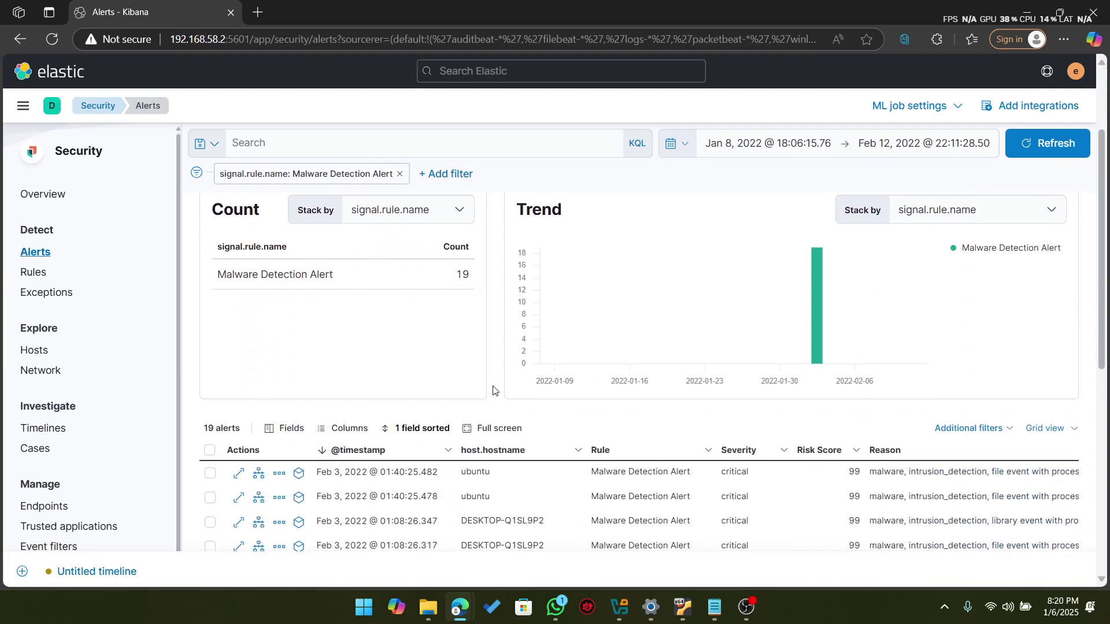
# Step: Query the filtered alerts with file.size : 8704
pyautogui.click(384, 141)
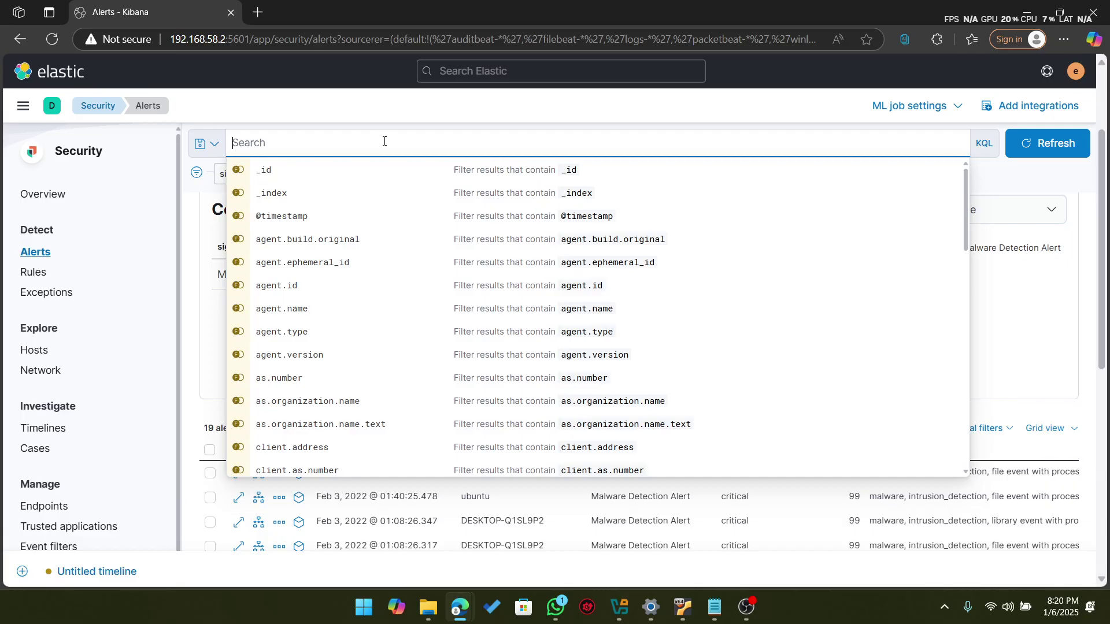
pyautogui.write('file.')
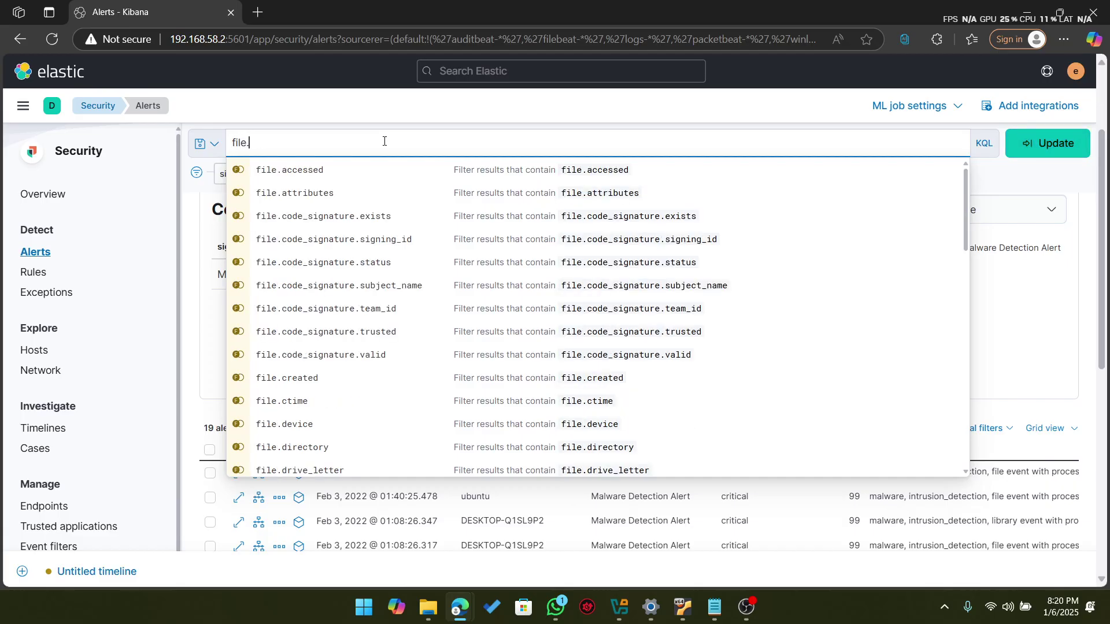
pyautogui.write('size :')
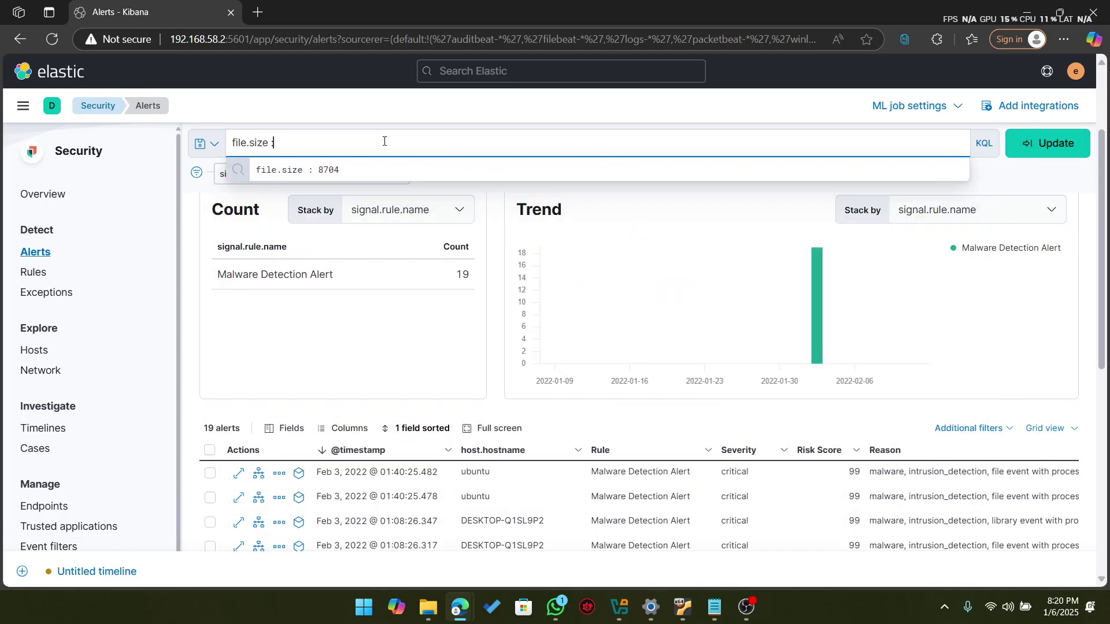
pyautogui.write(' 8704')
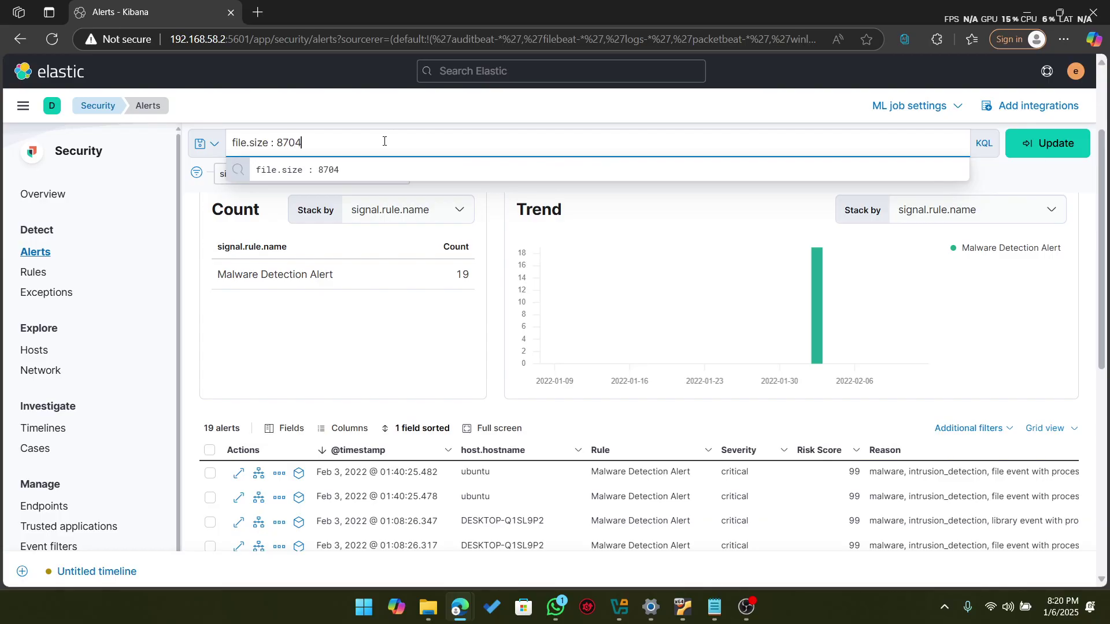
pyautogui.press('Return')
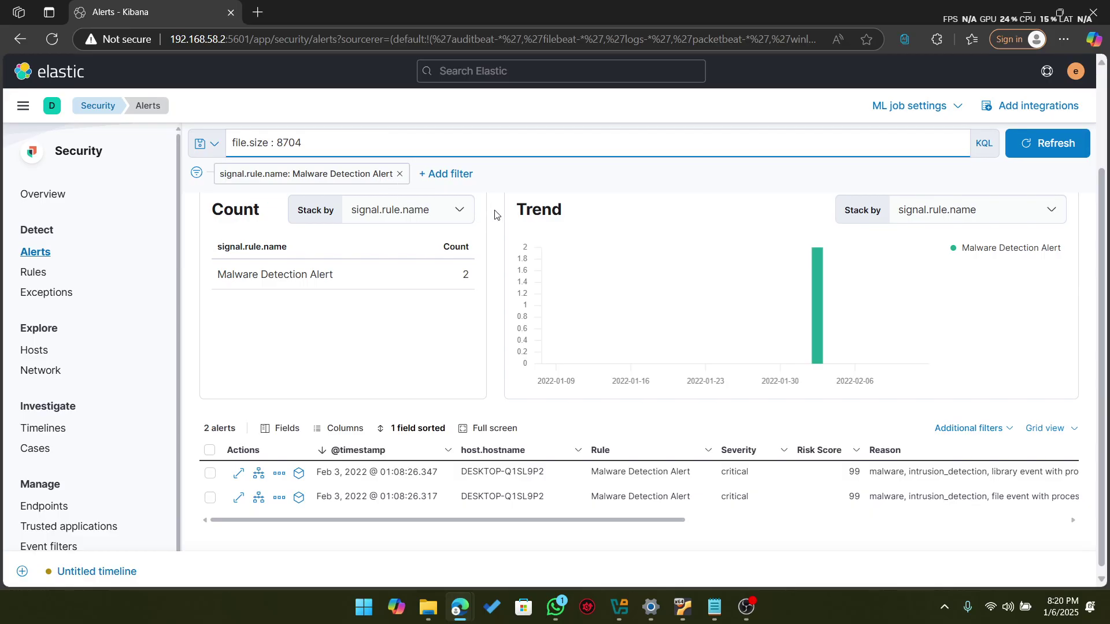
# Step: Find the file.name column in the matching alerts and copy the base name of the DLL in the first row
pyautogui.scroll(-1, 495, 214)
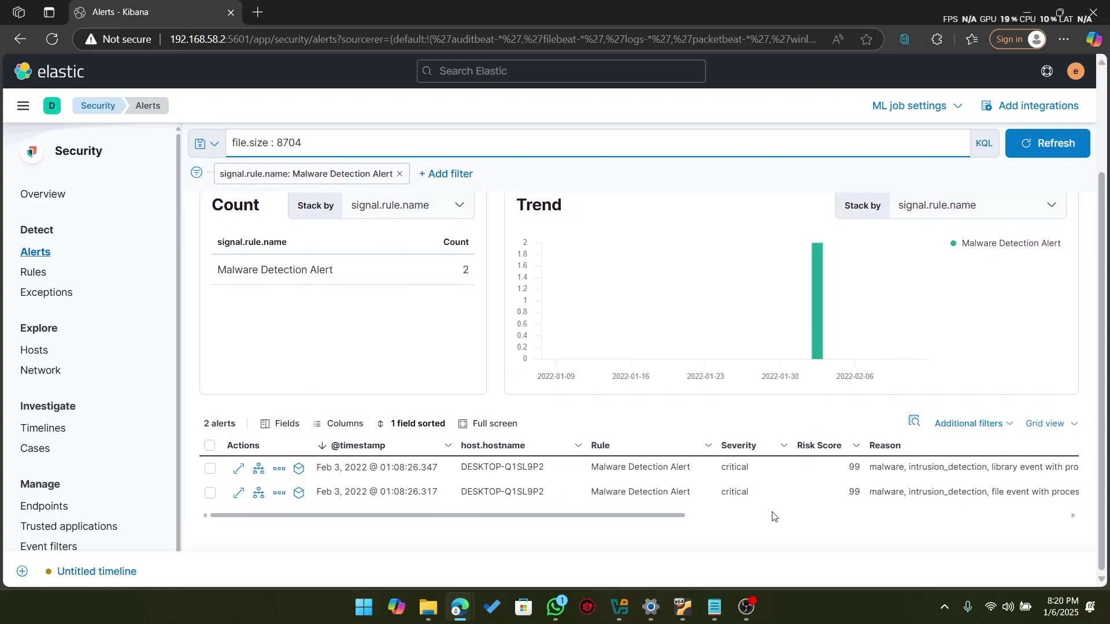
pyautogui.hscroll(1, 790, 487)
pyautogui.hscroll(10, 789, 487)
pyautogui.hscroll(2, 789, 487)
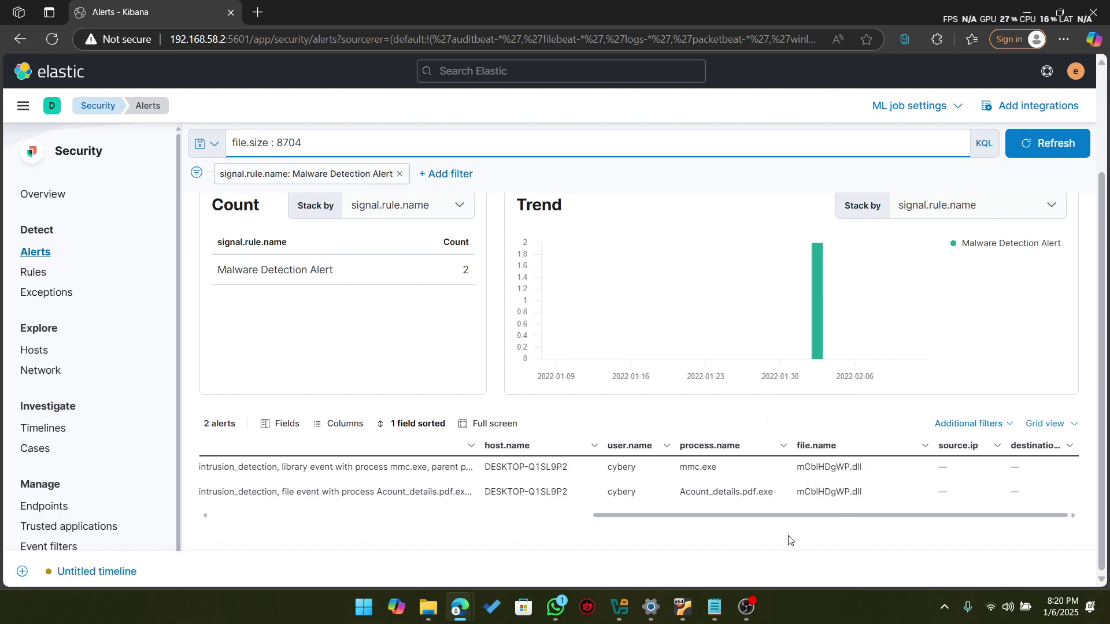
pyautogui.click(802, 467)
pyautogui.doubleClick(802, 466)
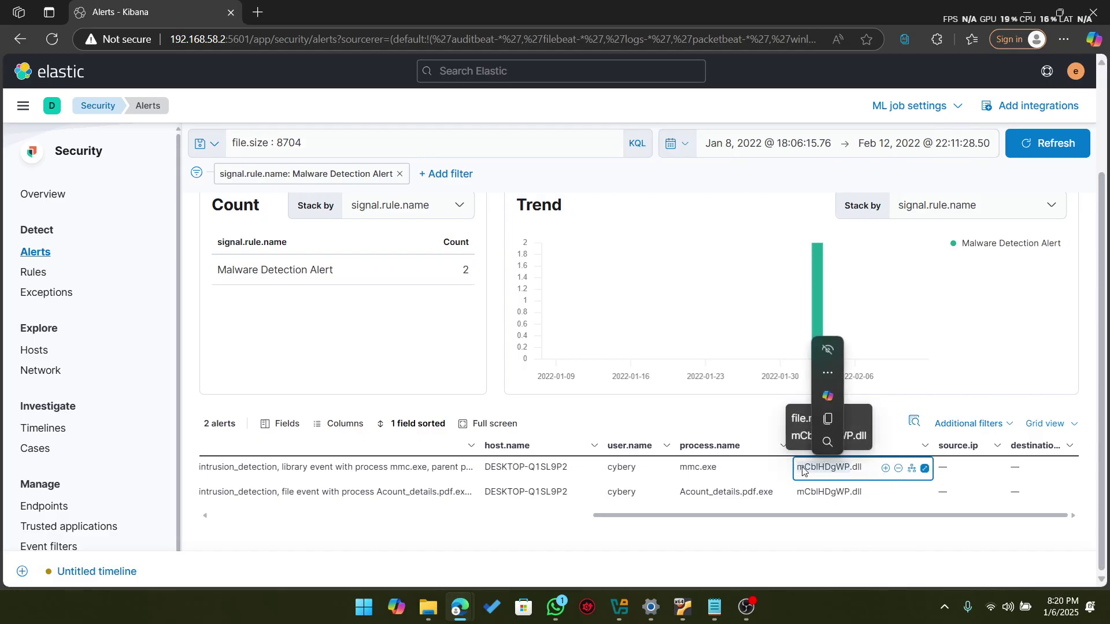
pyautogui.hotkey('ctrl', 'c')
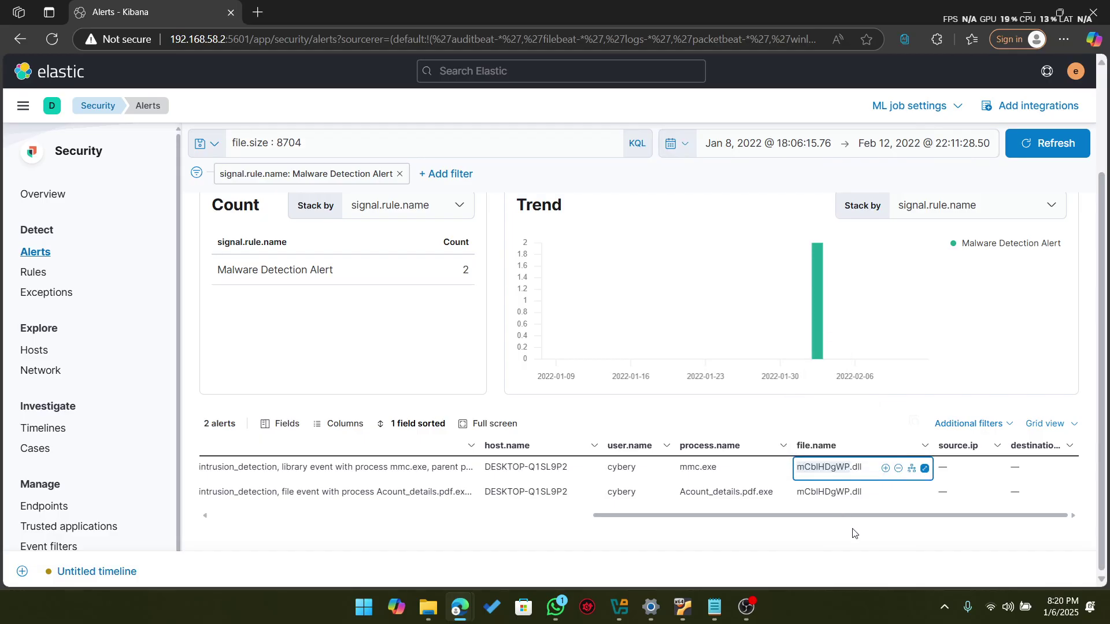
# Step: Return to the CyberAcademy page, submit mCblHDgWP.dll as the flag for Q.06, check its solves and close the challenge
pyautogui.hotkey('alt', 'Tab')
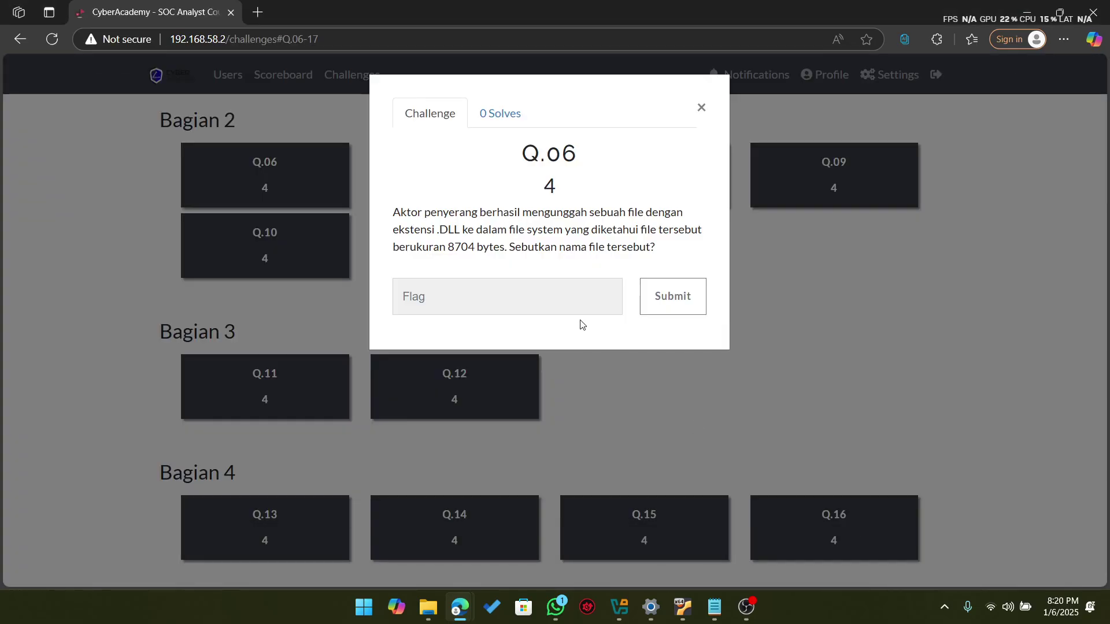
pyautogui.click(517, 297)
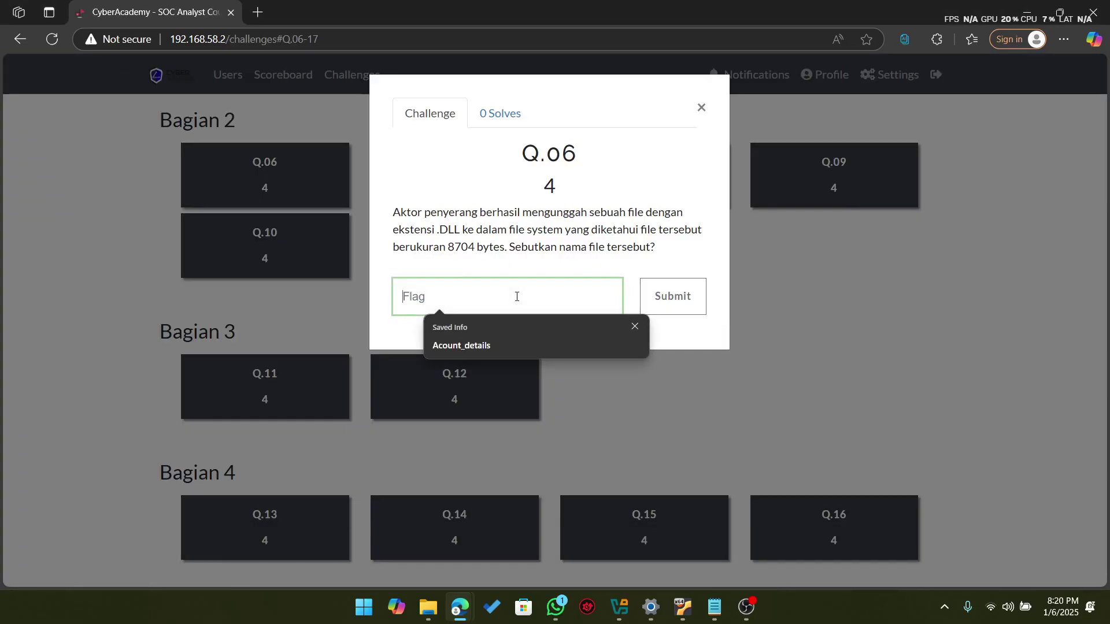
pyautogui.hotkey('ctrl', 'v')
pyautogui.write('.dll')
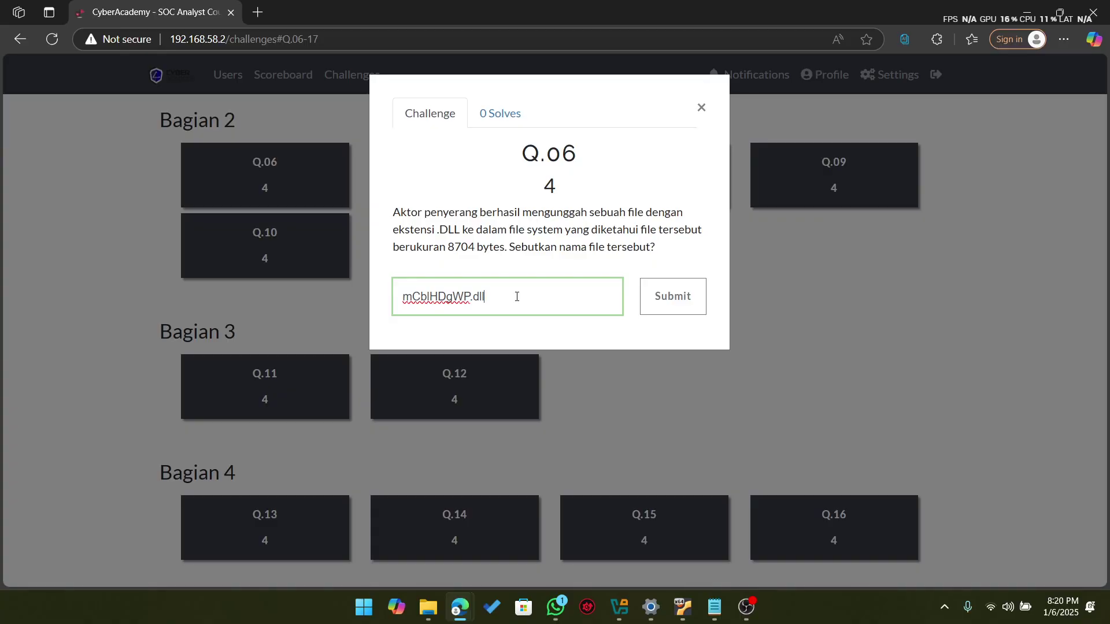
pyautogui.click(656, 298)
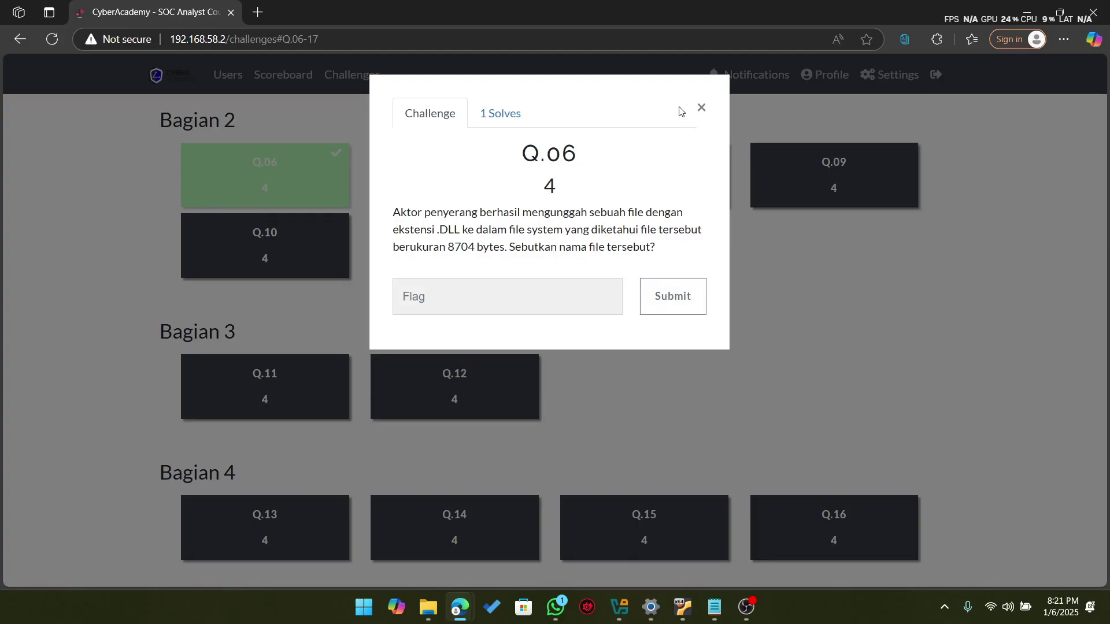
pyautogui.click(484, 121)
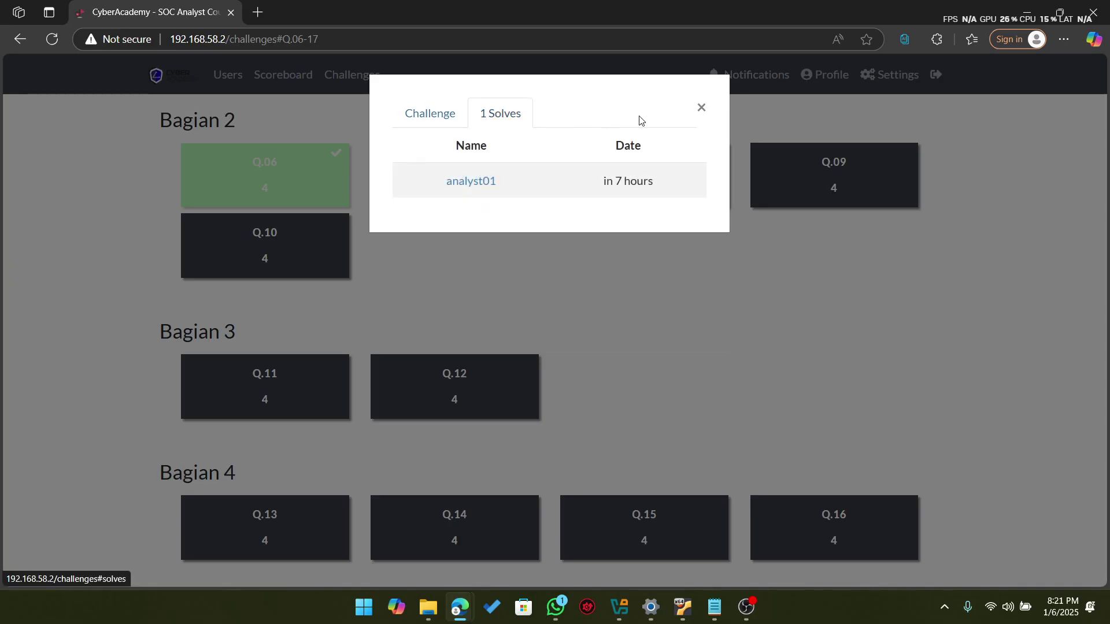
pyautogui.click(699, 109)
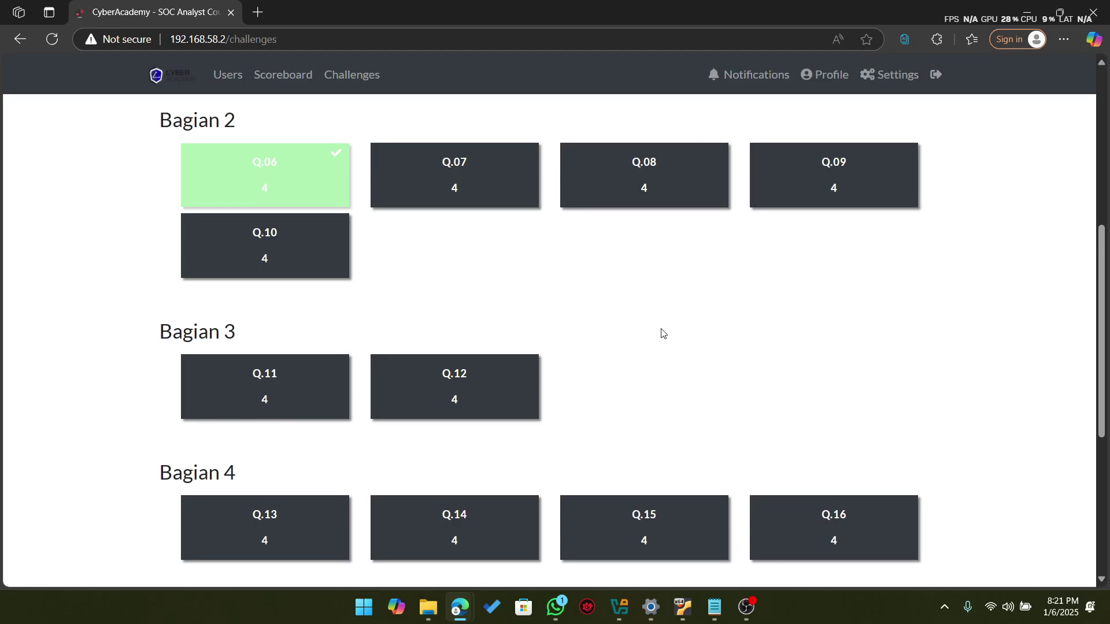
# Step: Open challenge Q.07 to read its question and switch back to the Kibana alerts
pyautogui.click(481, 184)
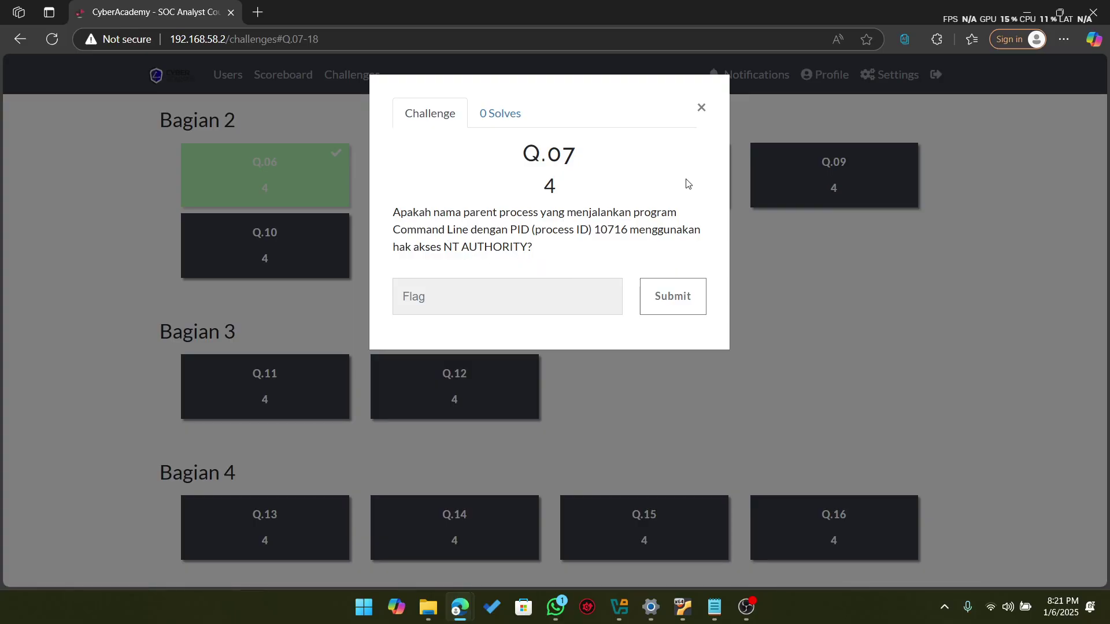
pyautogui.hotkey('alt', 'Tab')
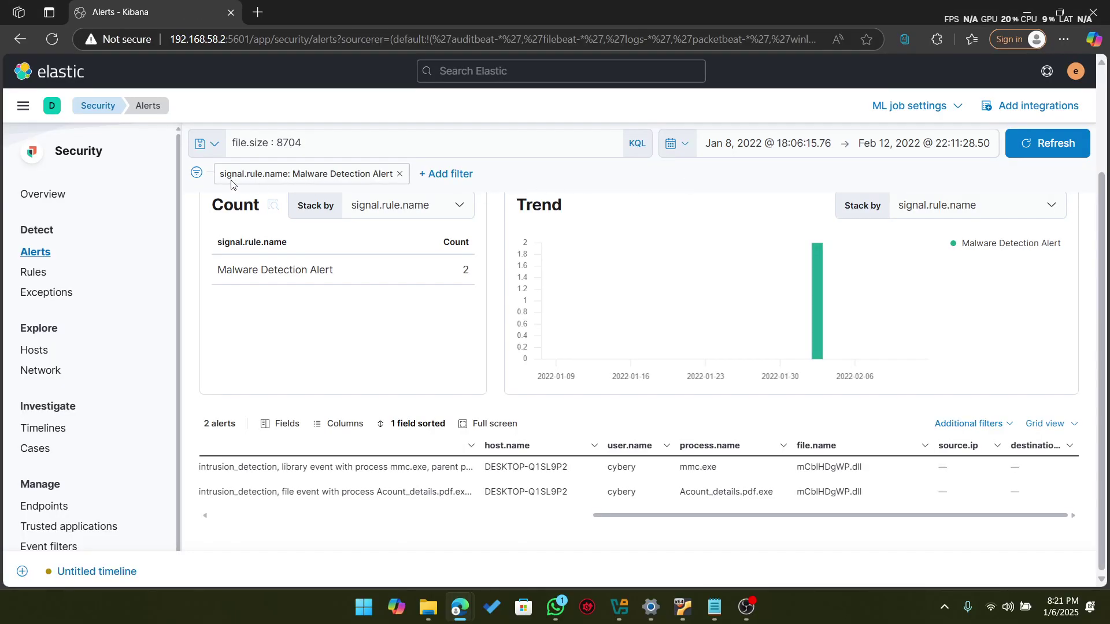
# Step: Leave the Security alerts and open Discover in Analytics
pyautogui.scroll(2, 231, 185)
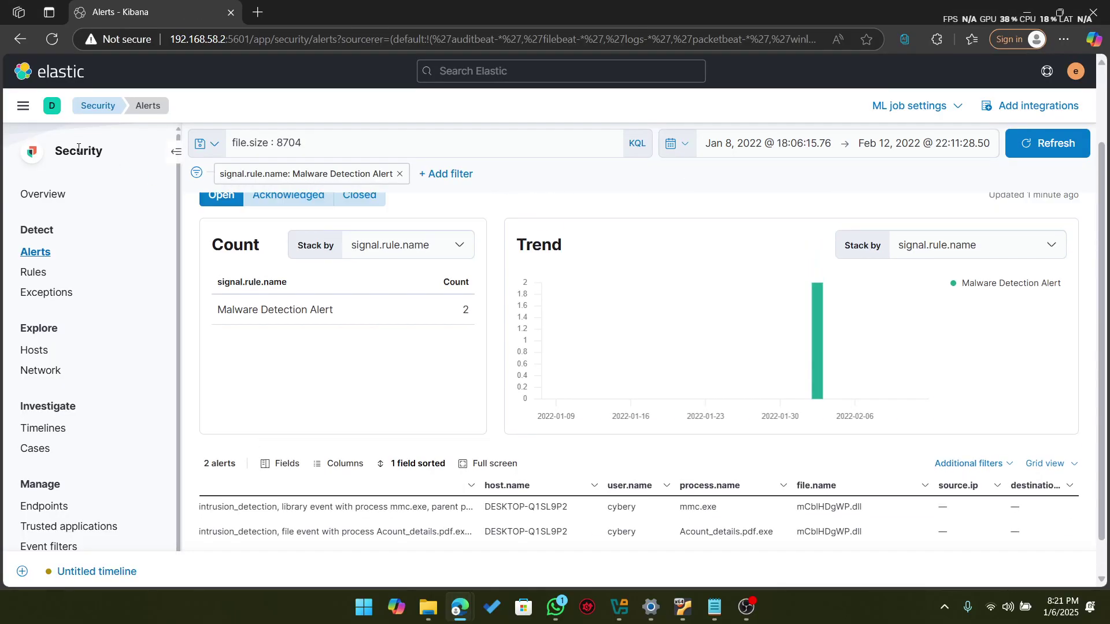
pyautogui.click(24, 107)
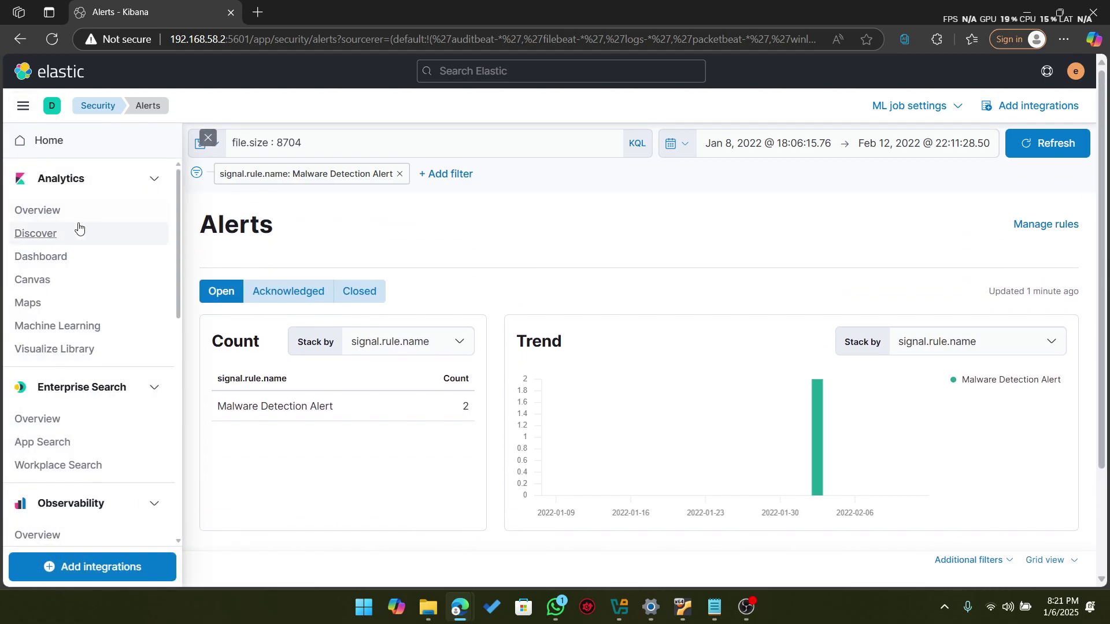
pyautogui.click(50, 238)
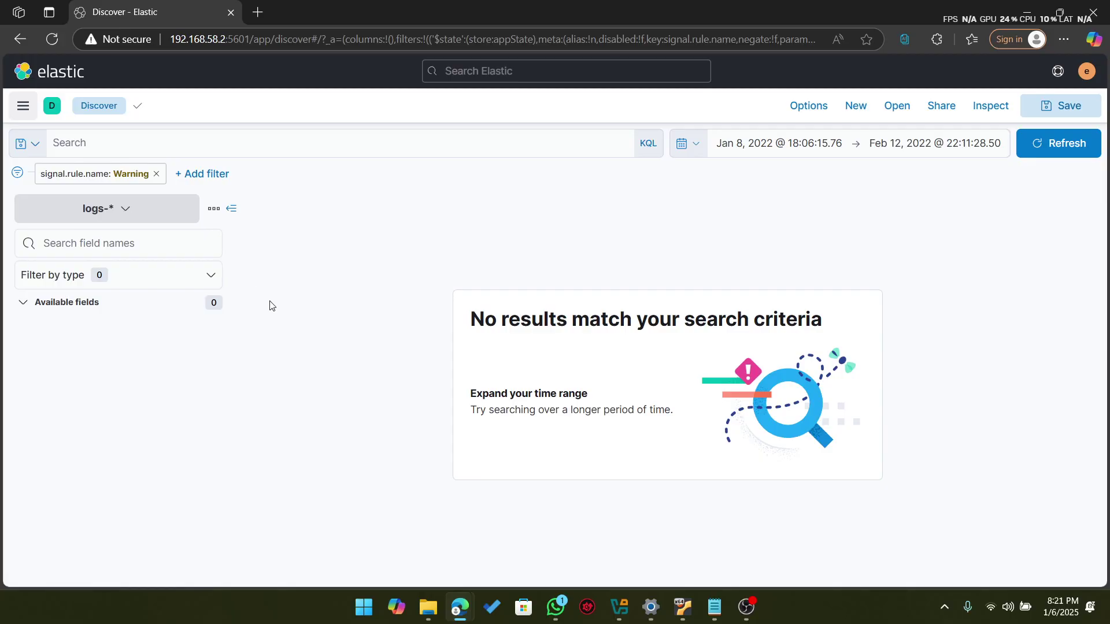
pyautogui.click(23, 106)
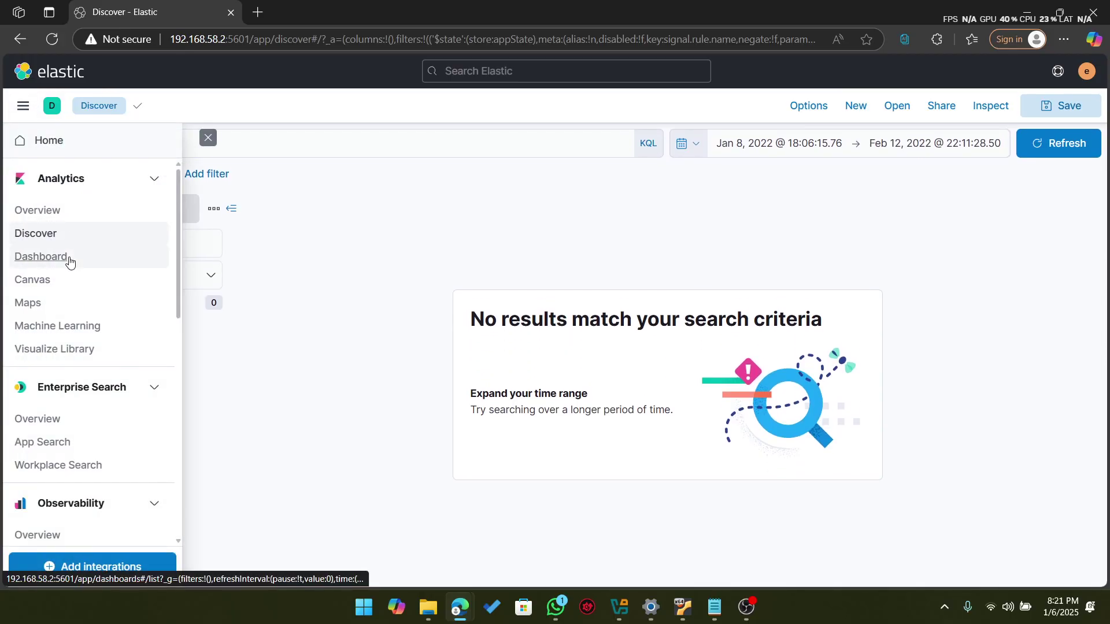
pyautogui.scroll(-7, 70, 261)
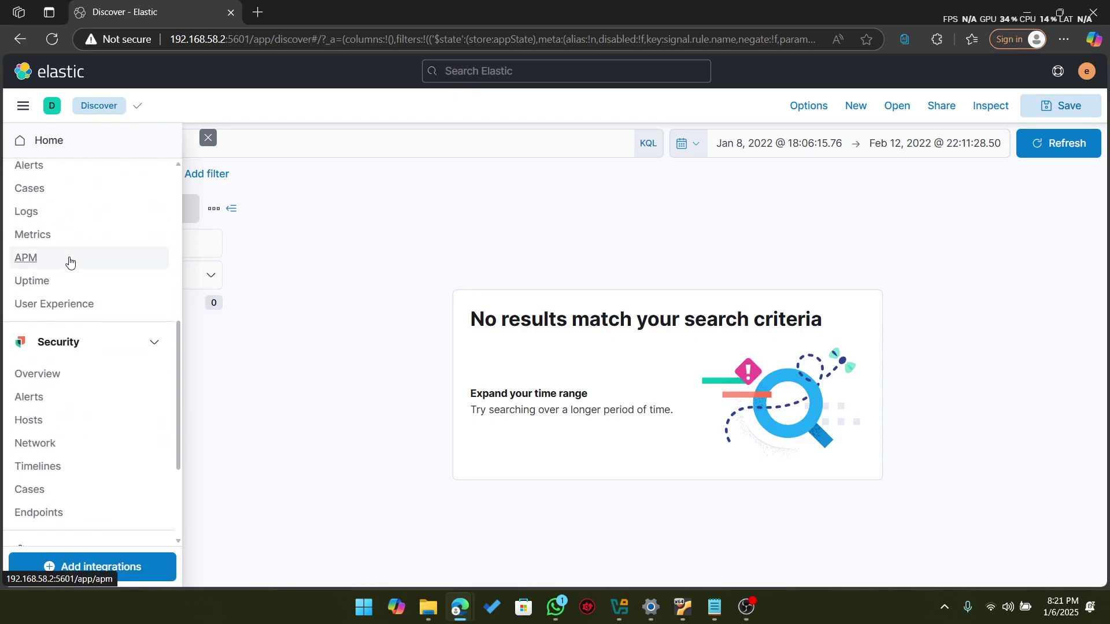
pyautogui.scroll(2, 70, 259)
pyautogui.scroll(-5, 65, 312)
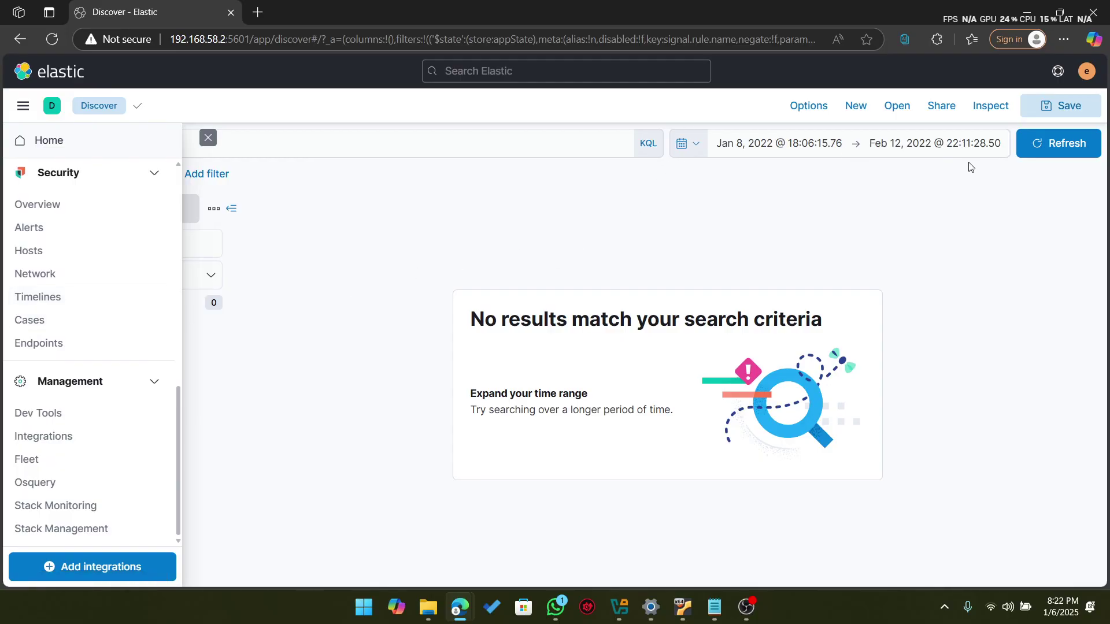
# Step: Remove the signal.rule.name: Warning filter from Discover and refresh the logs-* results
pyautogui.click(1051, 143)
pyautogui.click(1051, 142)
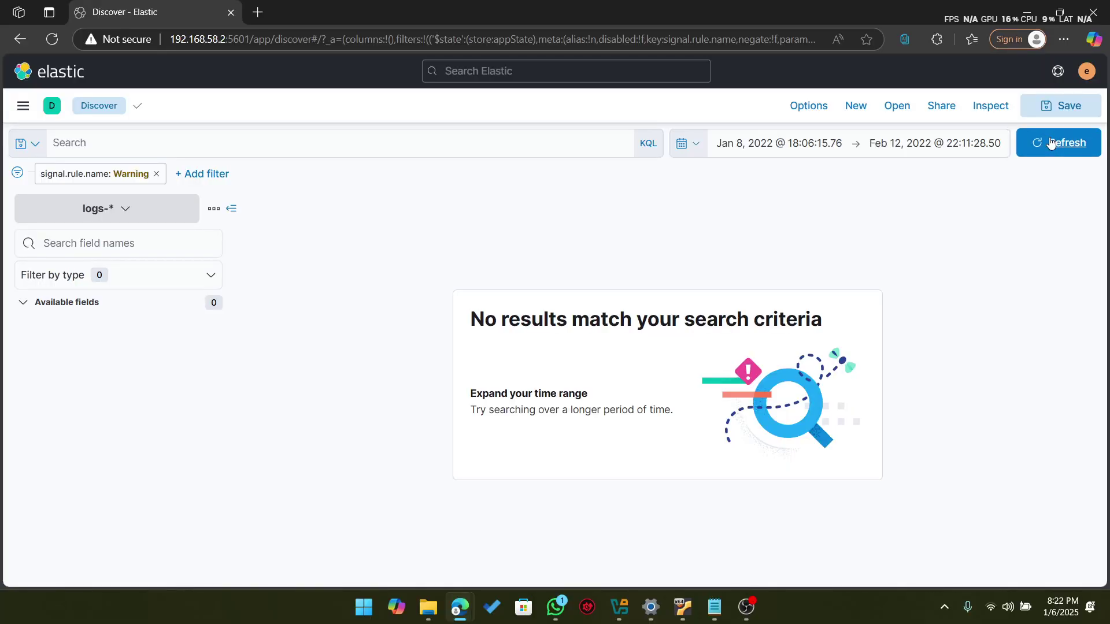
pyautogui.click(156, 174)
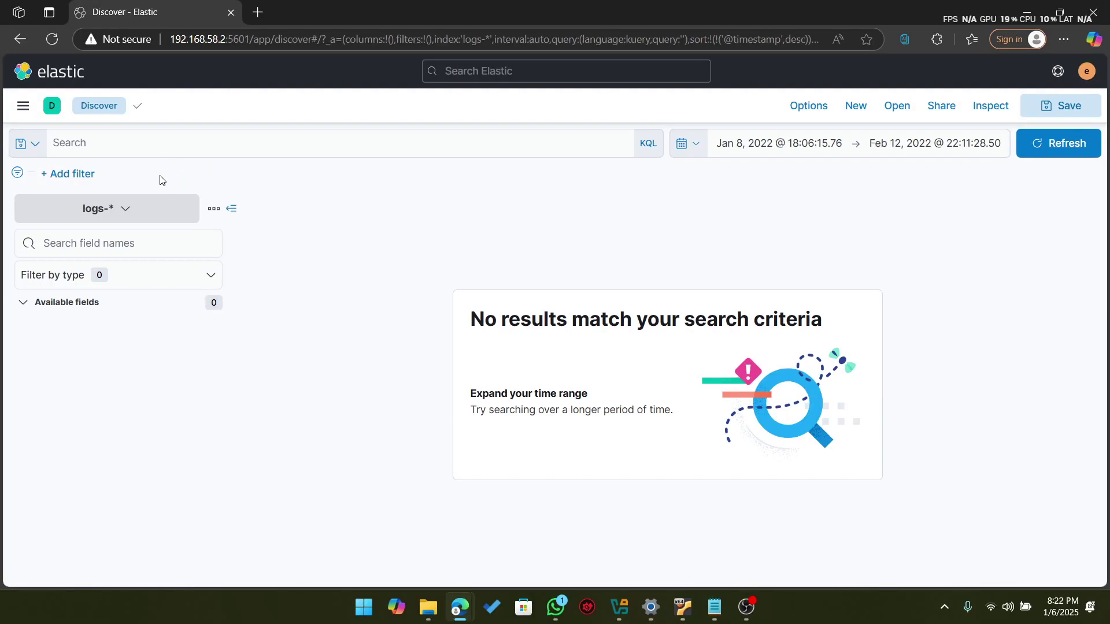
pyautogui.click(1047, 146)
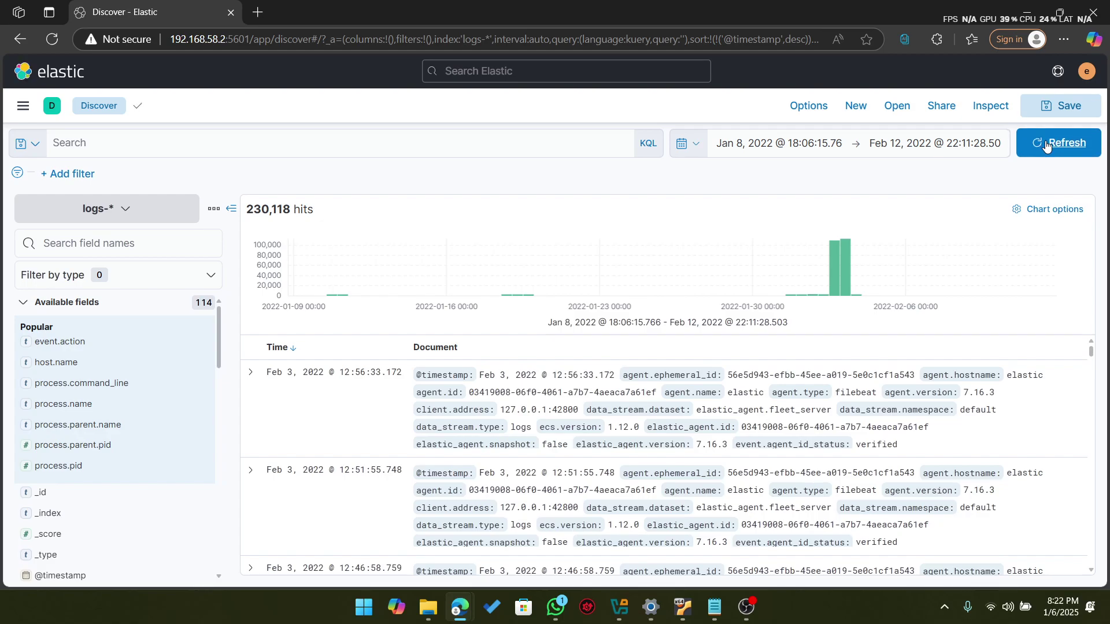
# Step: Add event.action, host.name, process.command_line, process.parent.name, process.name, process.pid and process.parent.pid as columns in the document table
pyautogui.scroll(-1, 790, 170)
pyautogui.scroll(1, 791, 170)
pyautogui.moveTo(201, 345)
pyautogui.click(200, 342)
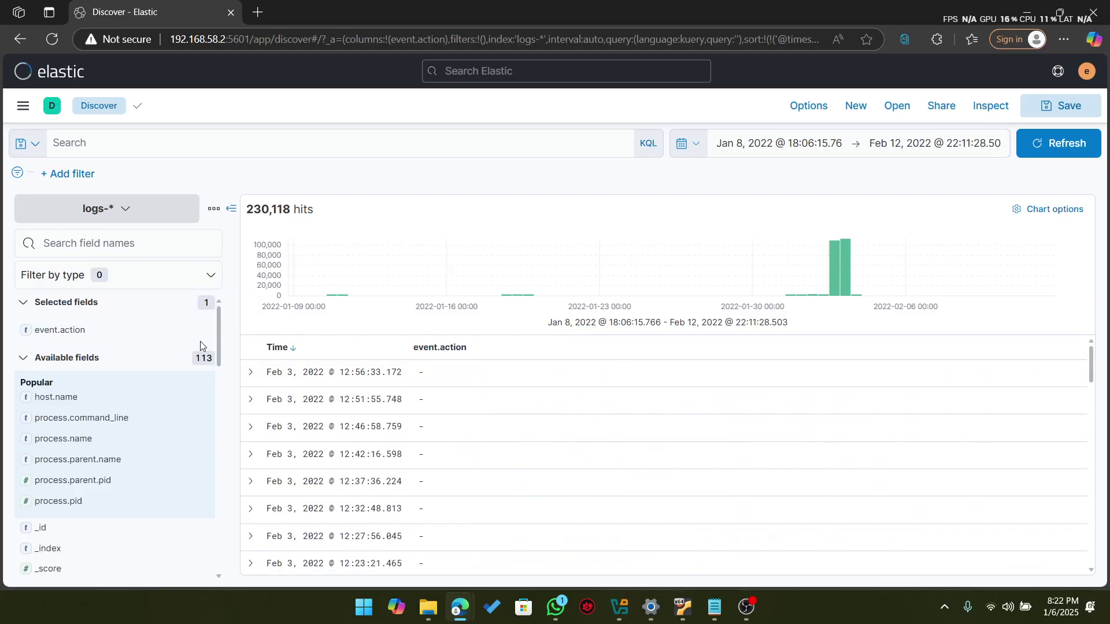
pyautogui.click(199, 398)
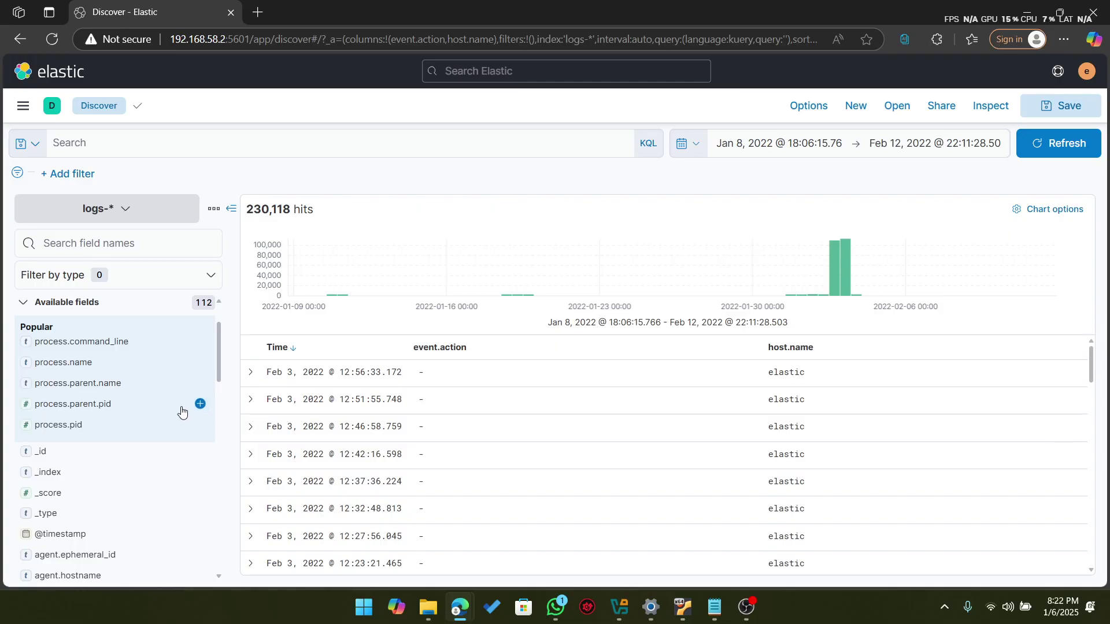
pyautogui.click(199, 345)
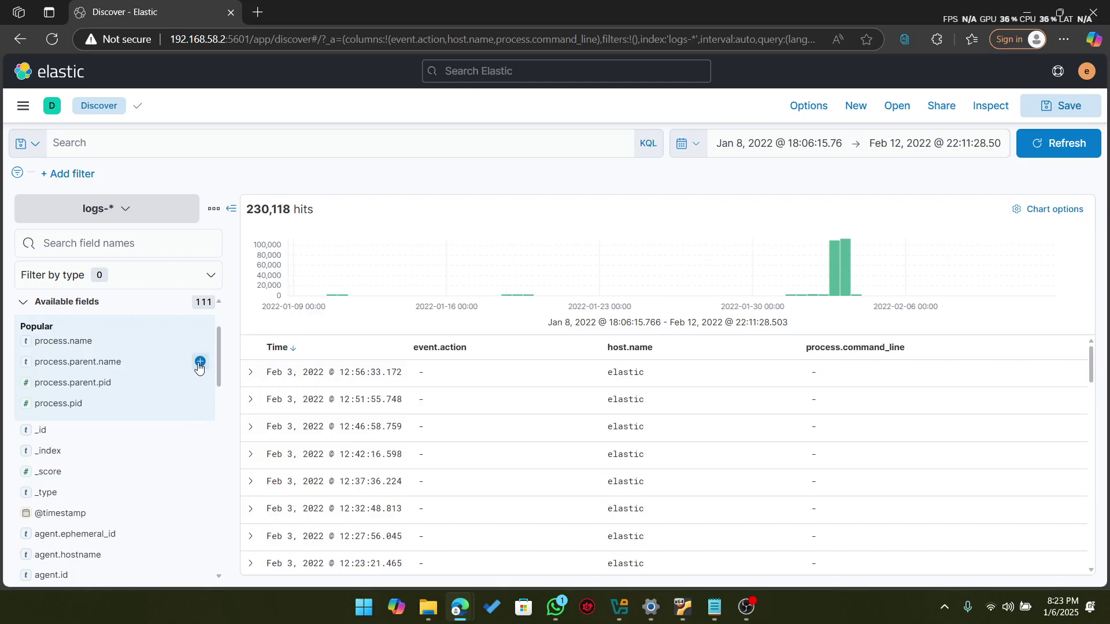
pyautogui.click(199, 362)
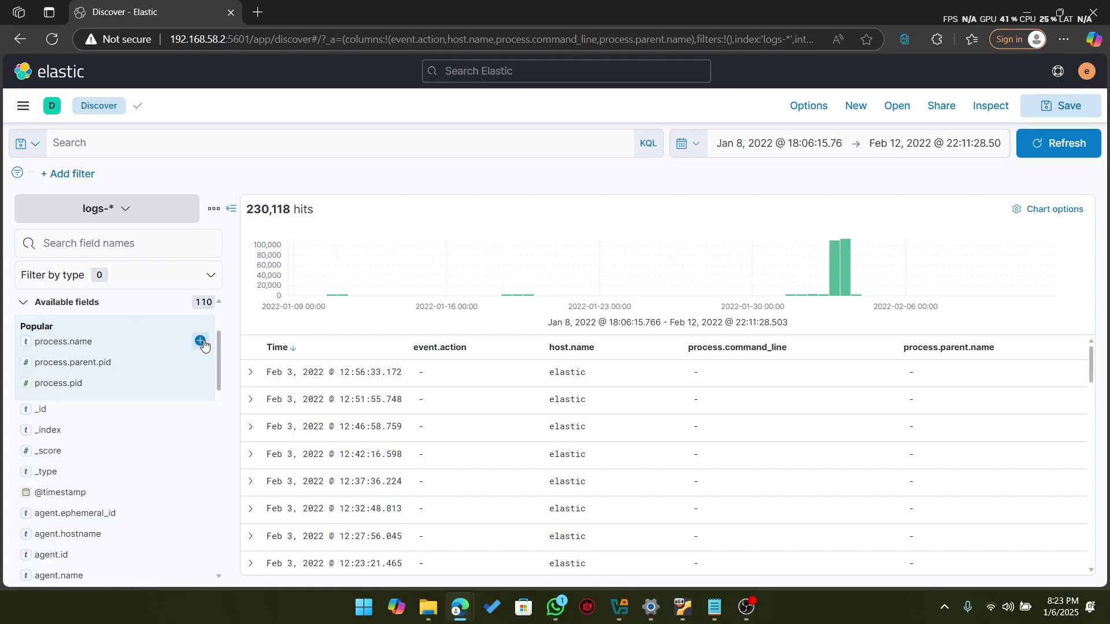
pyautogui.click(201, 342)
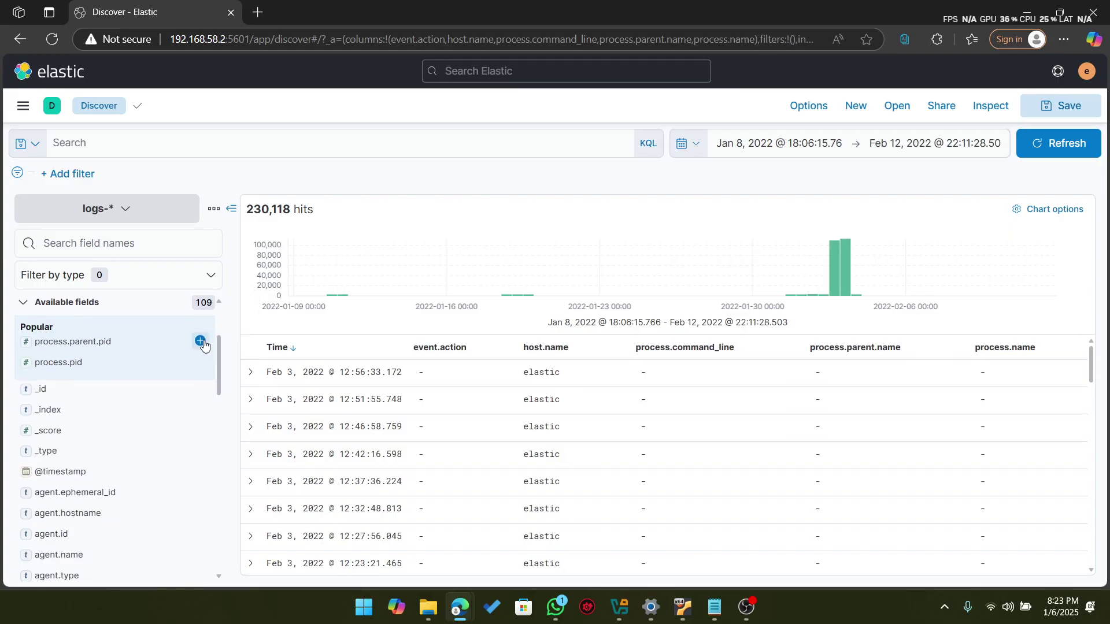
pyautogui.click(200, 362)
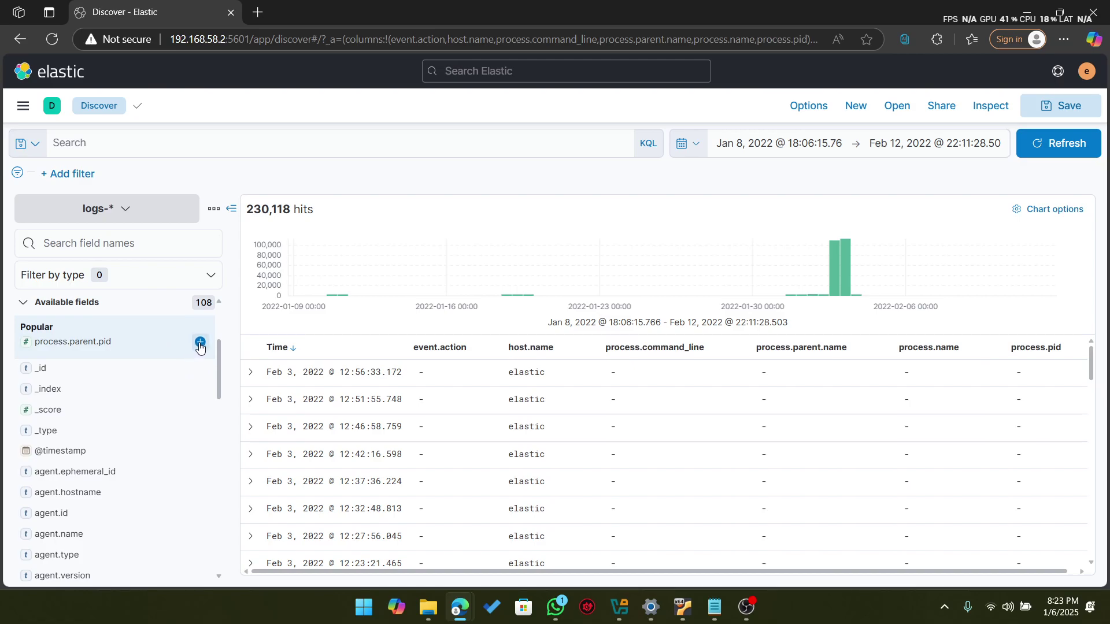
pyautogui.click(200, 342)
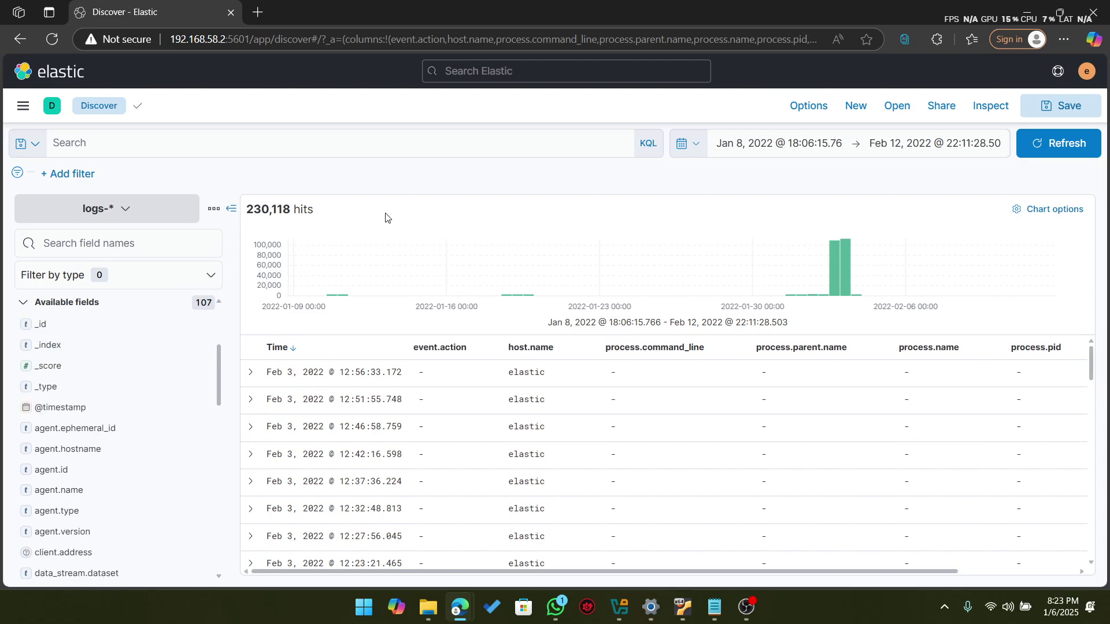
# Step: Query the logs with process.pid : 10716
pyautogui.scroll(-3, 668, 429)
pyautogui.scroll(-2, 667, 429)
pyautogui.scroll(5, 668, 429)
pyautogui.click(279, 144)
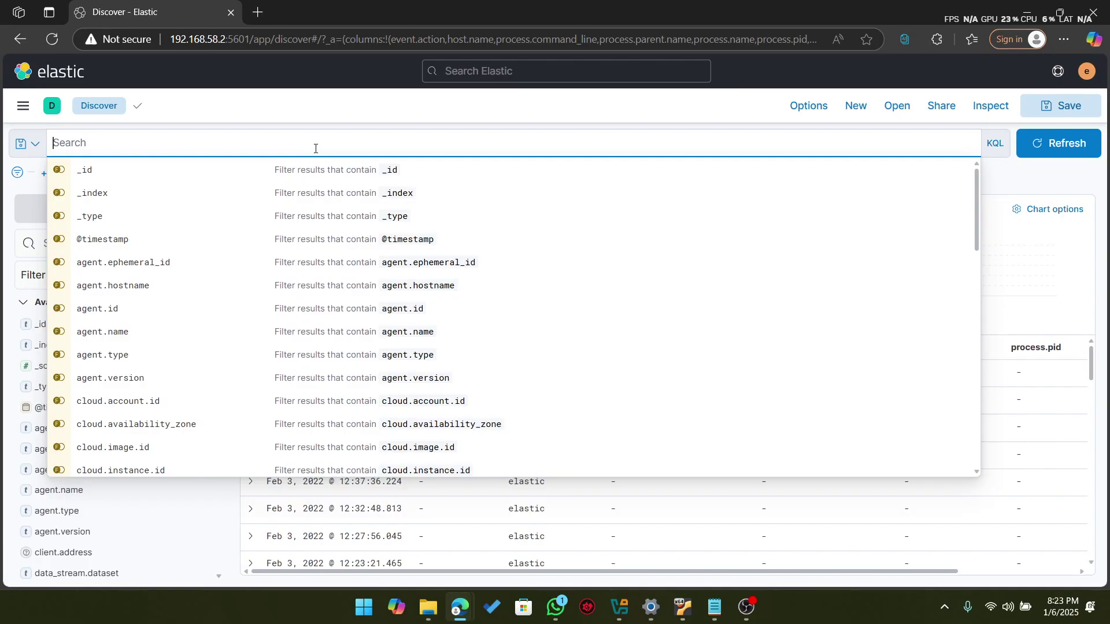
pyautogui.write('process')
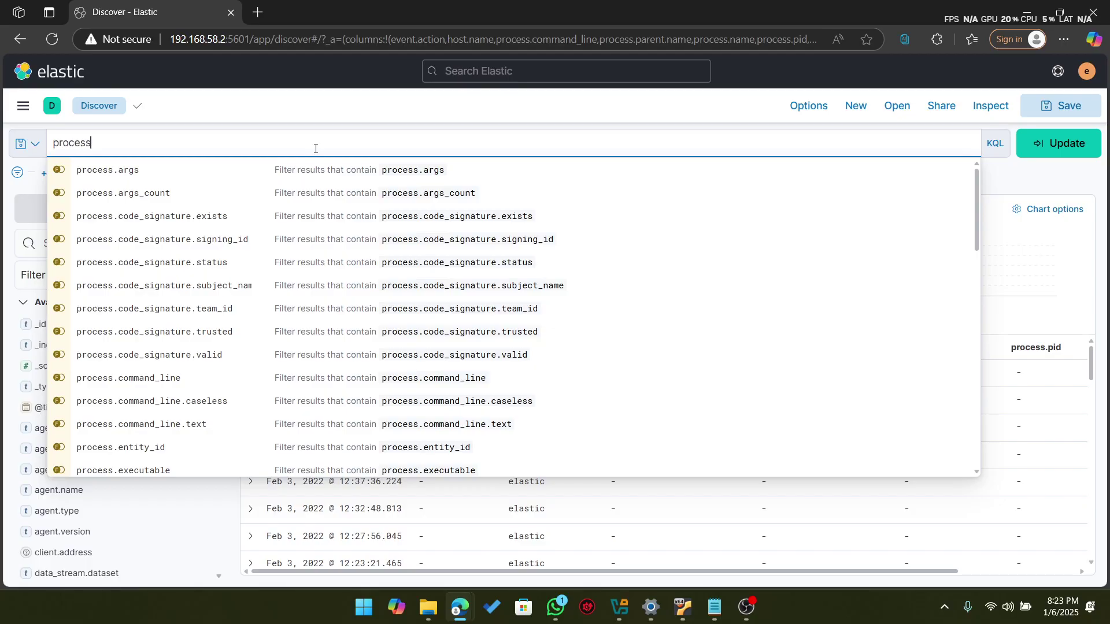
pyautogui.write('.pid ')
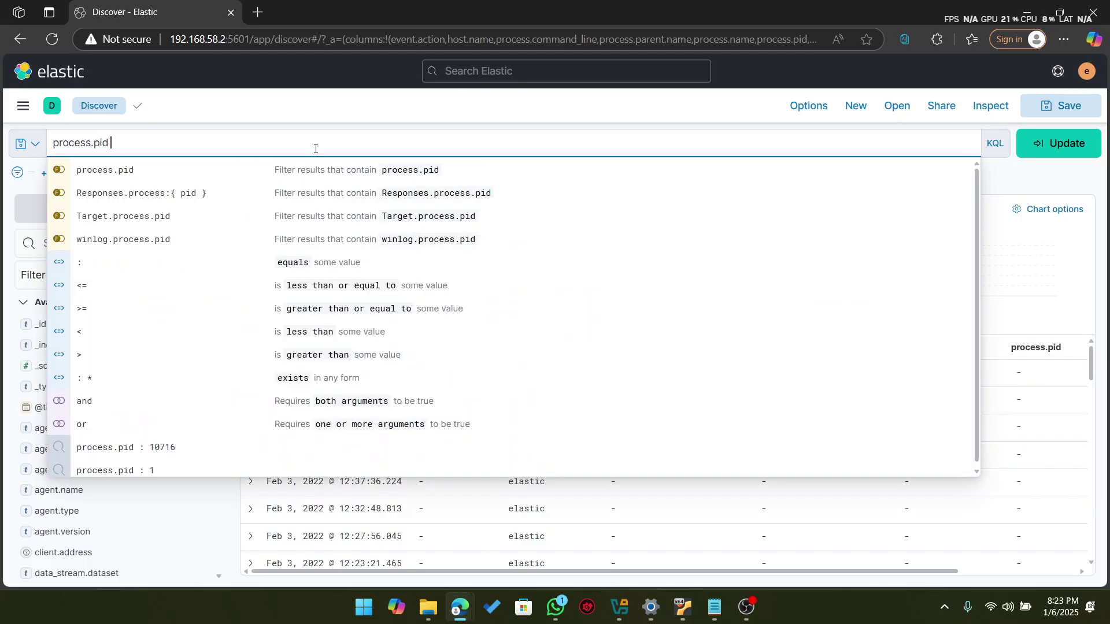
pyautogui.write(':')
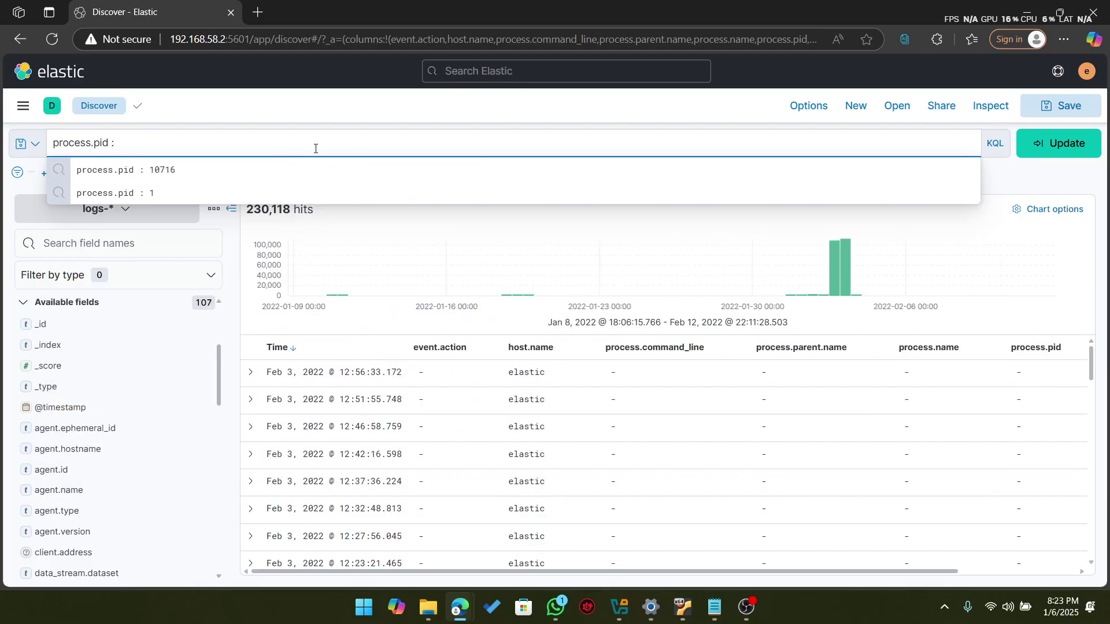
pyautogui.write(' 10')
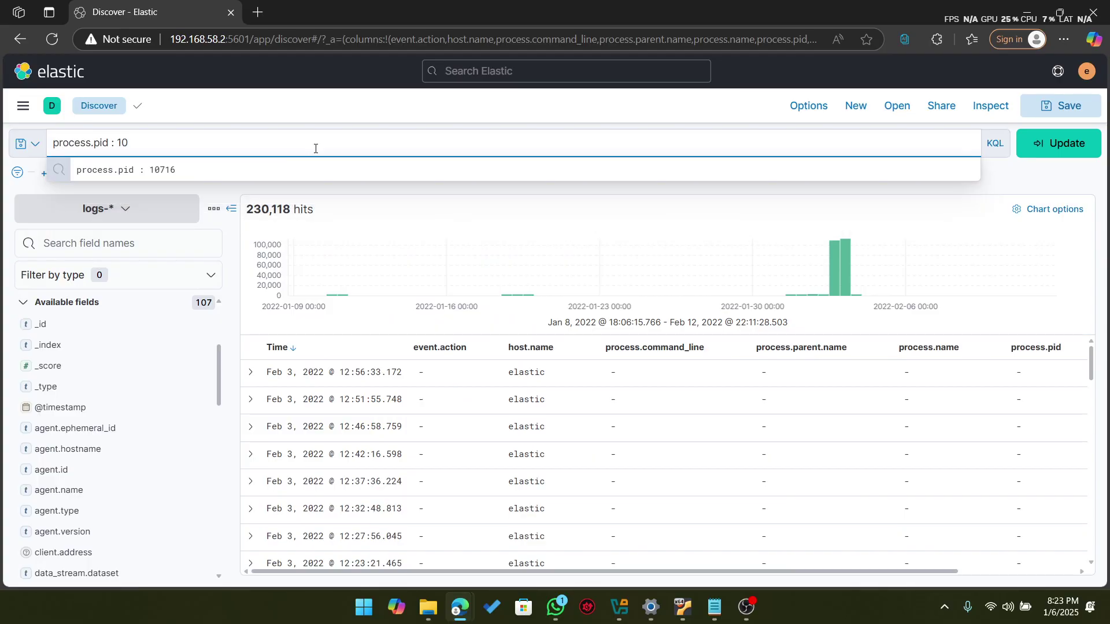
pyautogui.write('716')
pyautogui.press('Return')
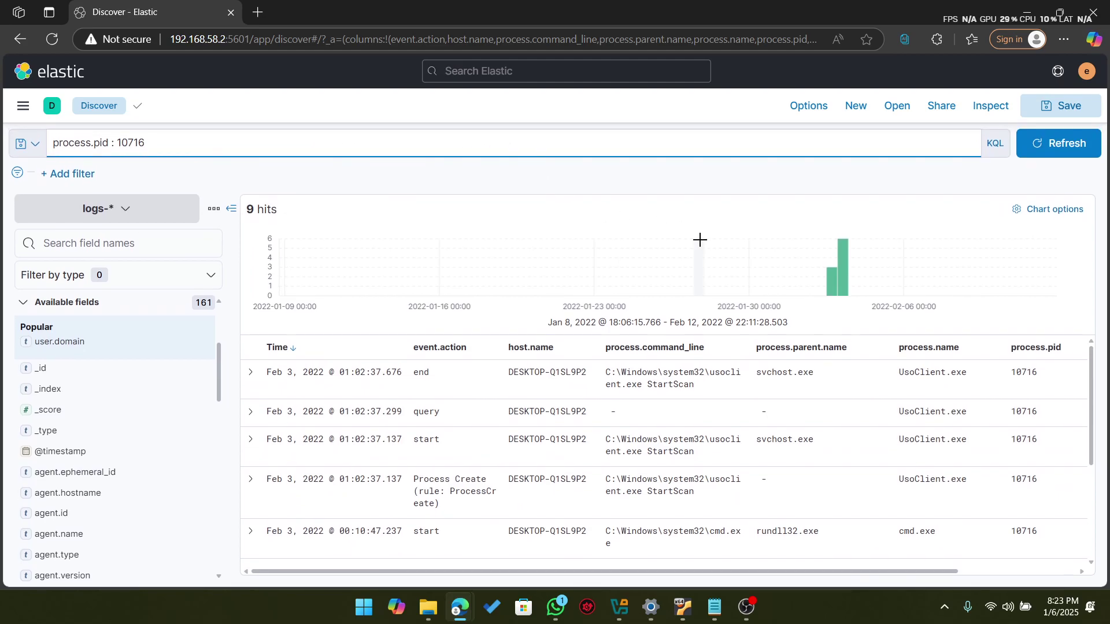
# Step: Examine the process names, parent process names and parent PIDs of the events matching PID 10716
pyautogui.scroll(-3, 730, 438)
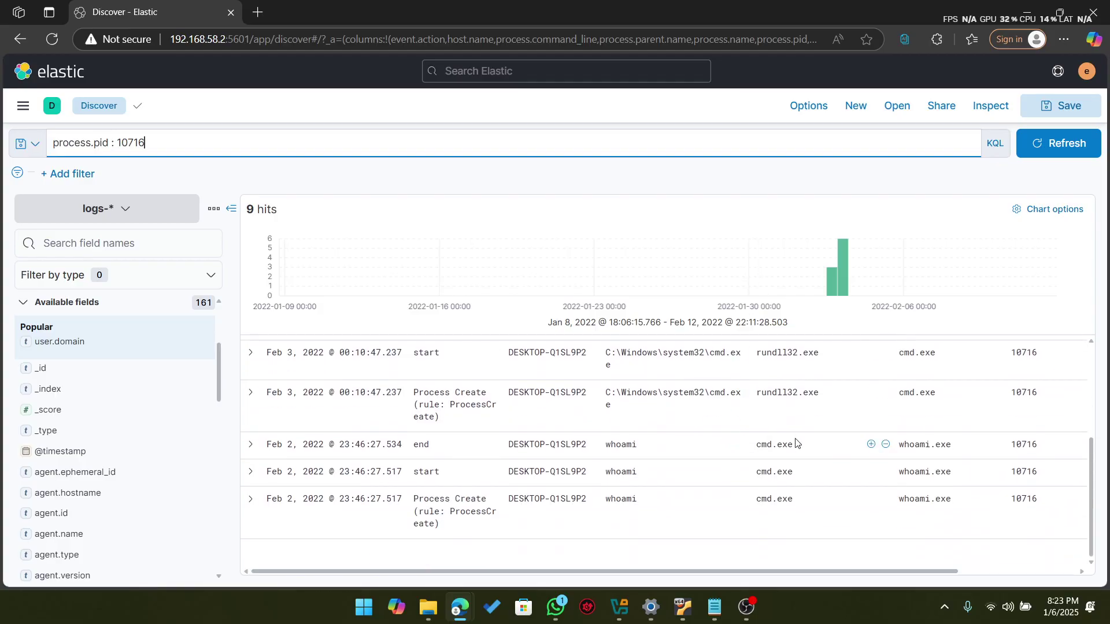
pyautogui.scroll(2, 796, 447)
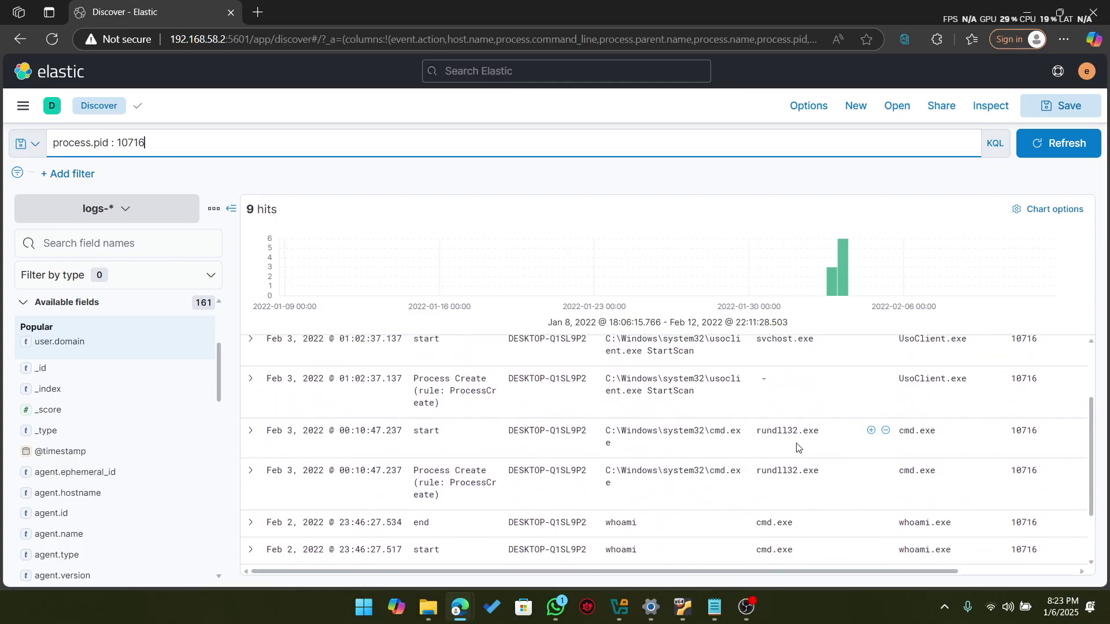
pyautogui.hscroll(1, 796, 447)
pyautogui.hscroll(4, 796, 447)
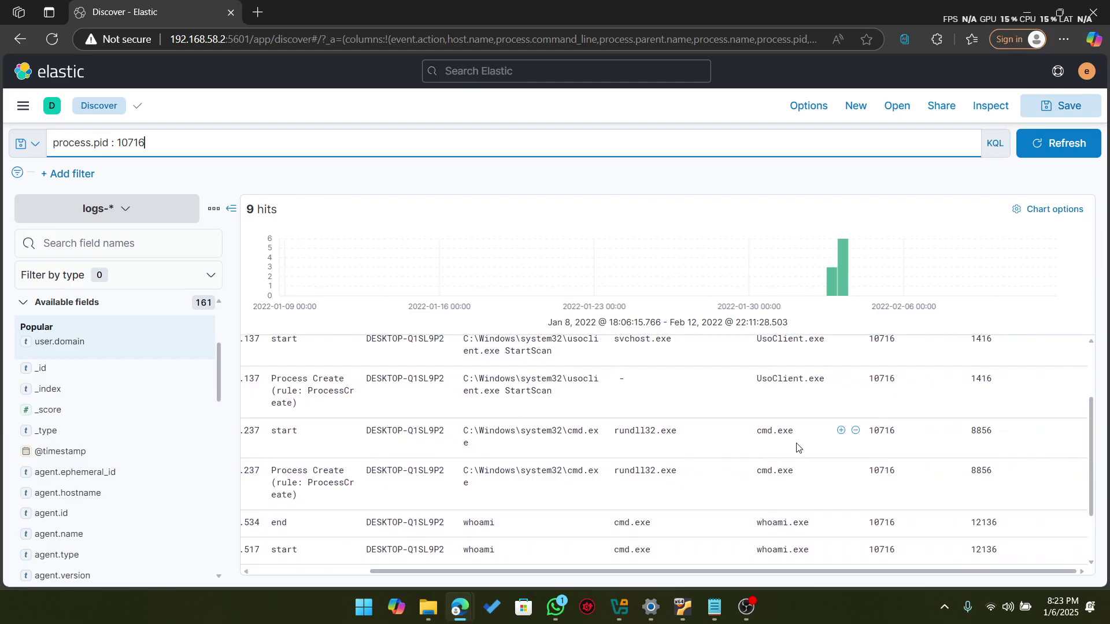
pyautogui.scroll(-1, 797, 446)
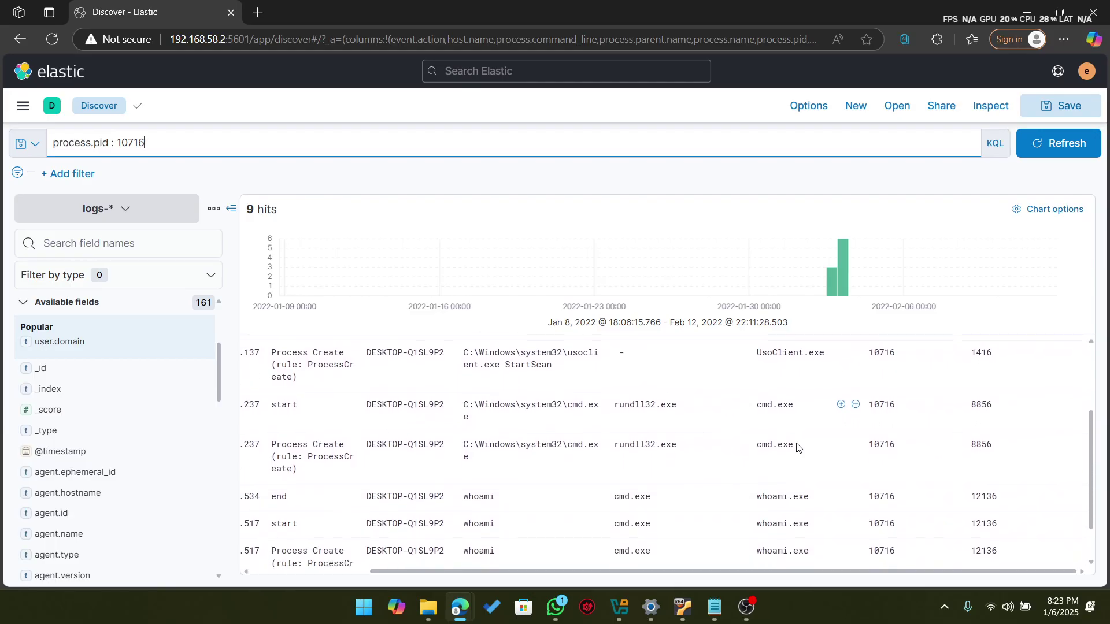
pyautogui.scroll(1, 796, 446)
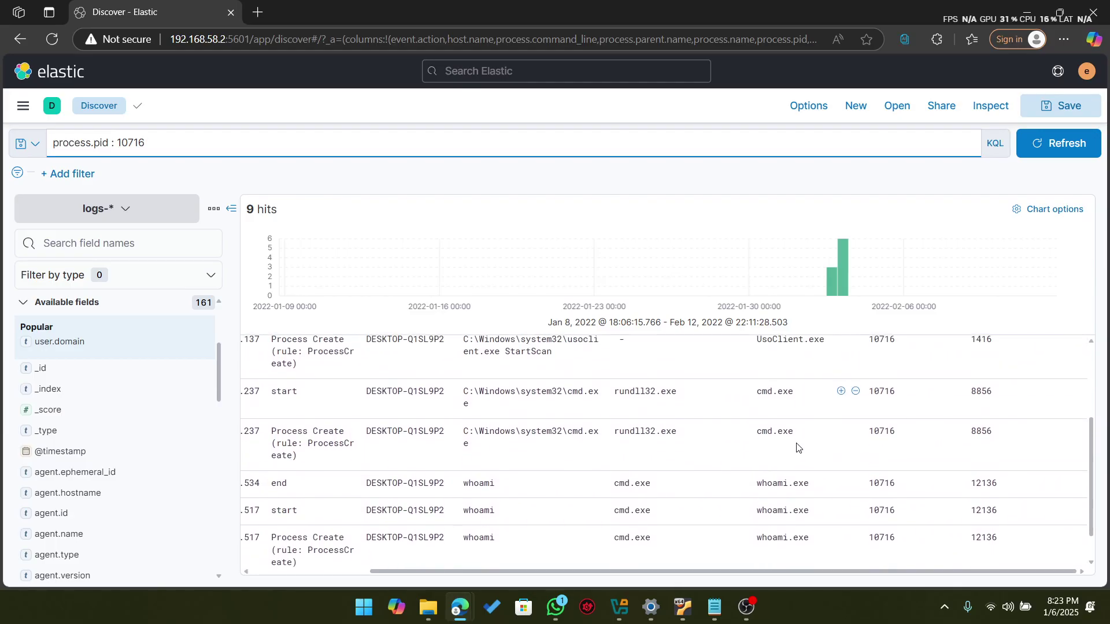
pyautogui.scroll(1, 796, 447)
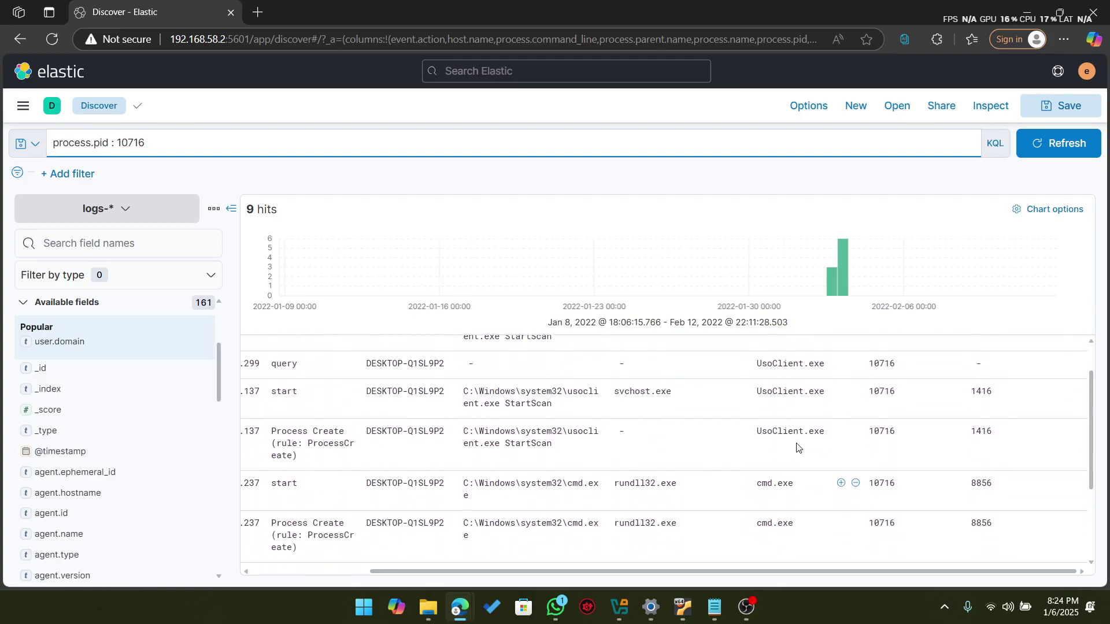
pyautogui.scroll(3, 797, 447)
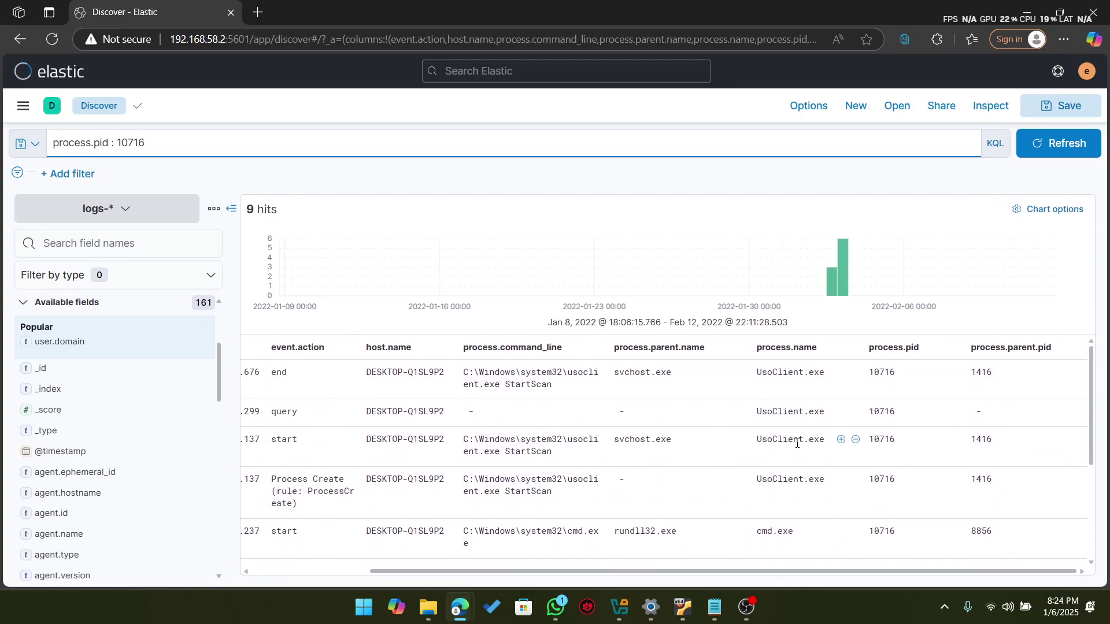
pyautogui.scroll(-5, 715, 405)
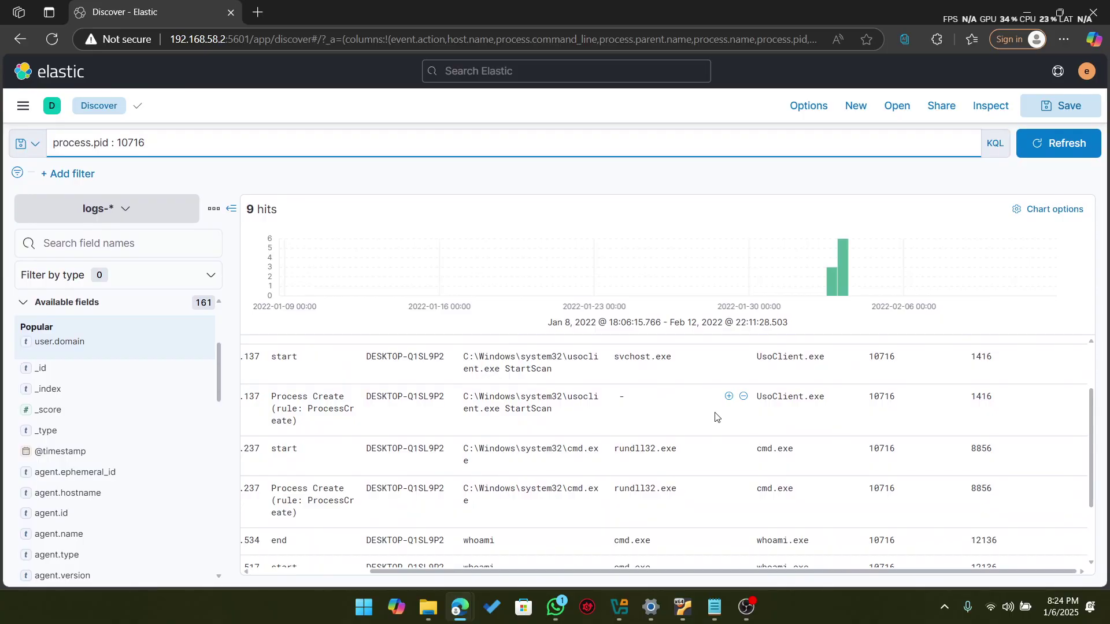
# Step: Recheck the Q.07 question and copy the parent process's base name, without extension, from the cmd.exe start event
pyautogui.hotkey('alt', 'Tab')
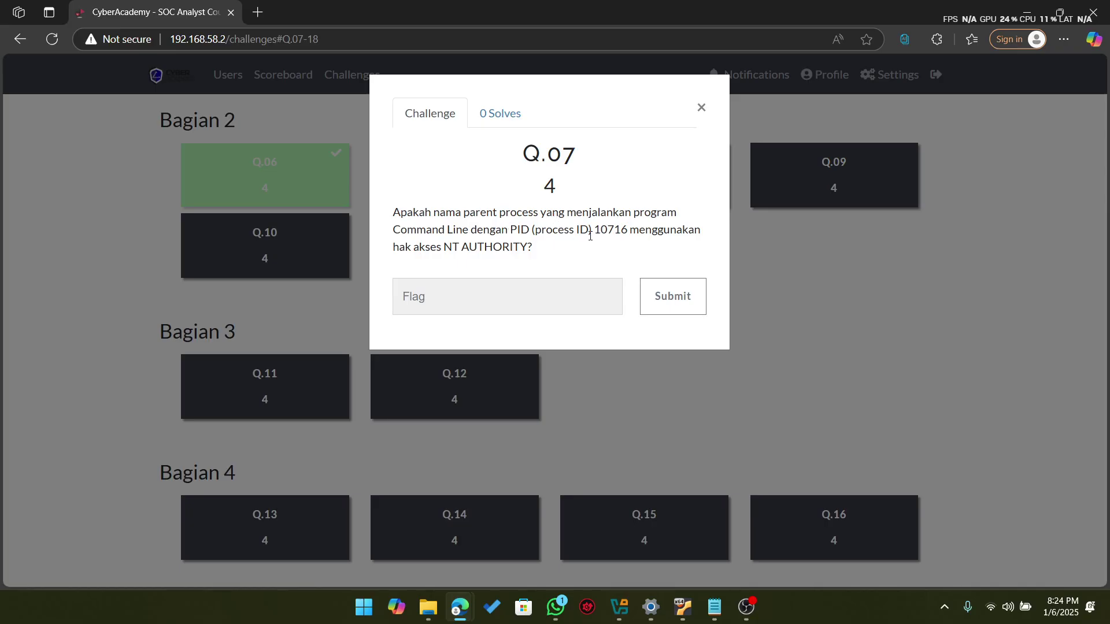
pyautogui.hotkey('alt', 'Tab')
pyautogui.scroll(1, 740, 471)
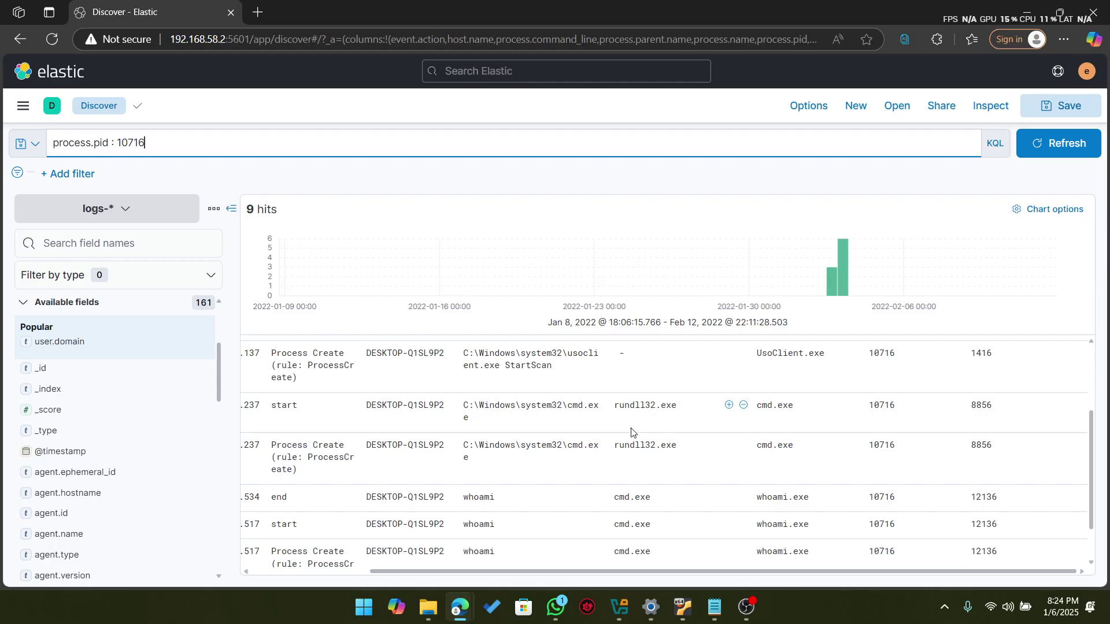
pyautogui.scroll(-2, 669, 500)
pyautogui.scroll(5, 671, 501)
pyautogui.scroll(1, 671, 501)
pyautogui.scroll(-3, 670, 501)
pyautogui.doubleClick(624, 413)
pyautogui.hotkey('ctrl', 'c')
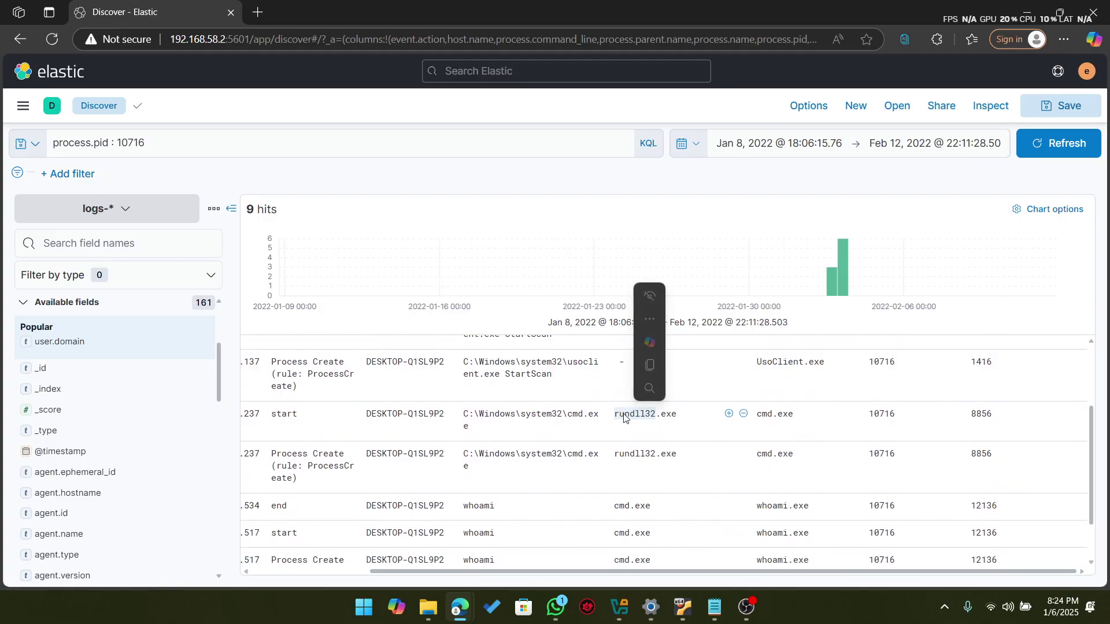
# Step: Submit rundll32.exe as the Q.07 flag on the CyberAcademy challenge page and close the challenge
pyautogui.hotkey('alt', 'Tab')
pyautogui.click(539, 297)
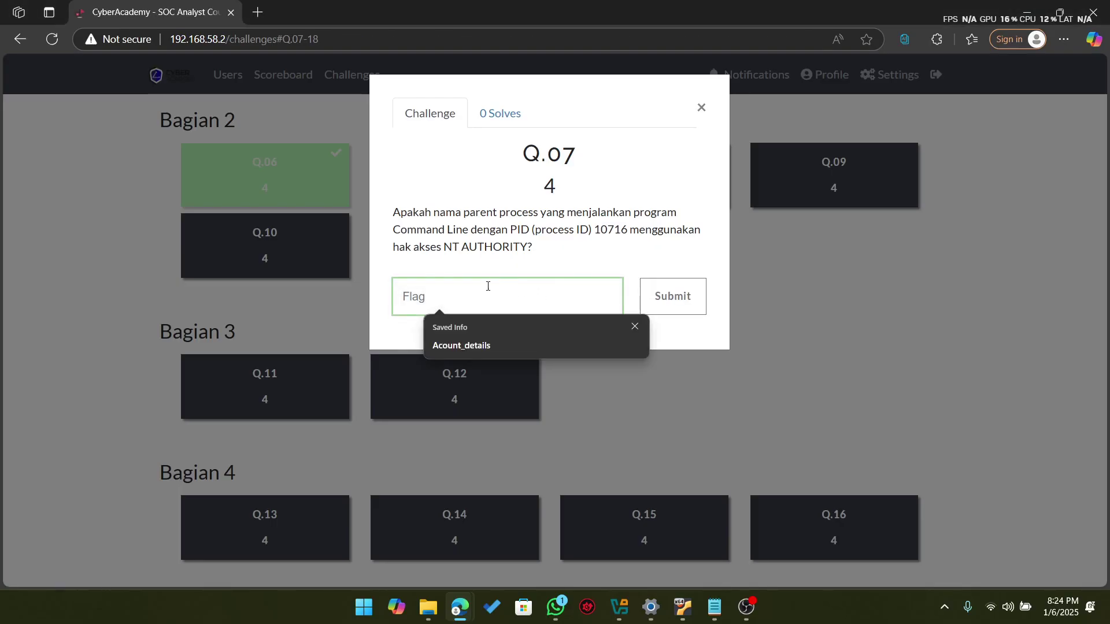
pyautogui.hotkey('ctrl', 'v')
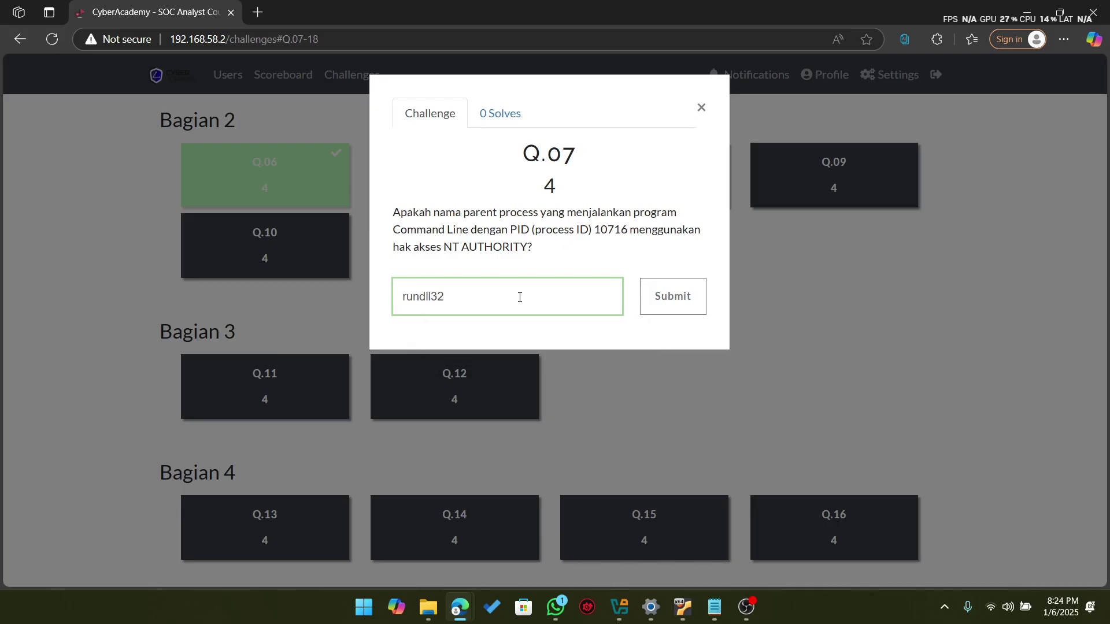
pyautogui.write('.exe')
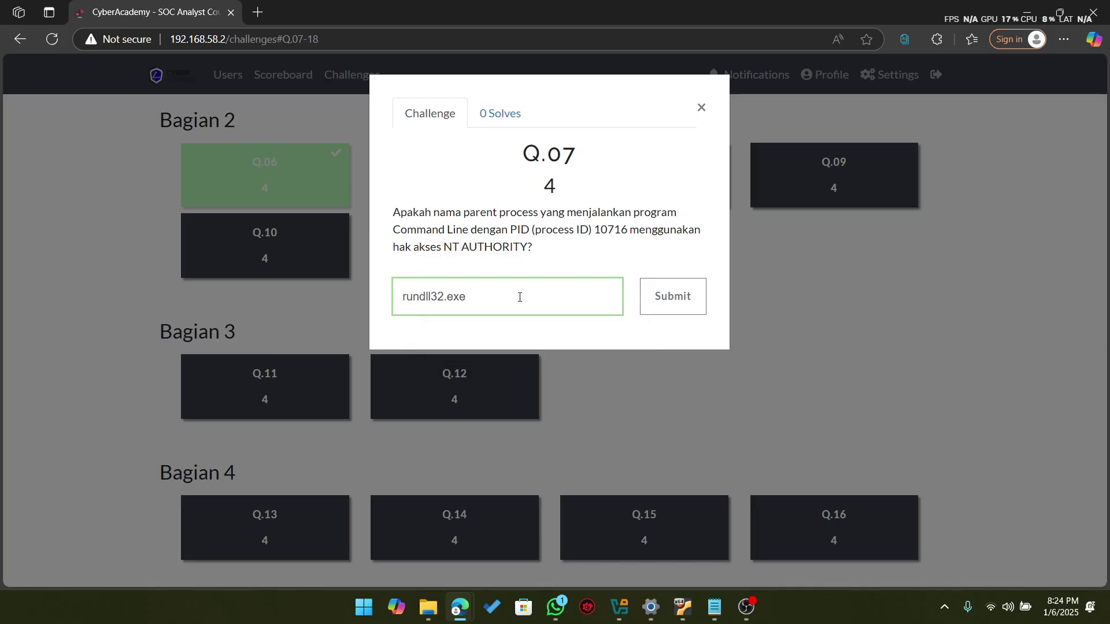
pyautogui.press('Return')
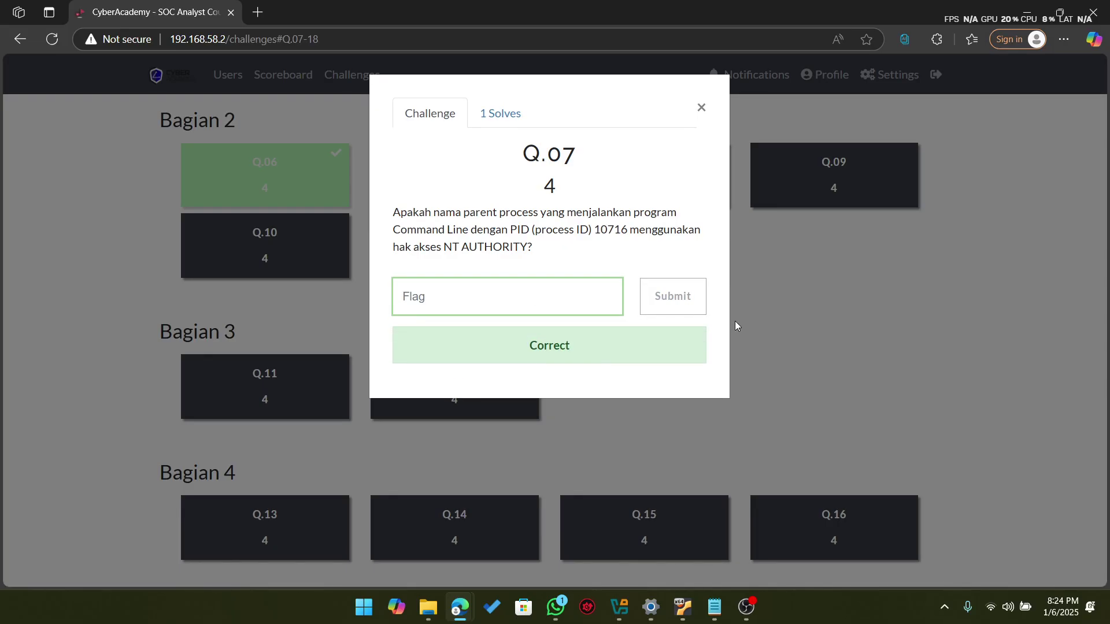
pyautogui.click(739, 323)
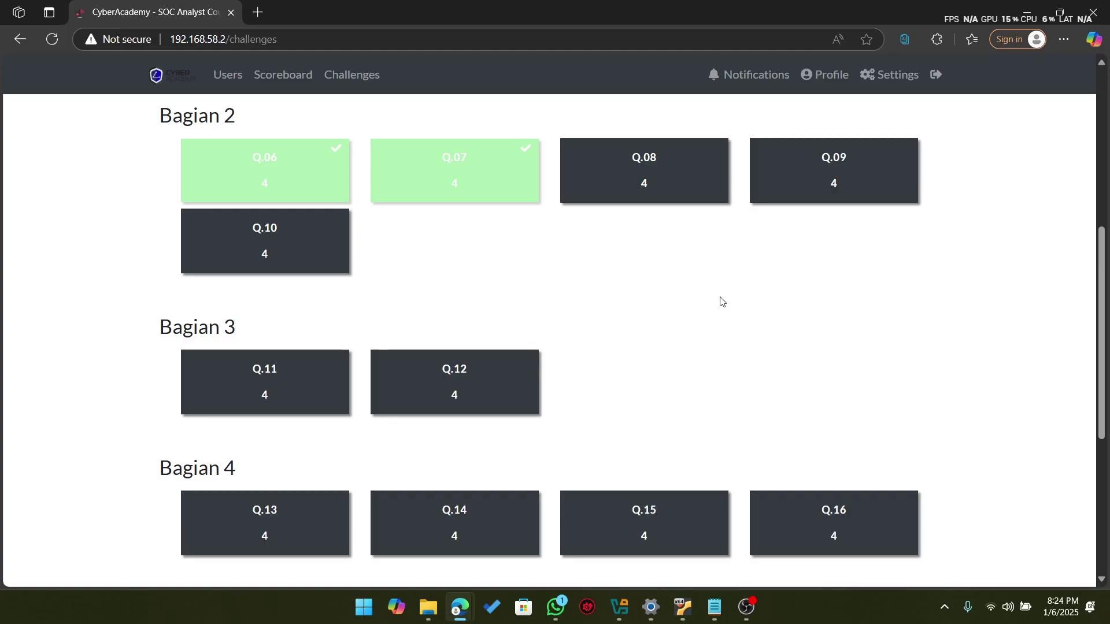
# Step: Read the Q.08 question, close it, and return to the process logs in Elastic Discover
pyautogui.click(657, 181)
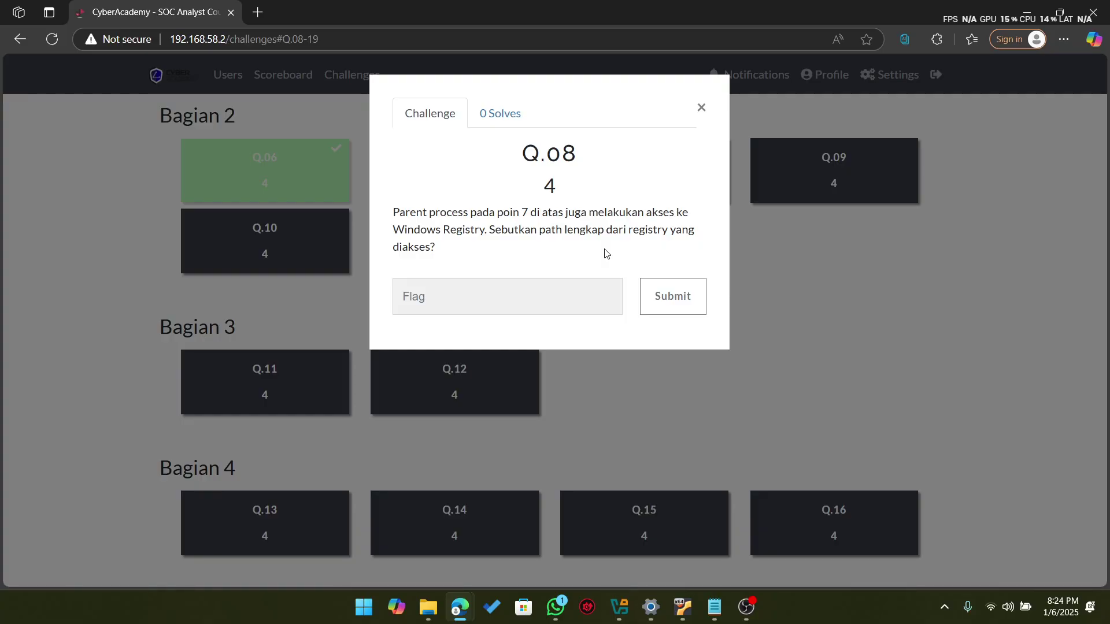
pyautogui.click(702, 107)
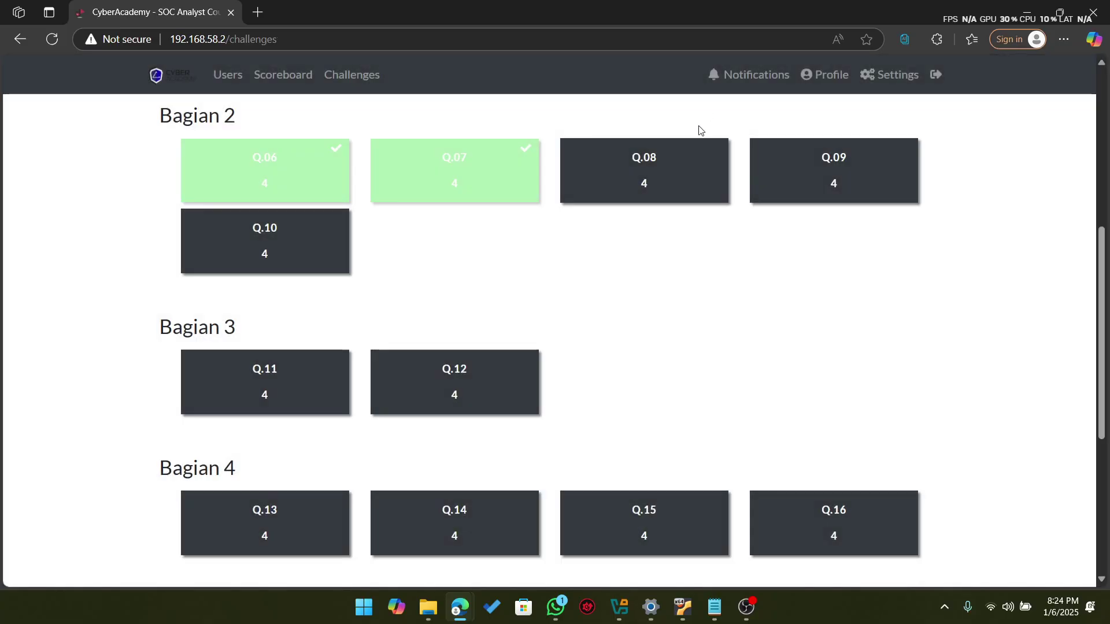
pyautogui.hotkey('alt', 'Tab')
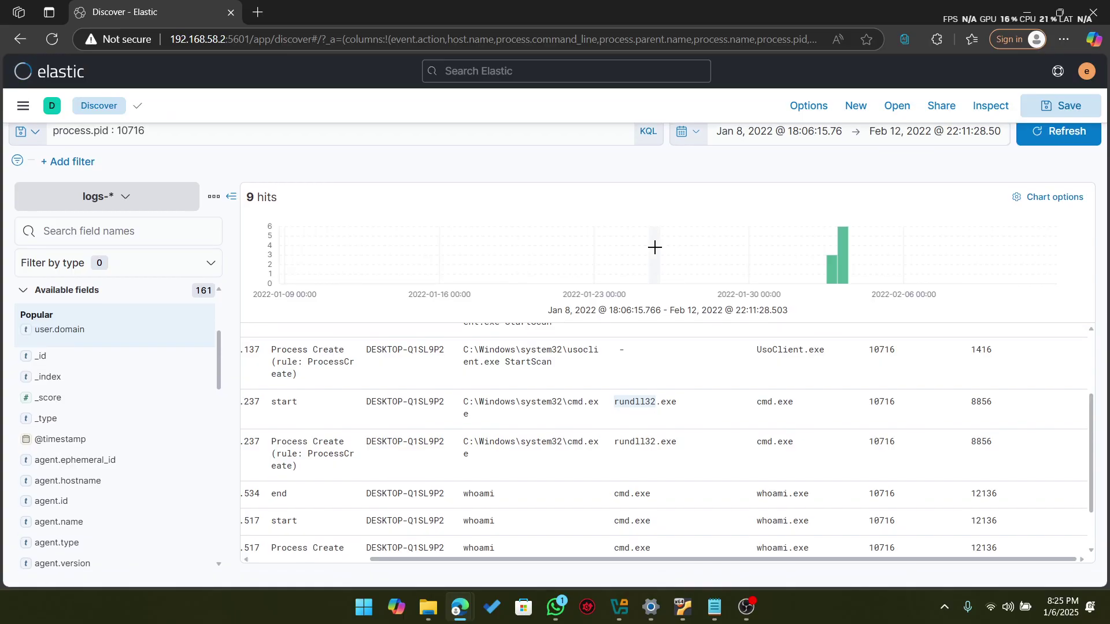
# Step: Examine the timestamps, event actions, parent process names and parent PIDs of the PID 10716 events for the process behind Q.08
pyautogui.scroll(-1, 725, 365)
pyautogui.scroll(1, 725, 365)
pyautogui.scroll(3, 725, 369)
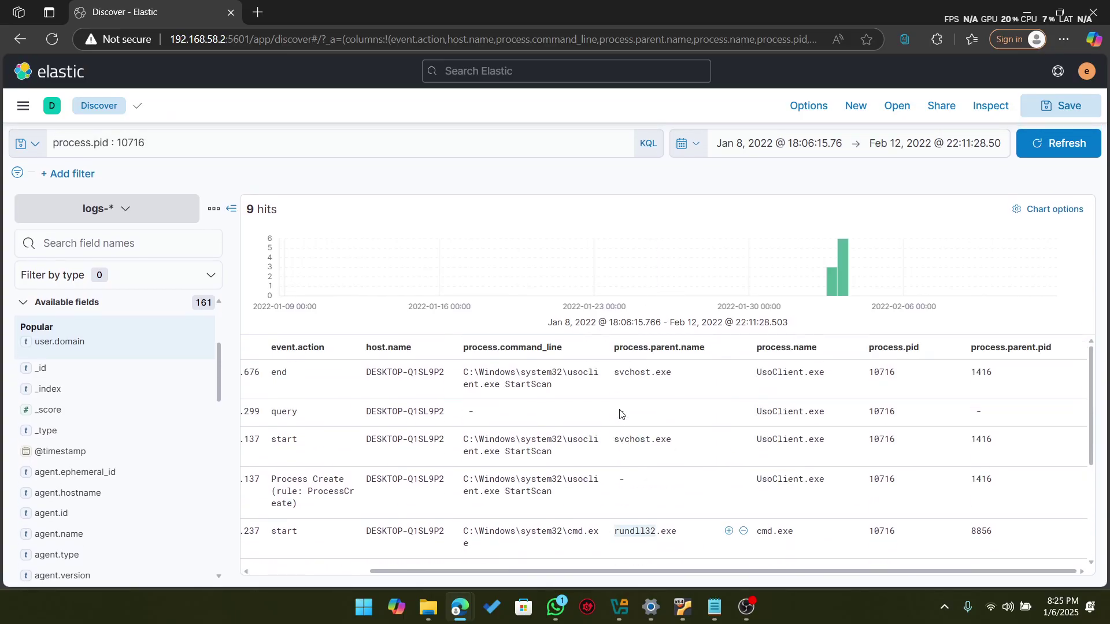
pyautogui.scroll(-1, 781, 282)
pyautogui.scroll(1, 781, 282)
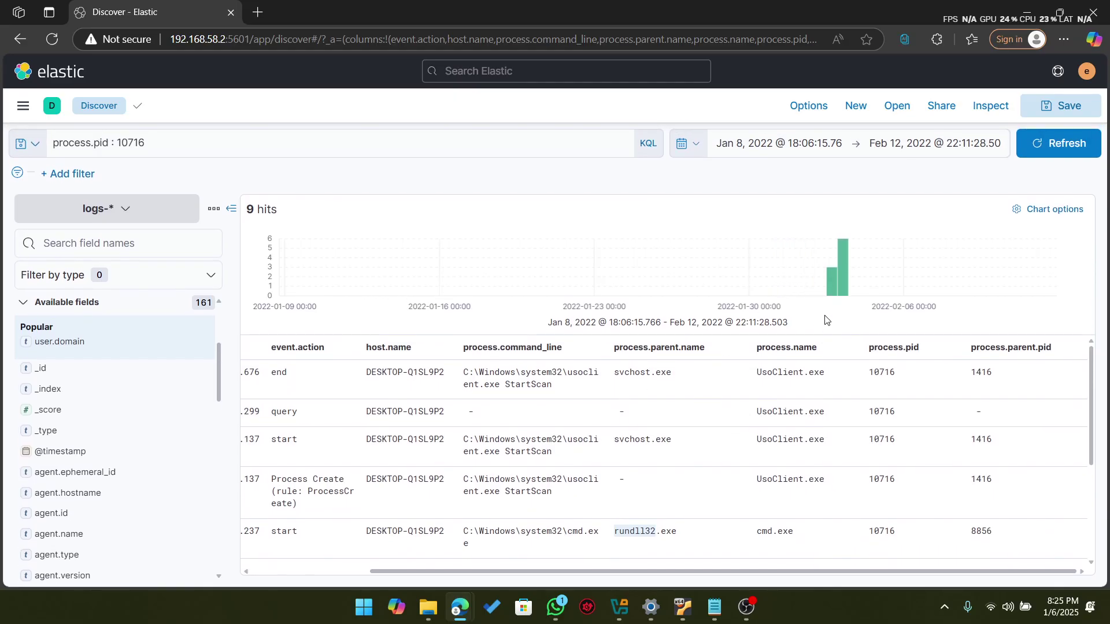
pyautogui.scroll(-1, 825, 320)
pyautogui.scroll(1, 988, 321)
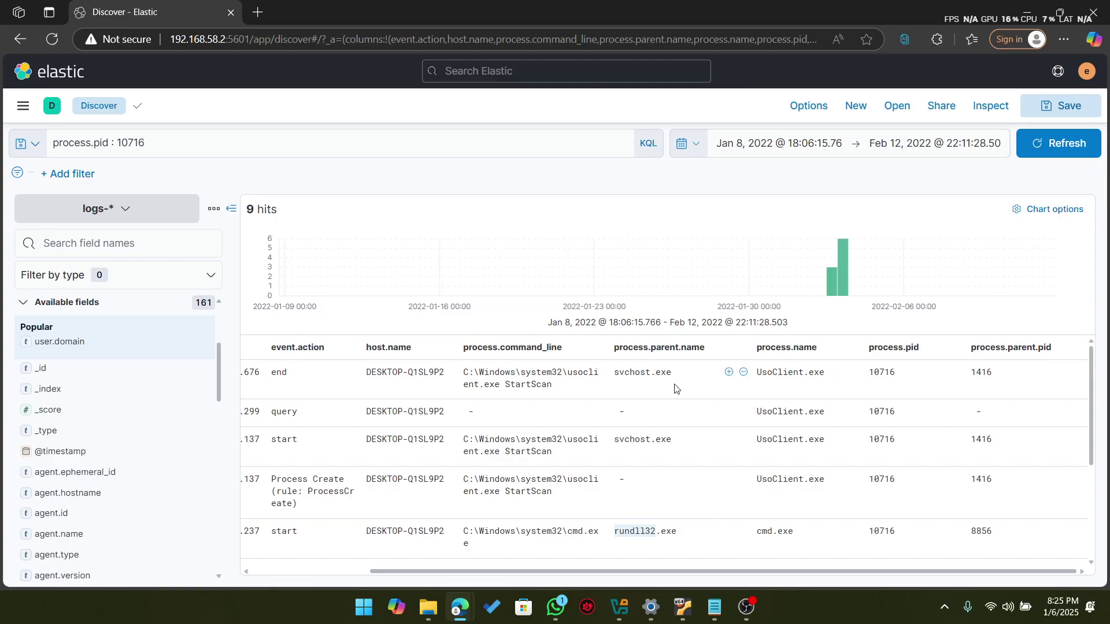
pyautogui.scroll(-2, 686, 410)
pyautogui.scroll(-2, 686, 410)
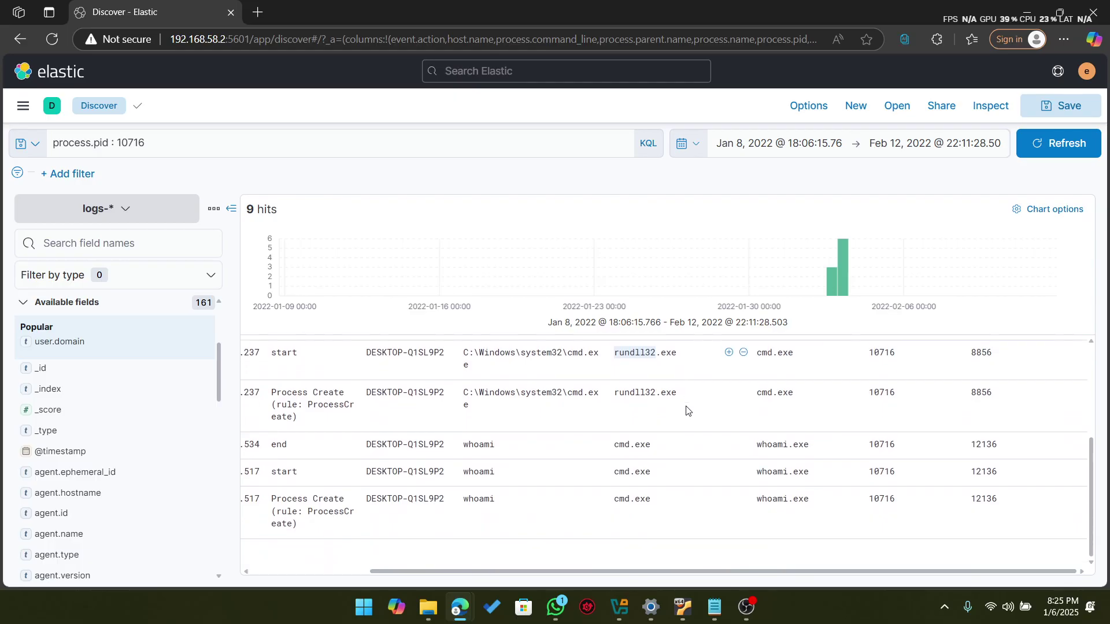
pyautogui.hscroll(-3, 686, 410)
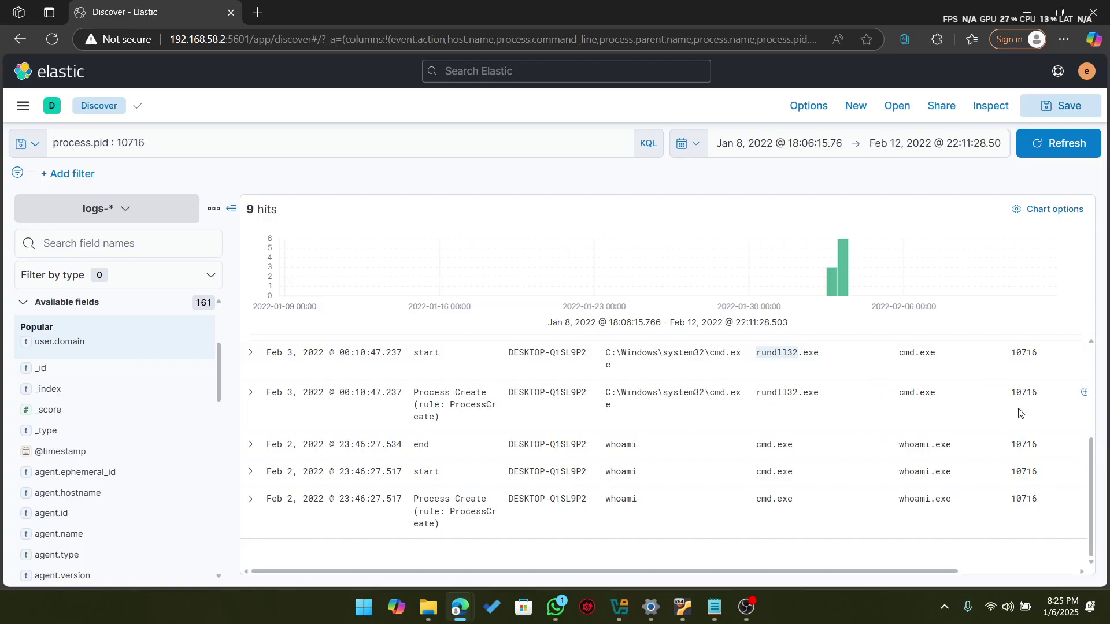
pyautogui.scroll(2, 1089, 408)
pyautogui.scroll(2, 1044, 406)
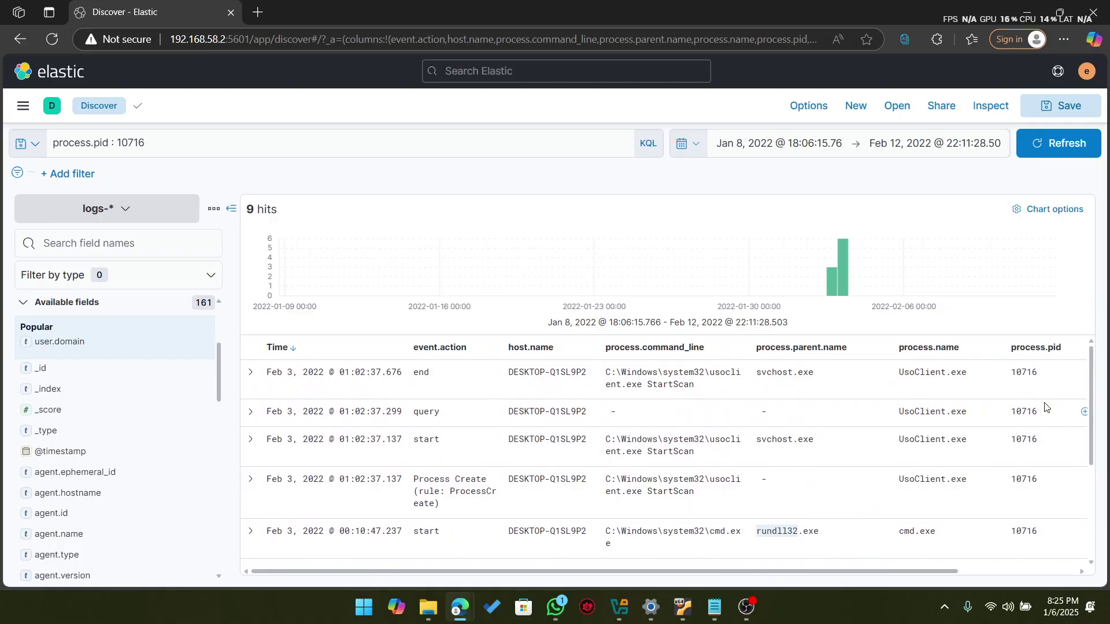
pyautogui.hscroll(3, 1044, 407)
pyautogui.scroll(-4, 1044, 407)
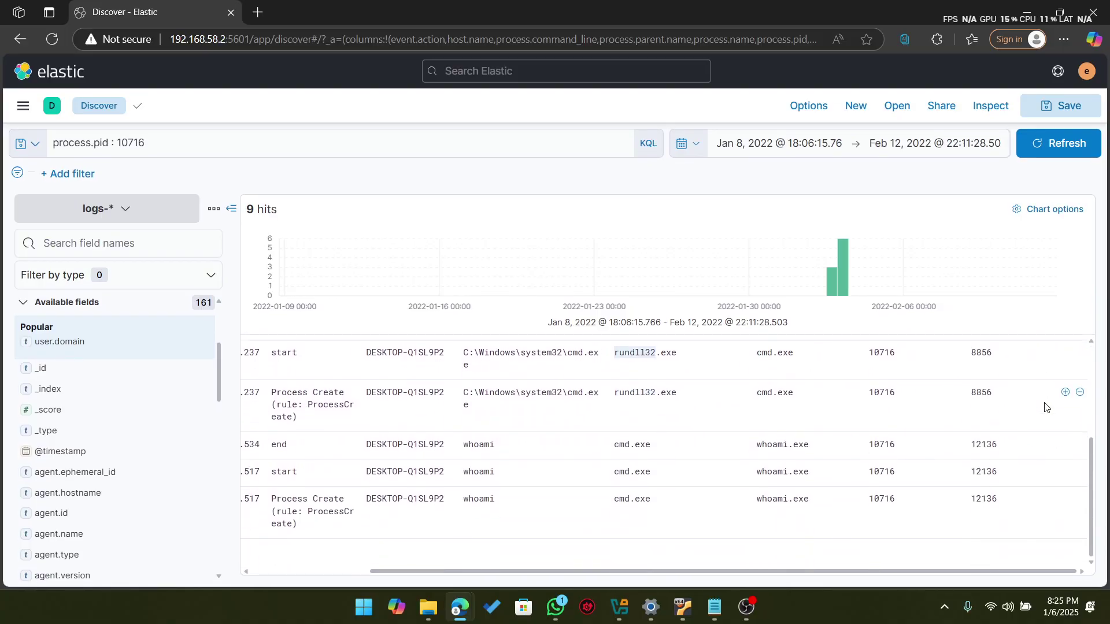
pyautogui.scroll(1, 982, 408)
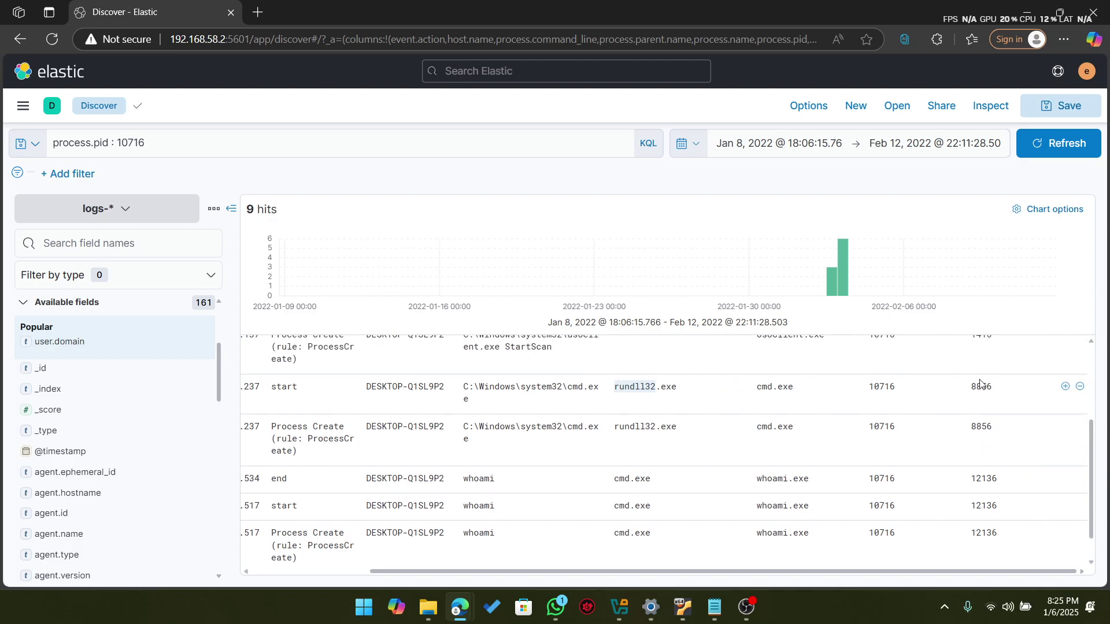
pyautogui.scroll(2, 976, 410)
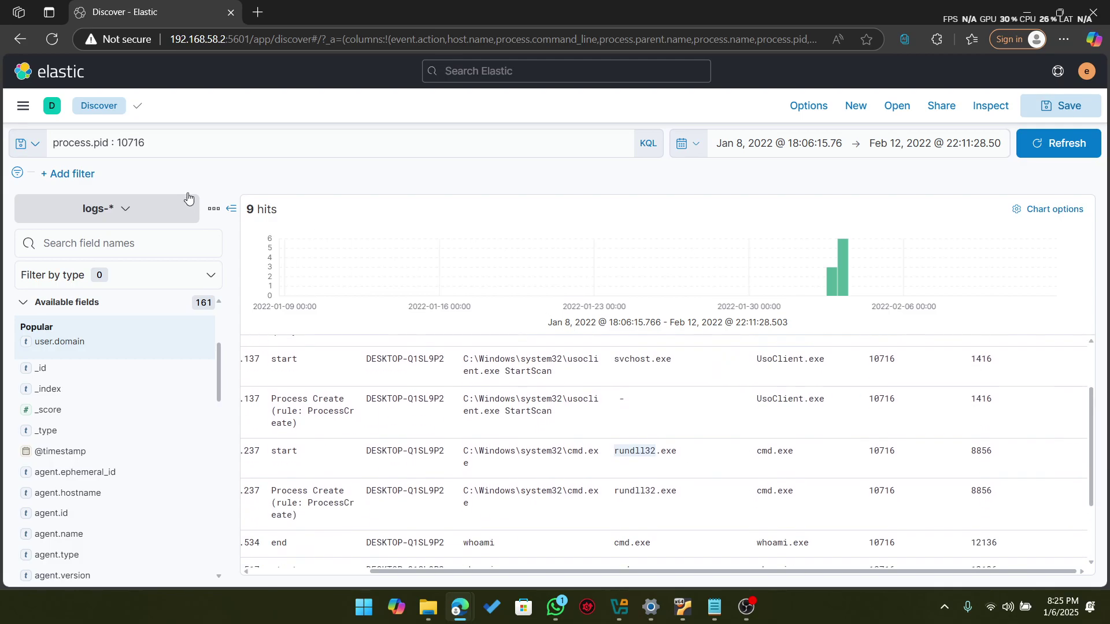
# Step: Open the Security Alerts page in Elastic
pyautogui.click(23, 106)
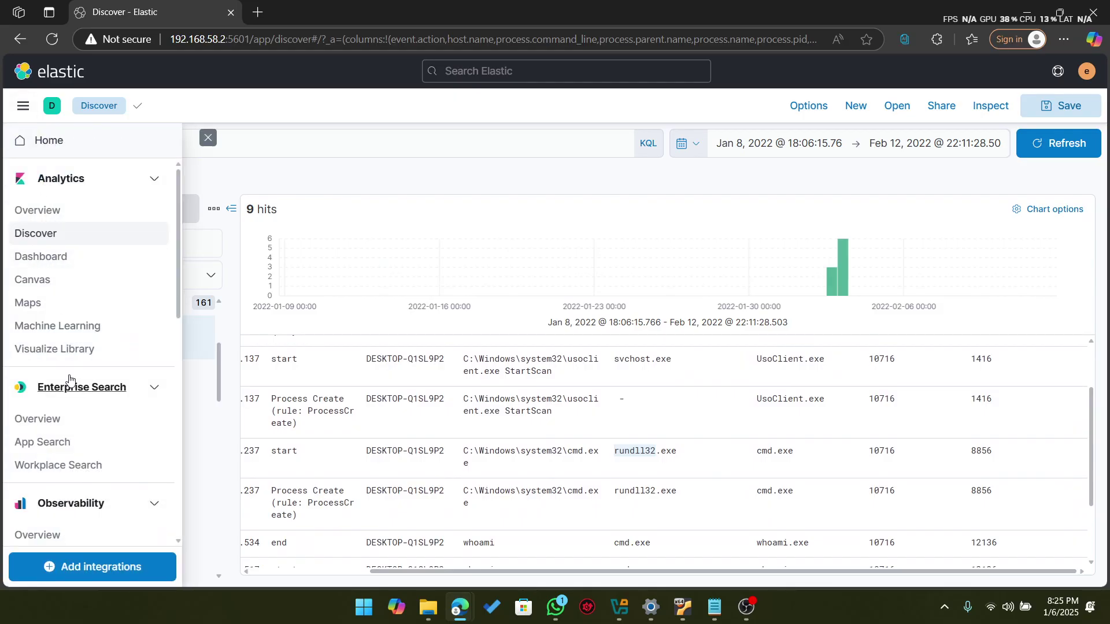
pyautogui.scroll(-5, 69, 379)
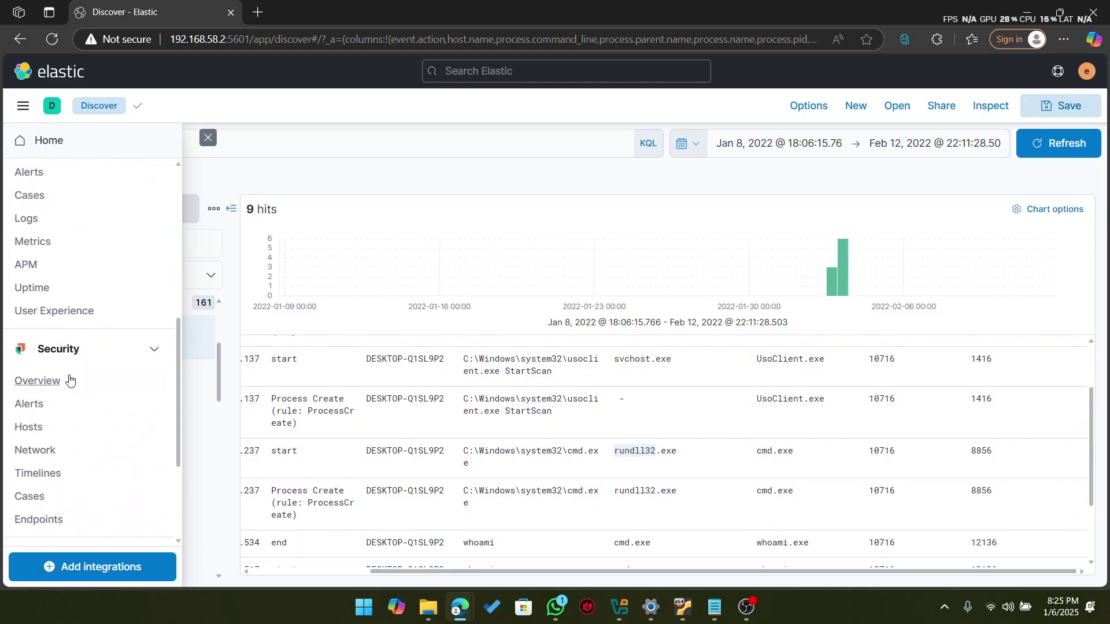
pyautogui.click(38, 403)
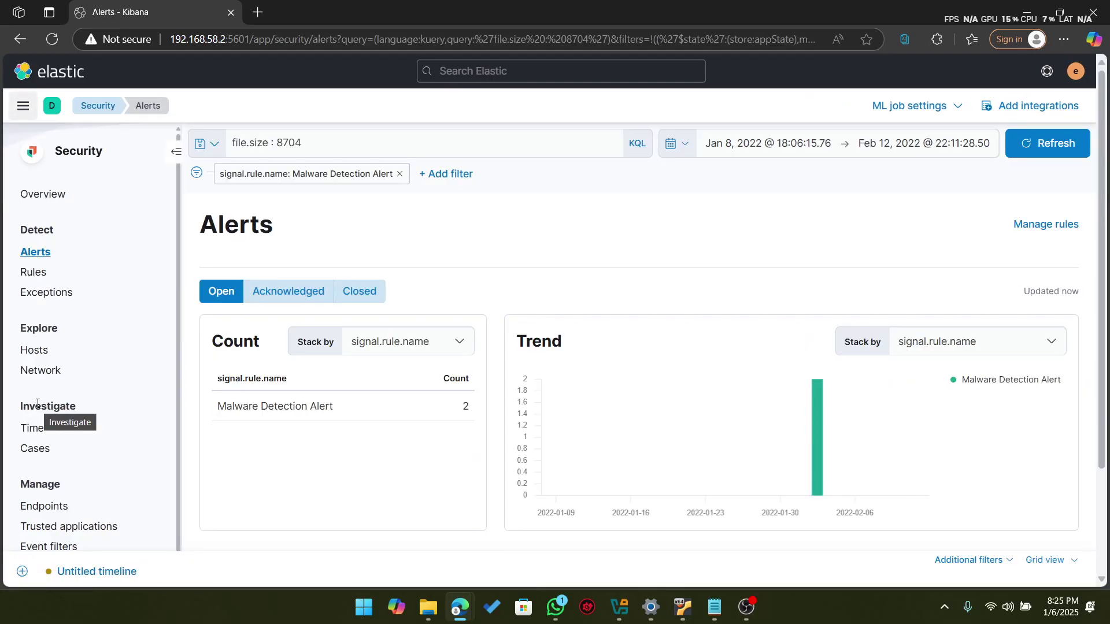
# Step: Remove the signal.rule.name: Malware Detection Alert filter and refresh the alerts
pyautogui.click(400, 176)
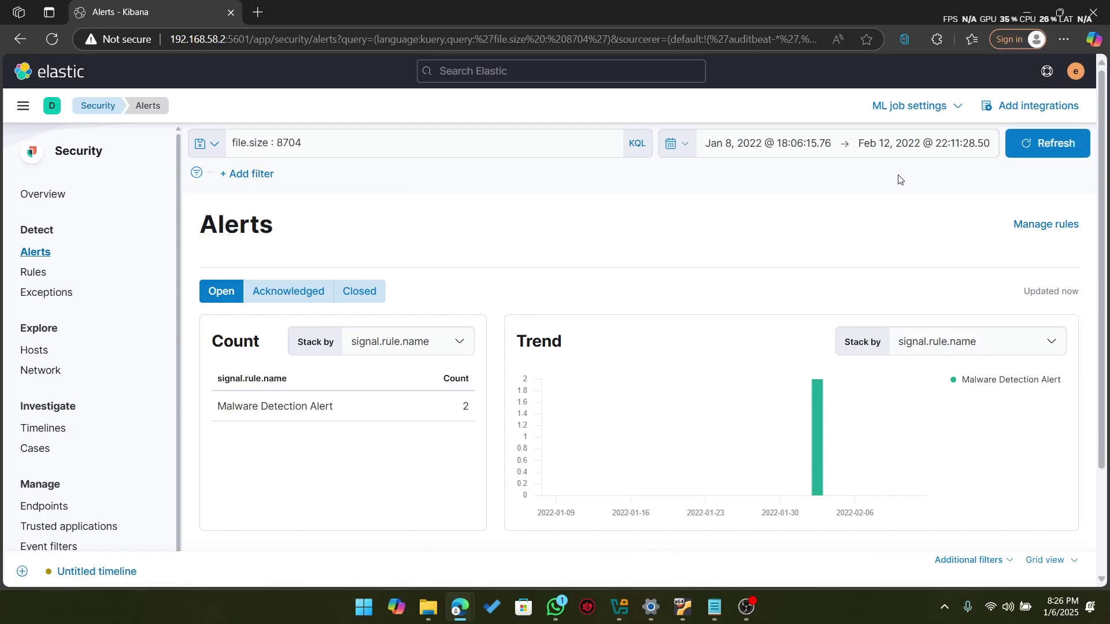
pyautogui.click(1050, 139)
pyautogui.scroll(-1, 710, 192)
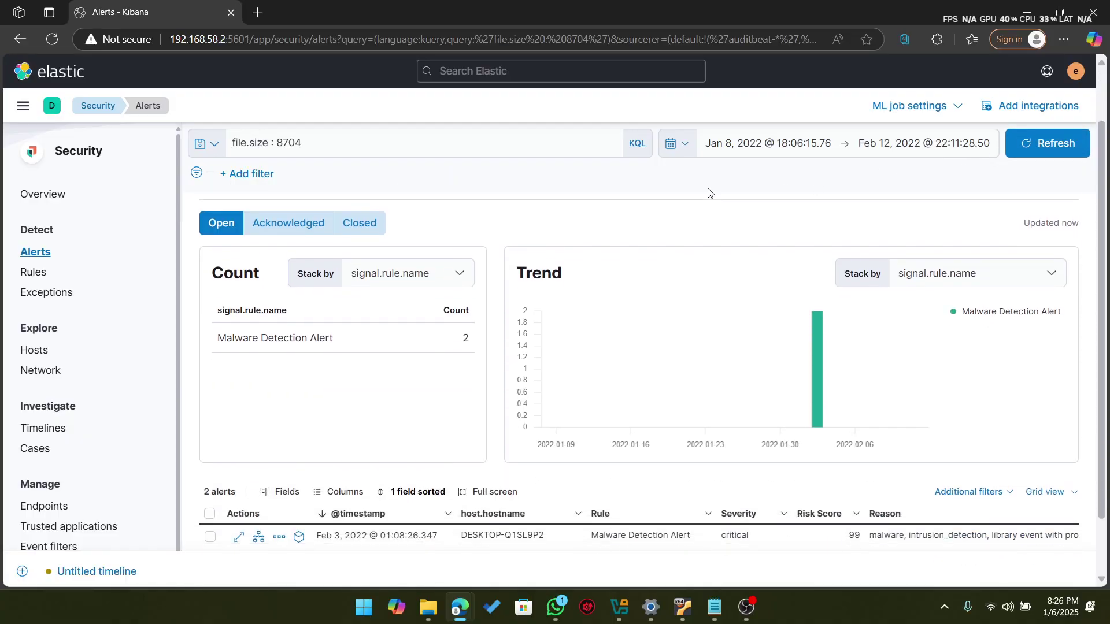
pyautogui.scroll(2, 710, 192)
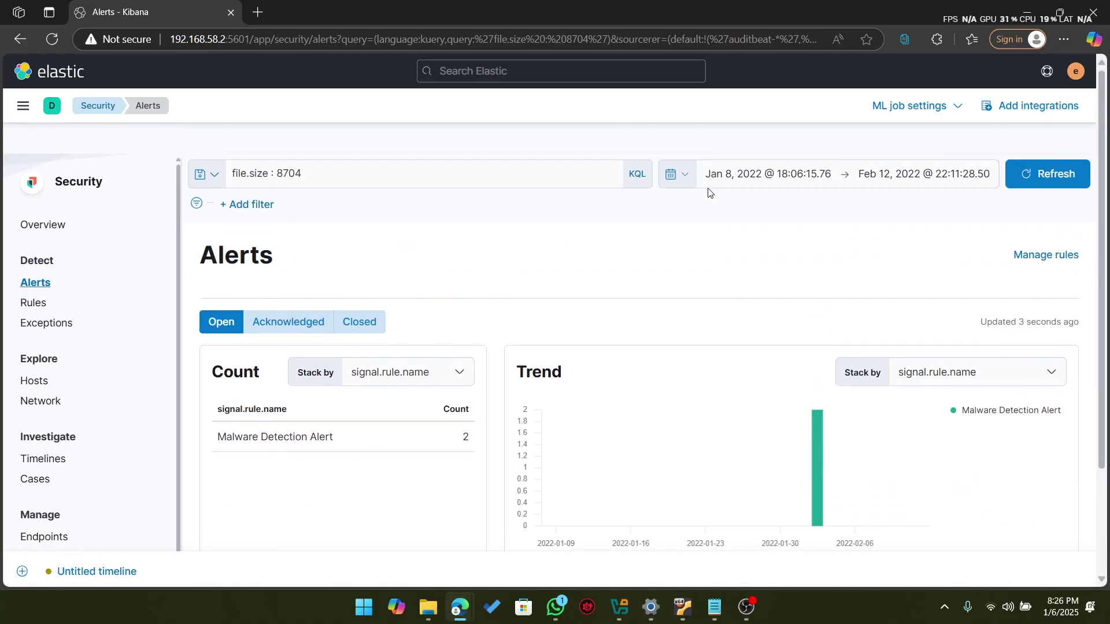
pyautogui.scroll(-1, 710, 192)
pyautogui.click(1023, 151)
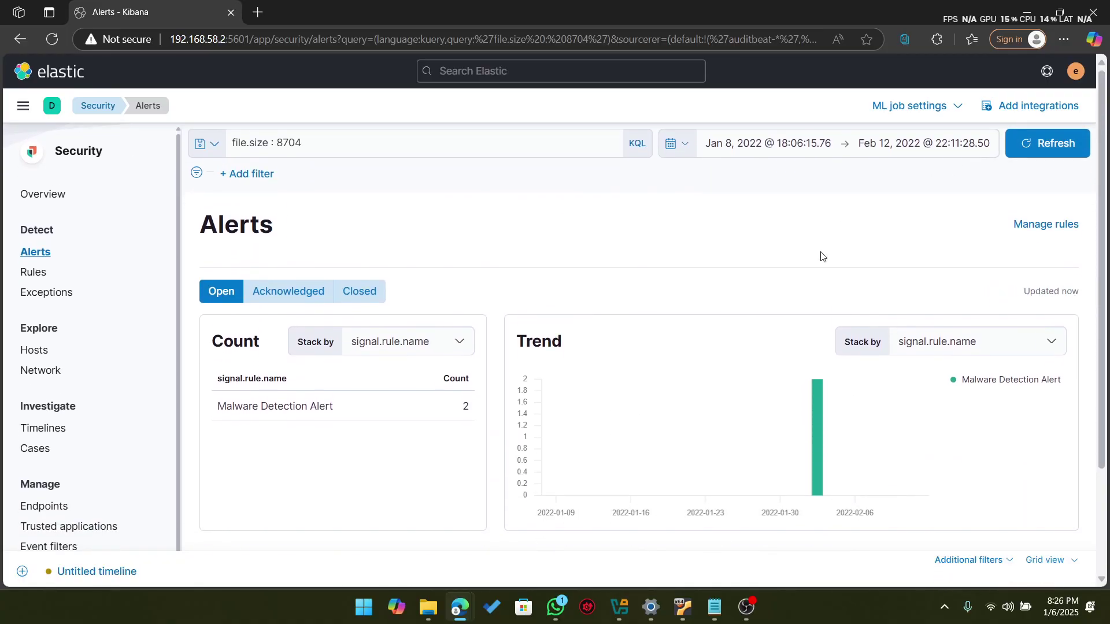
# Step: Clear the file.size query and update the page to list alerts without any query
pyautogui.click(366, 140)
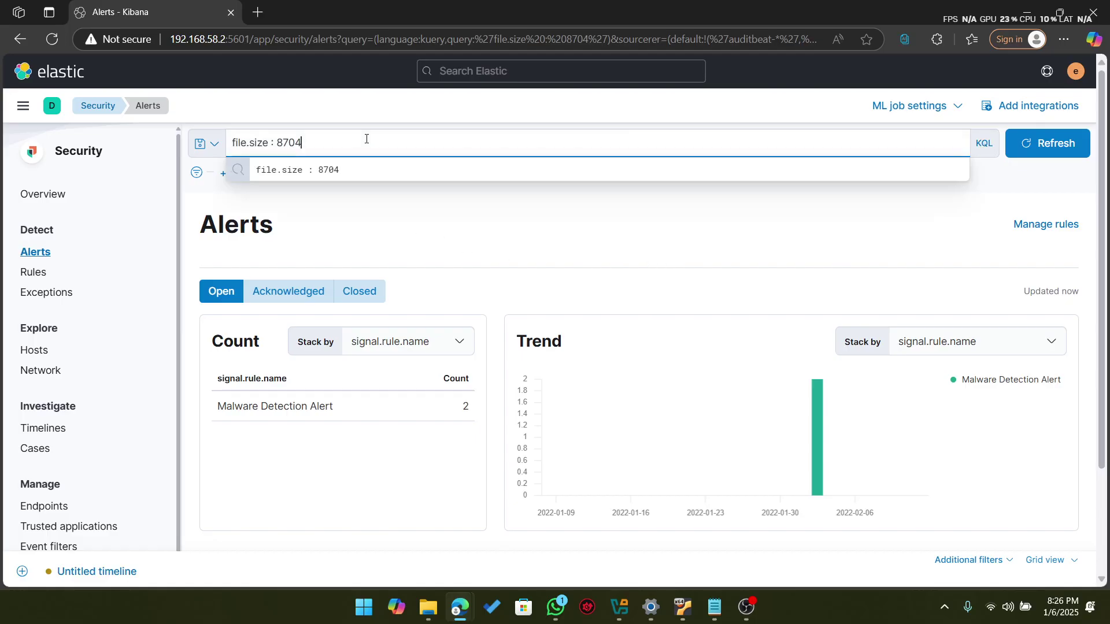
pyautogui.press('BackSpace')
pyautogui.press('BackSpace')
pyautogui.press('BackSpace')
pyautogui.press('BackSpace')
pyautogui.press('BackSpace')
pyautogui.press('BackSpace')
pyautogui.press('BackSpace')
pyautogui.press('BackSpace')
pyautogui.press('BackSpace')
pyautogui.press('BackSpace')
pyautogui.press('BackSpace')
pyautogui.press('BackSpace')
pyautogui.press('BackSpace')
pyautogui.press('BackSpace')
pyautogui.press('BackSpace')
pyautogui.press('BackSpace')
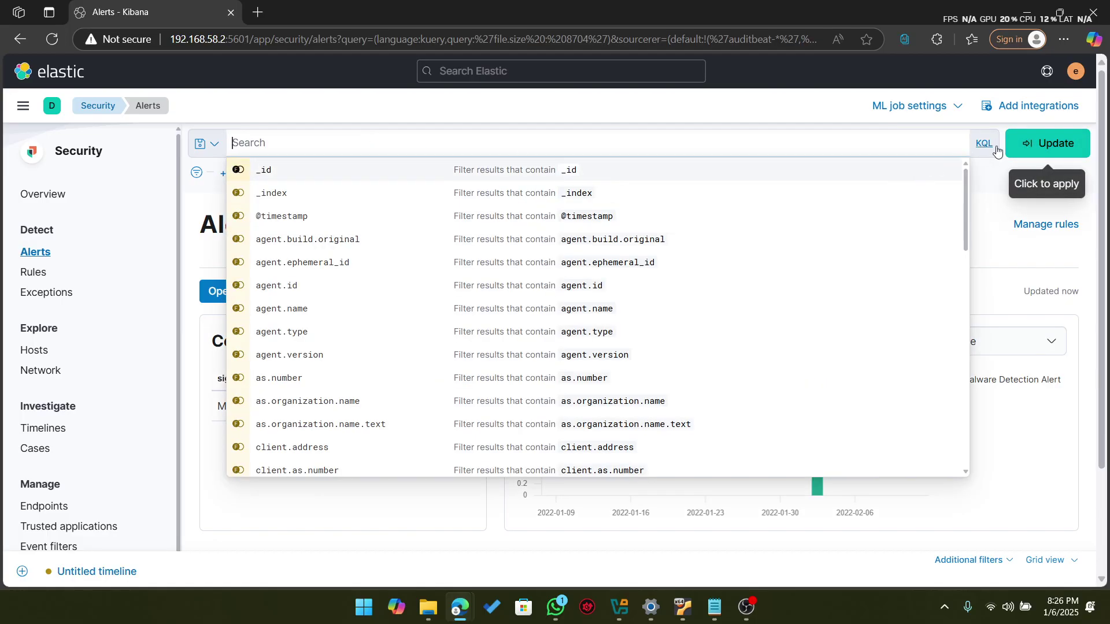
pyautogui.click(1037, 144)
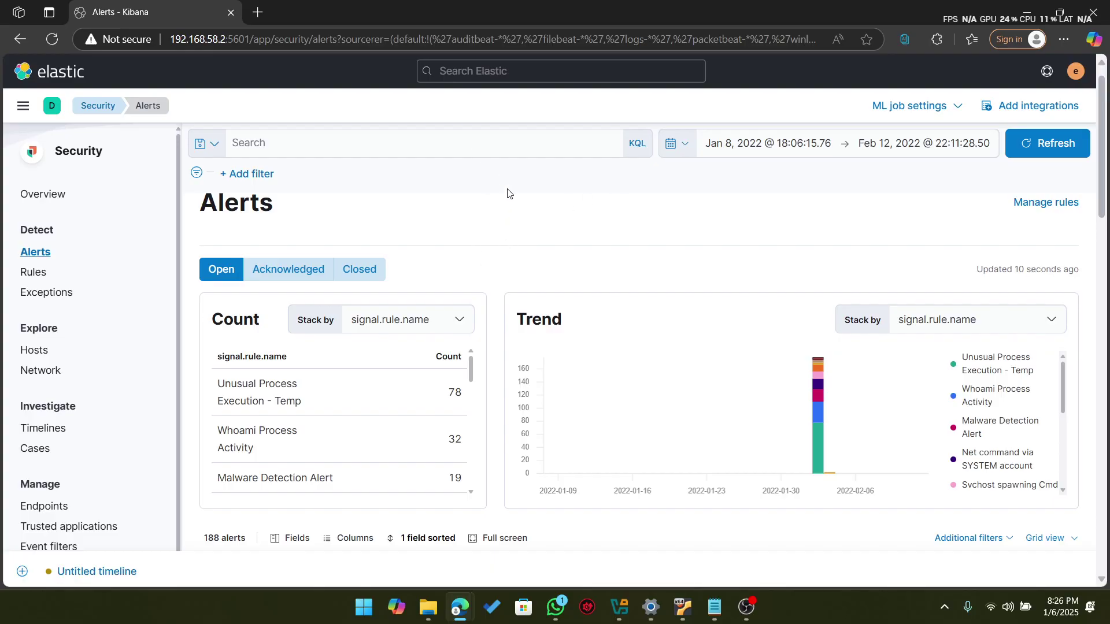
# Step: Query the alerts with process.pid : 10716 and review the rule, reason, user and process columns of the matching alerts
pyautogui.click(354, 149)
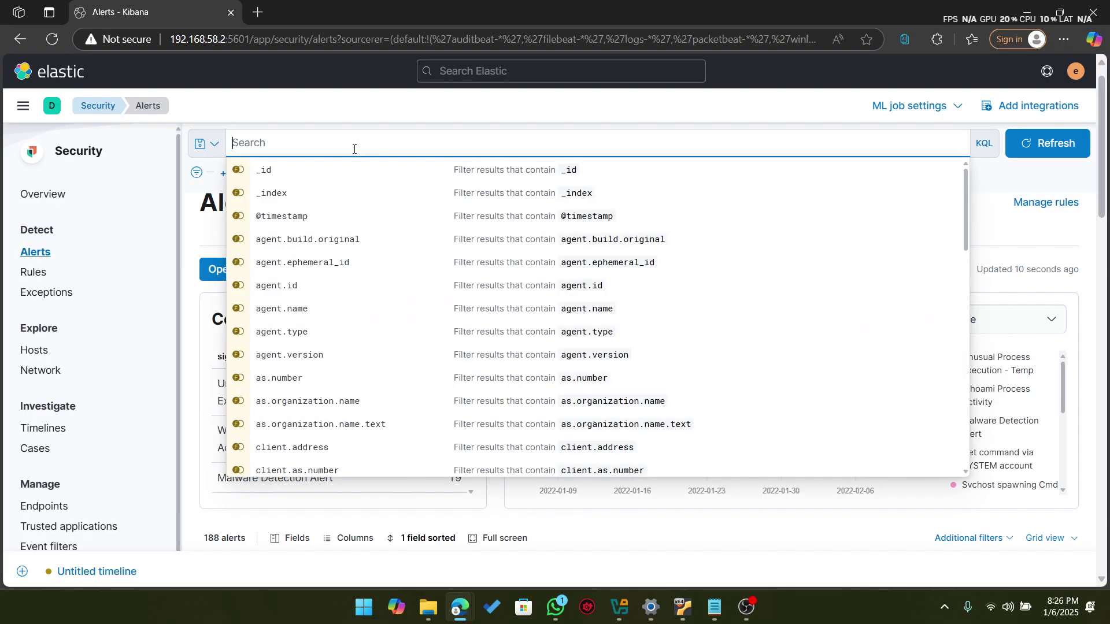
pyautogui.write('process.pid')
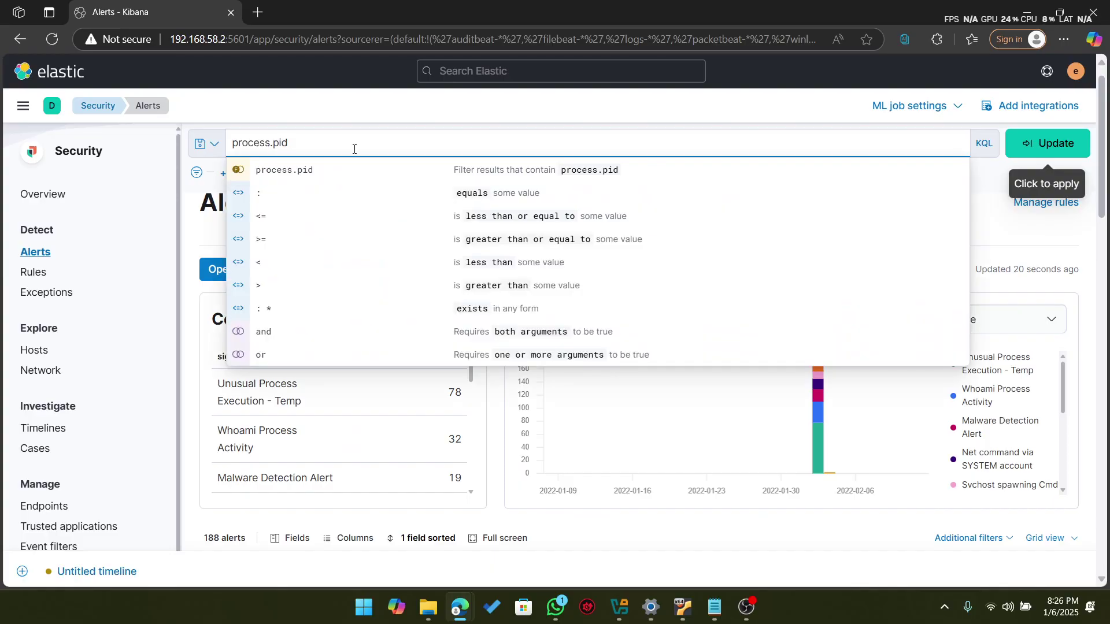
pyautogui.write(' : 10716')
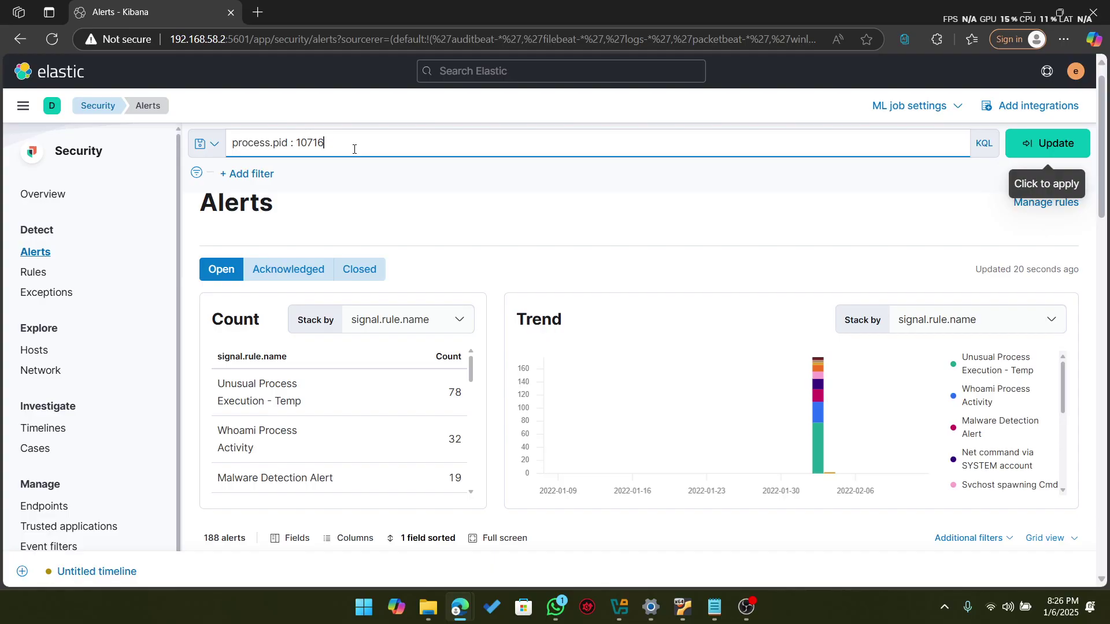
pyautogui.press('Return')
pyautogui.scroll(-3, 480, 248)
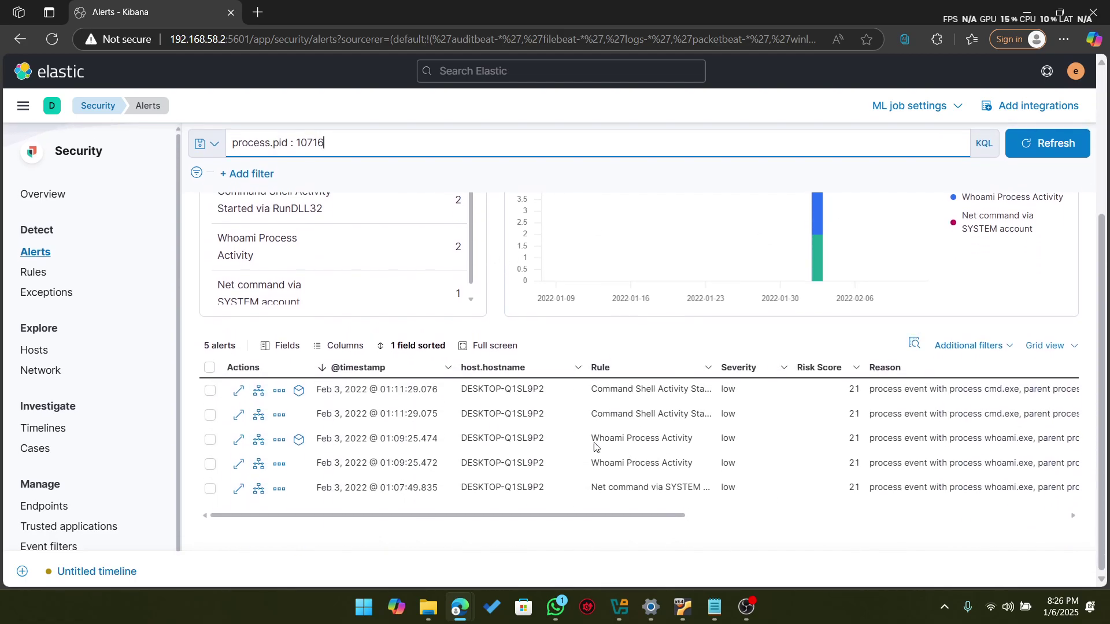
pyautogui.hscroll(3, 662, 427)
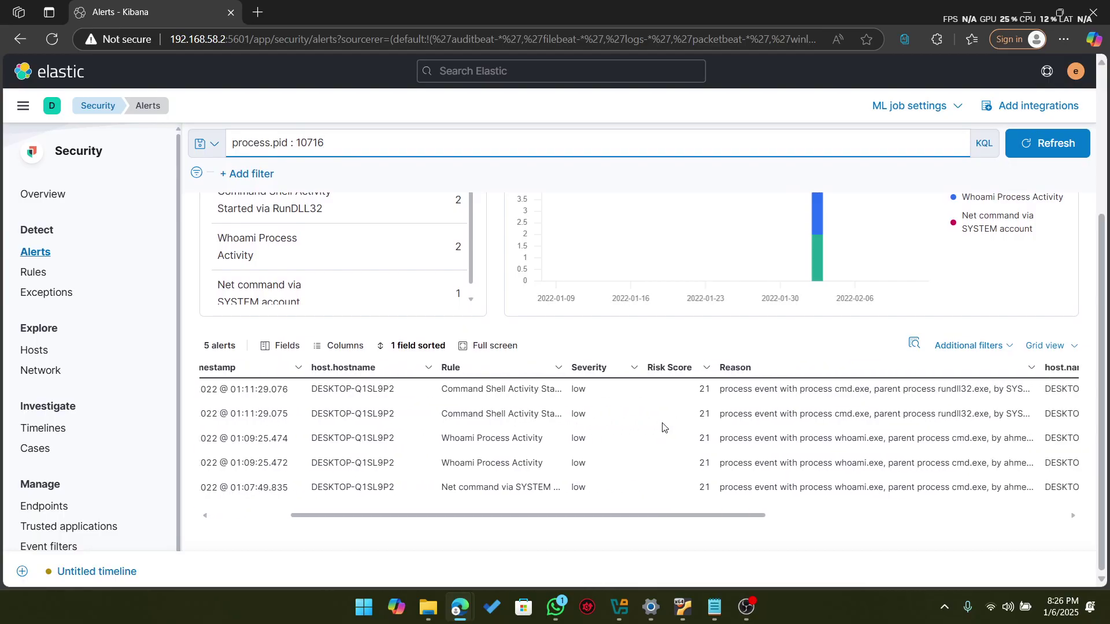
pyautogui.hscroll(5, 663, 428)
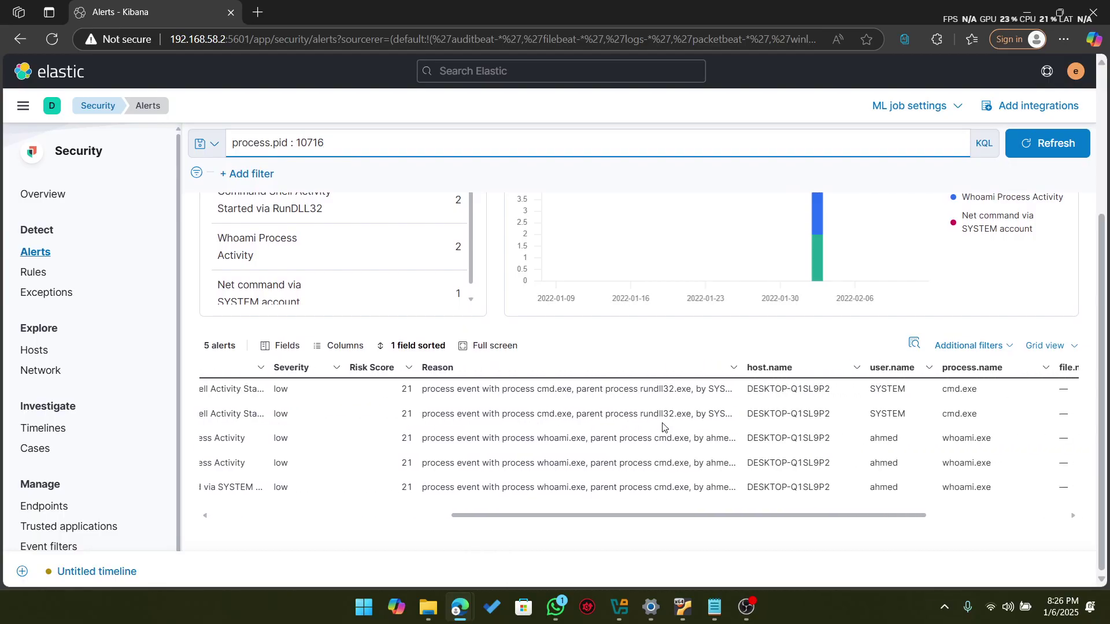
pyautogui.hscroll(5, 663, 427)
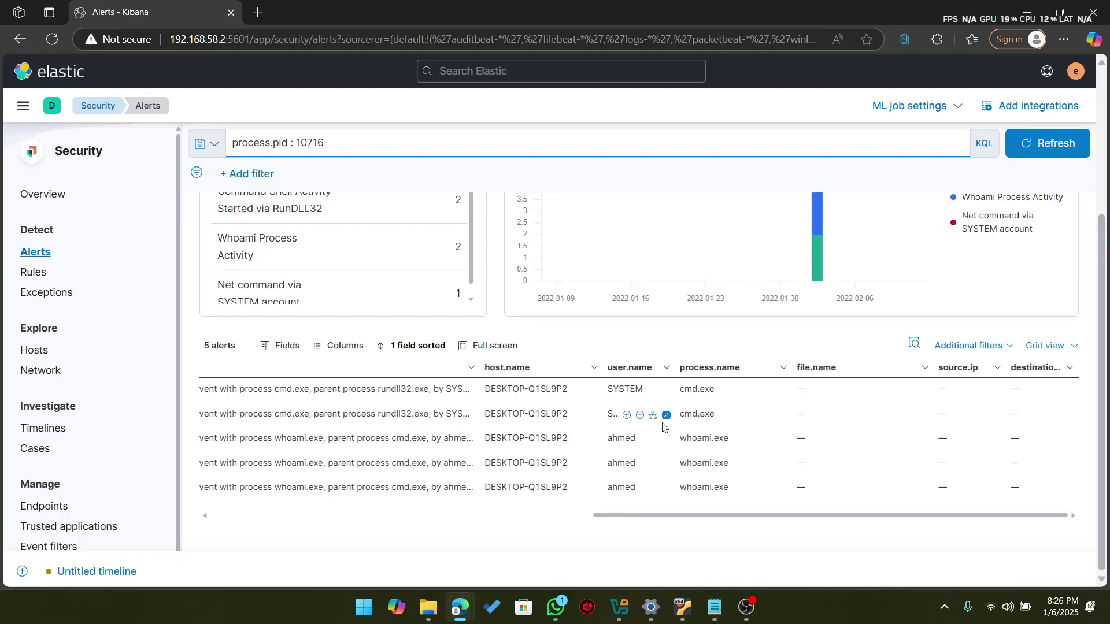
pyautogui.hscroll(-12, 623, 452)
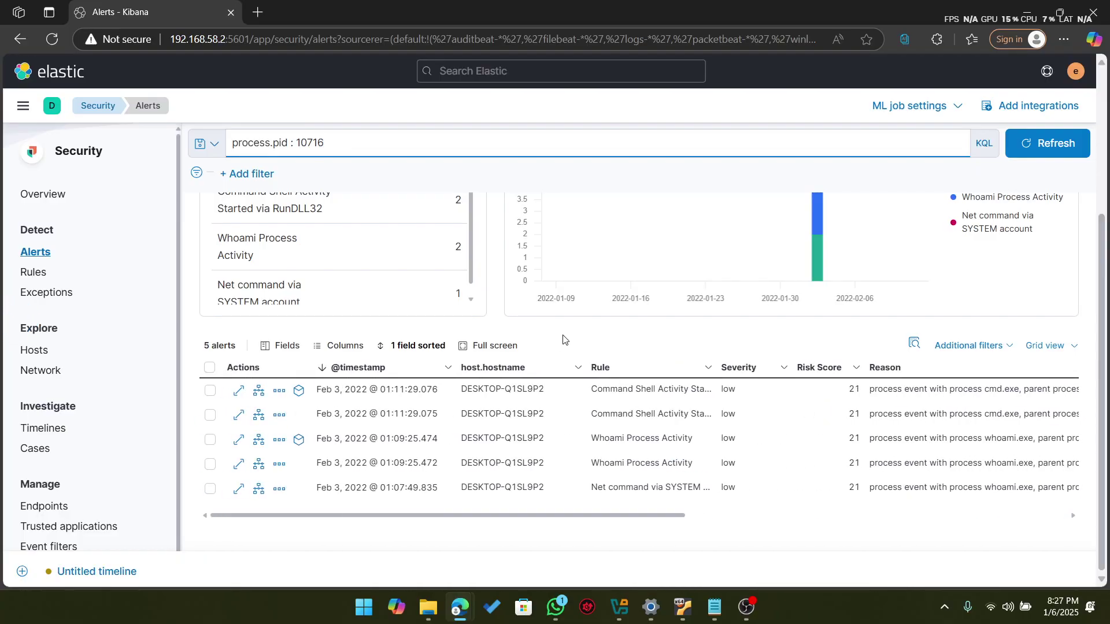
# Step: Examine the rule, severity, reason, host, user and process columns of the alerts matching process.pid 10716
pyautogui.scroll(1, 462, 503)
pyautogui.scroll(-1, 464, 503)
pyautogui.moveTo(689, 434)
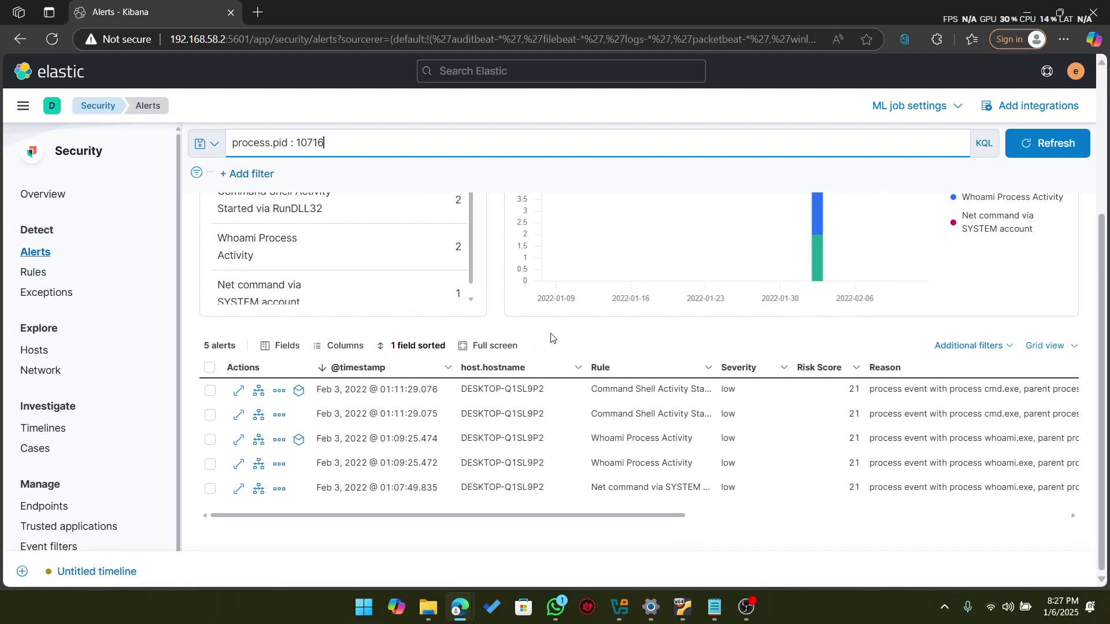
pyautogui.moveTo(736, 389)
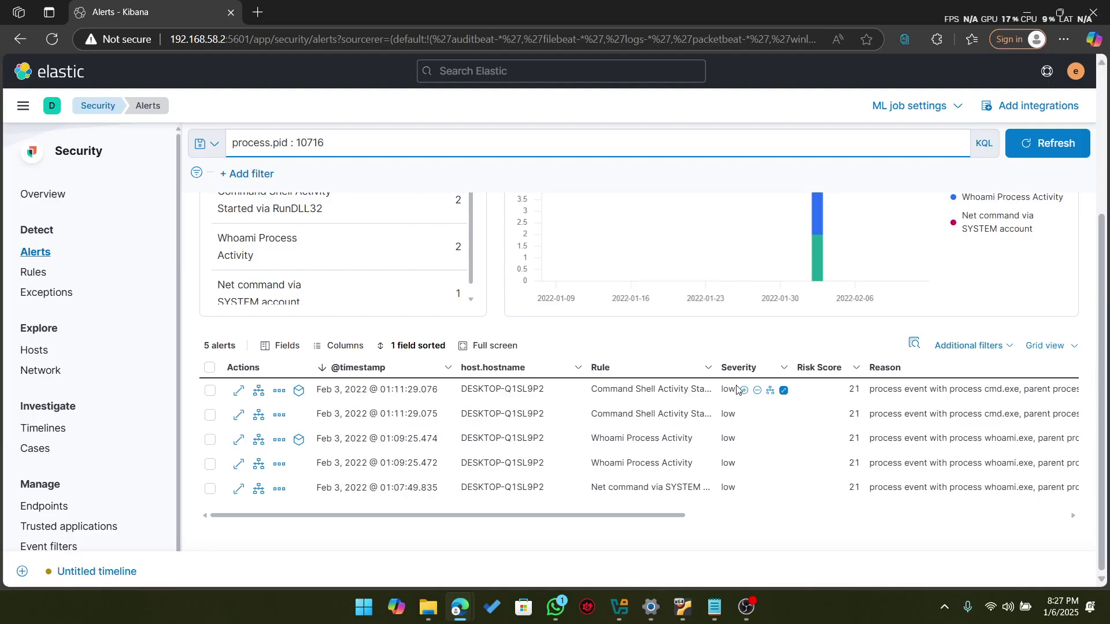
pyautogui.scroll(1, 529, 370)
pyautogui.hscroll(3, 644, 448)
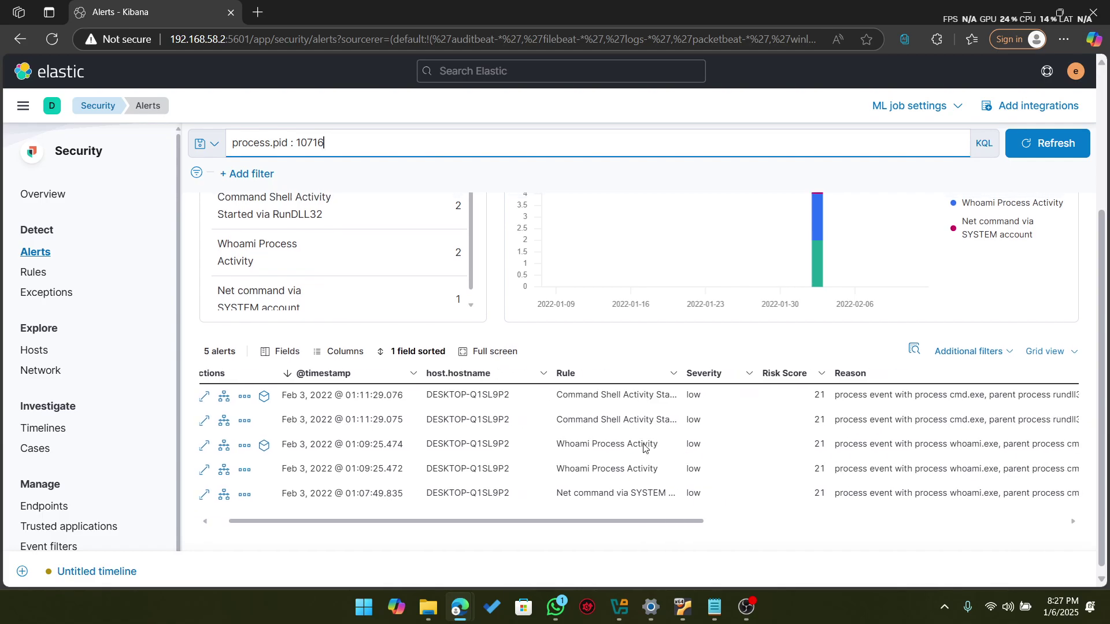
pyautogui.hscroll(8, 644, 448)
pyautogui.scroll(-1, 644, 449)
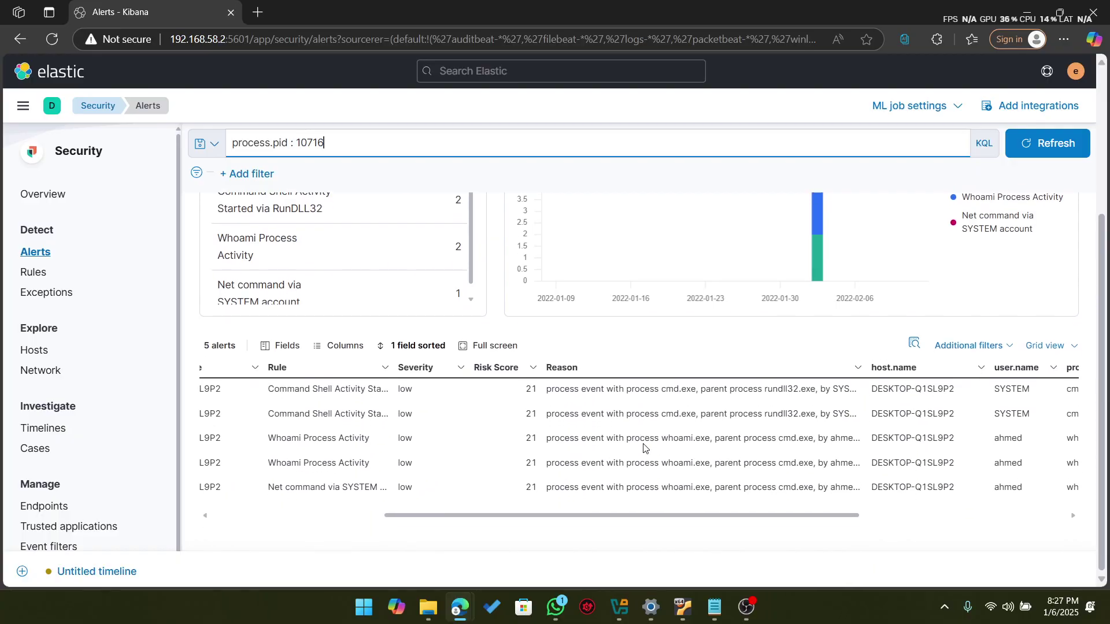
pyautogui.hscroll(5, 643, 448)
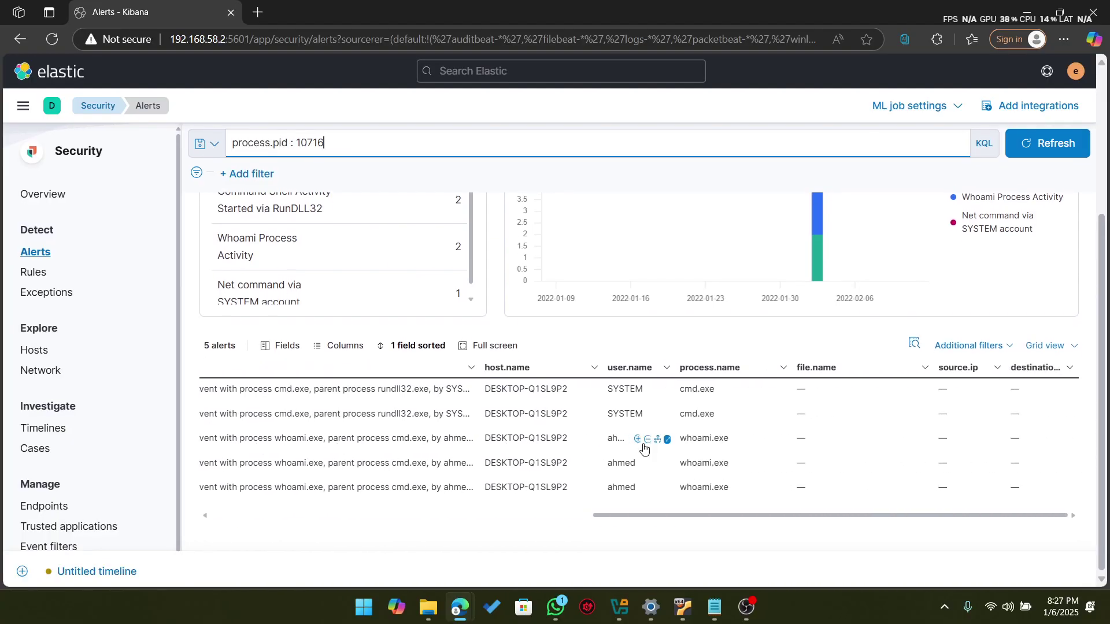
pyautogui.click(1011, 350)
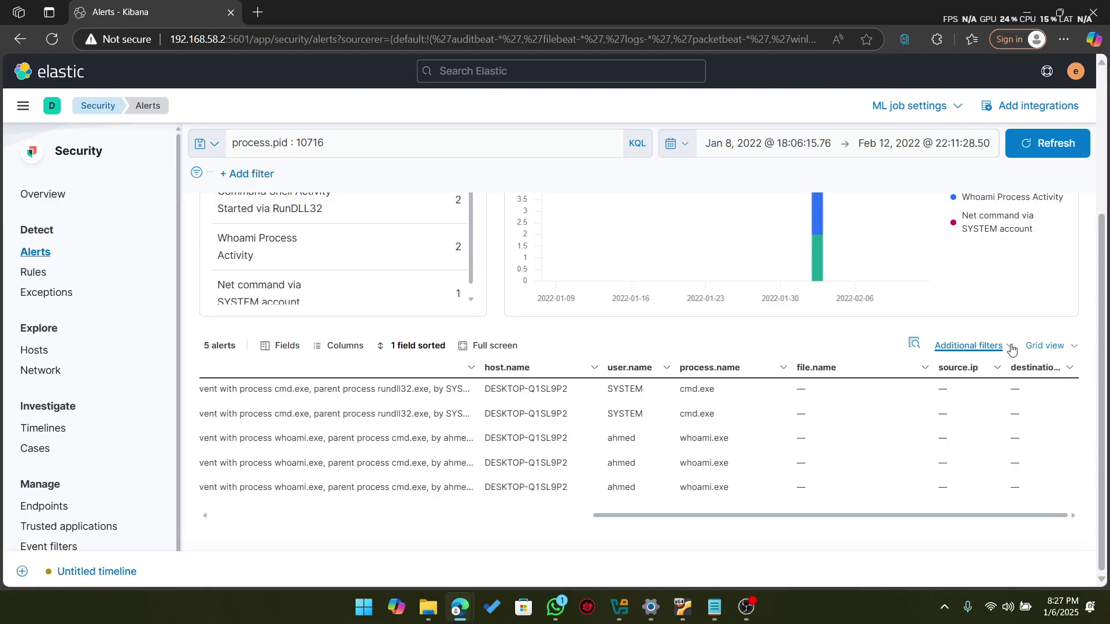
pyautogui.click(976, 323)
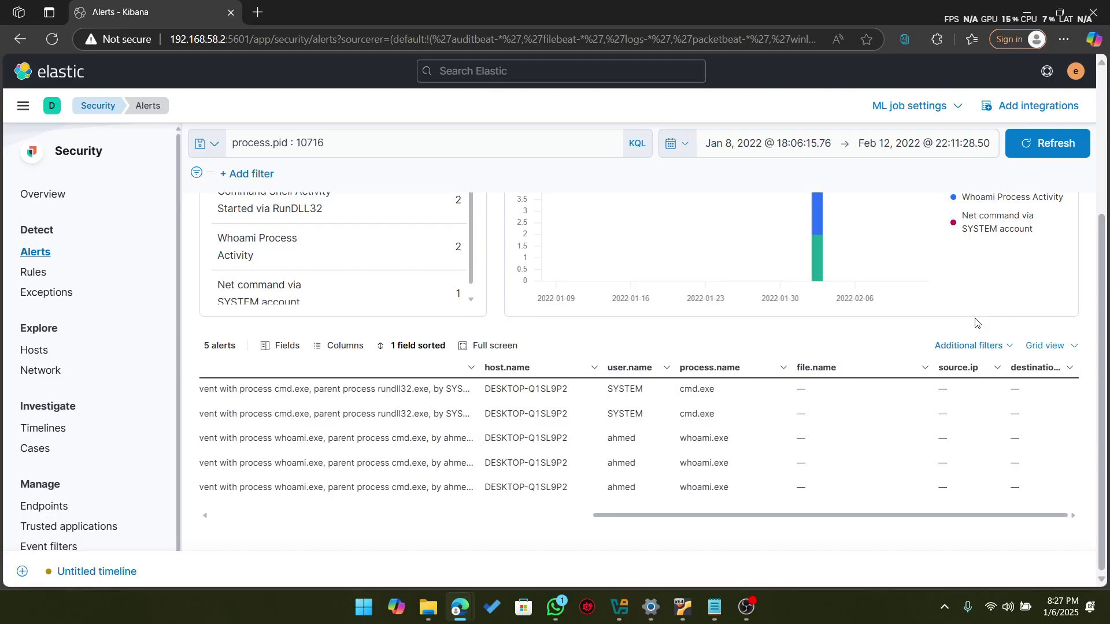
pyautogui.click(748, 609)
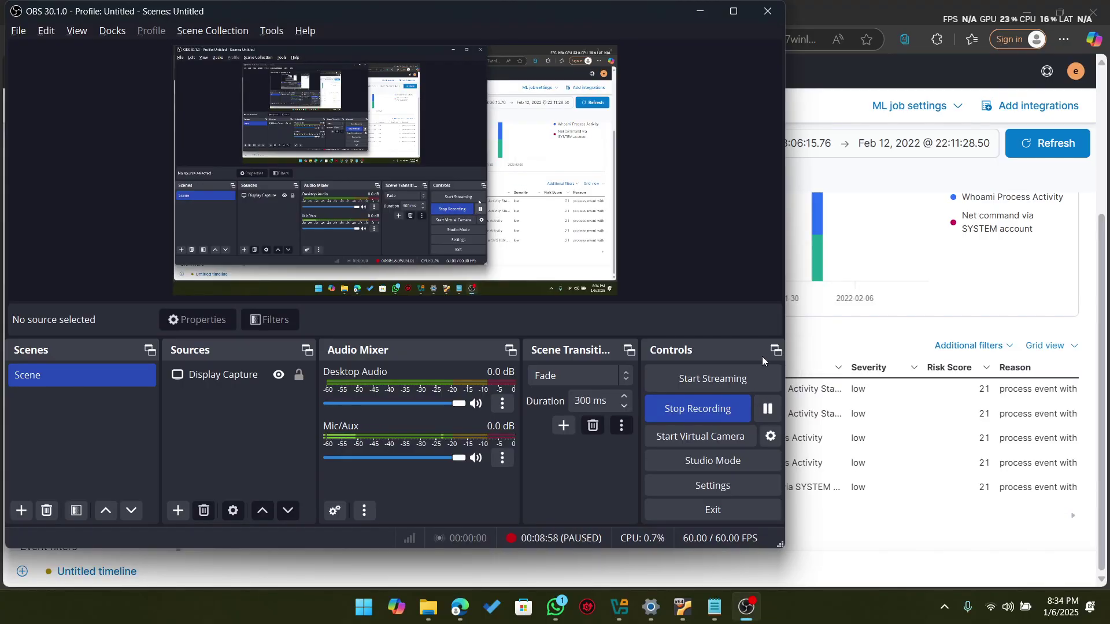
pyautogui.click(698, 12)
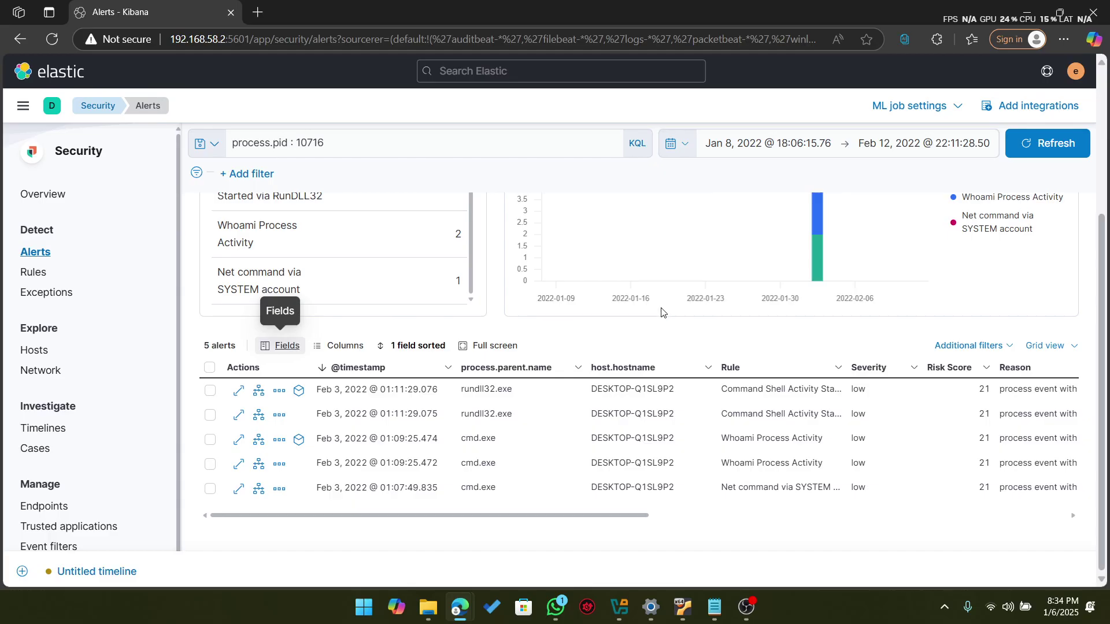
# Step: Find the parent.pid field and add process.parent.pid as a column in the alerts table
pyautogui.scroll(1, 670, 333)
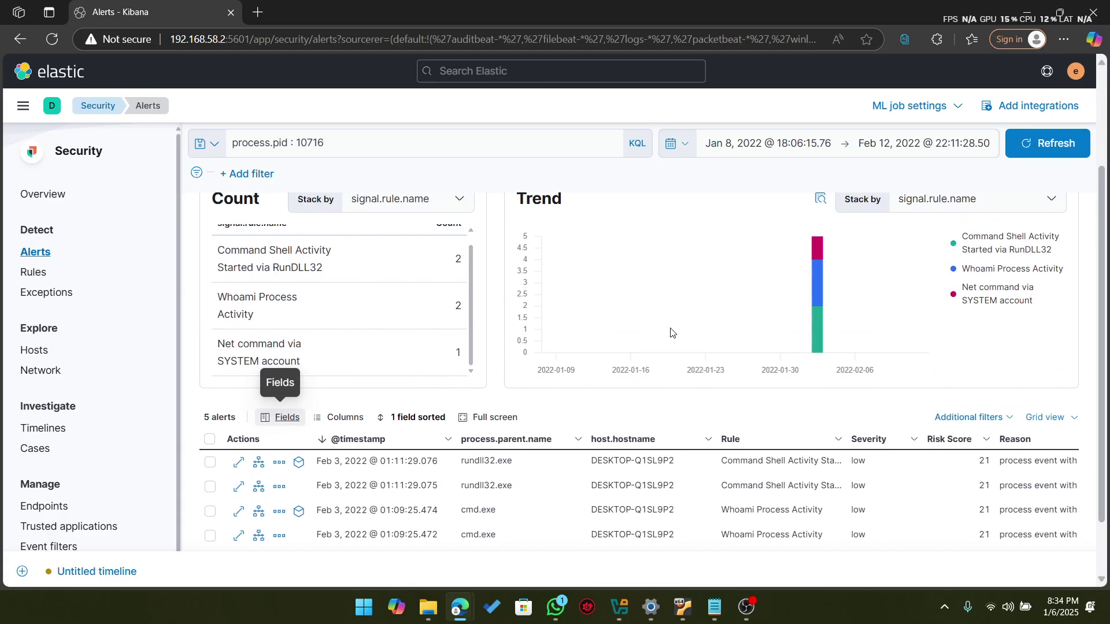
pyautogui.scroll(-1, 671, 333)
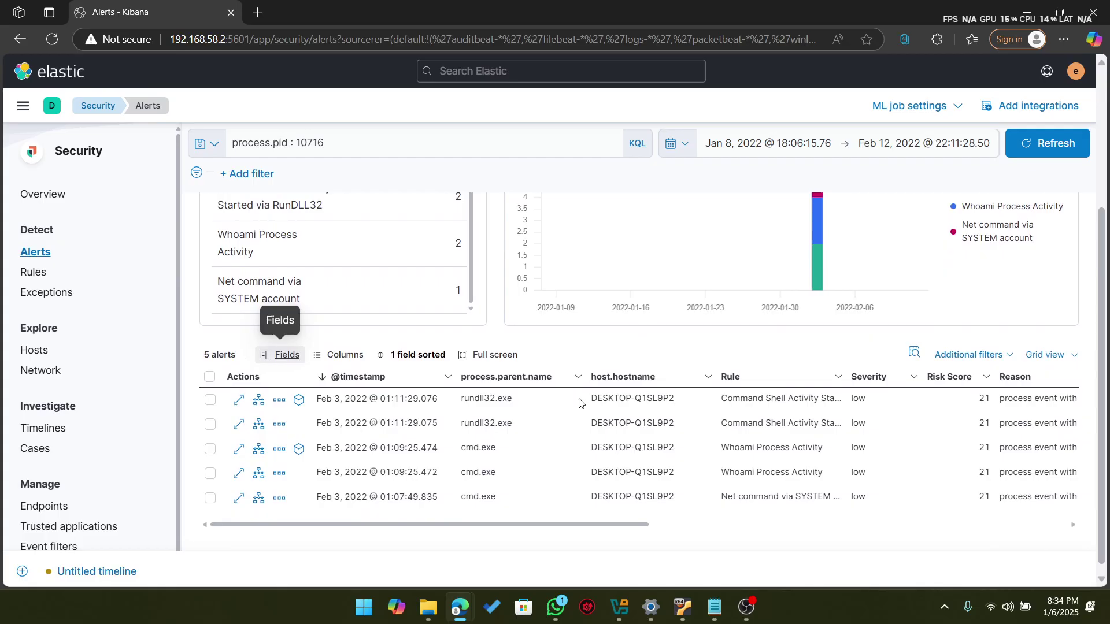
pyautogui.scroll(1, 494, 317)
pyautogui.scroll(1, 494, 314)
pyautogui.scroll(1, 494, 314)
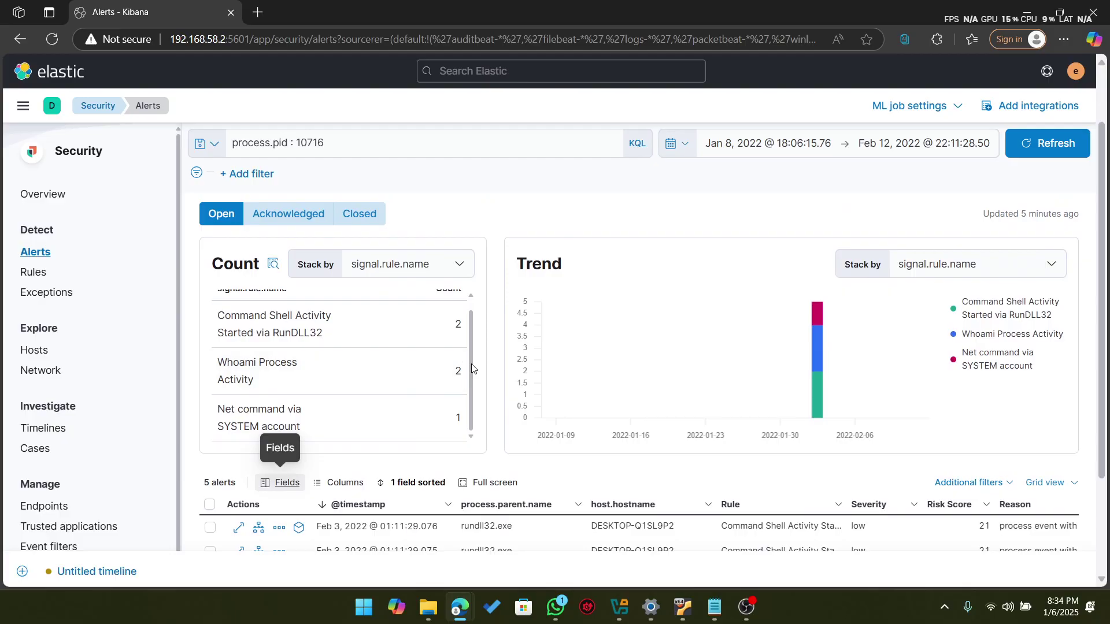
pyautogui.scroll(-2, 491, 375)
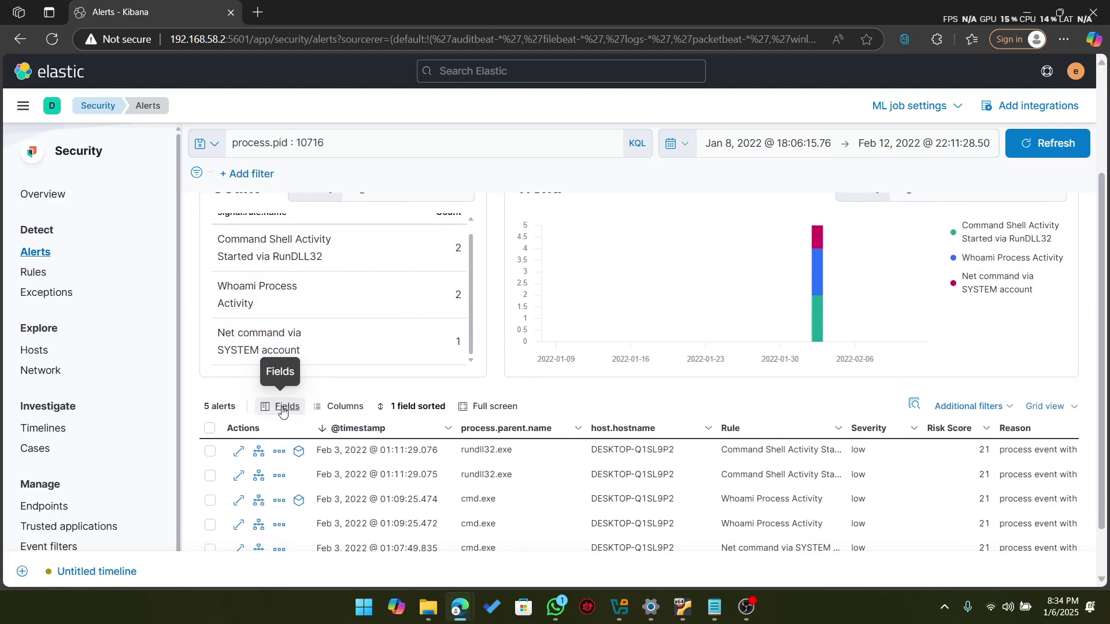
pyautogui.click(281, 409)
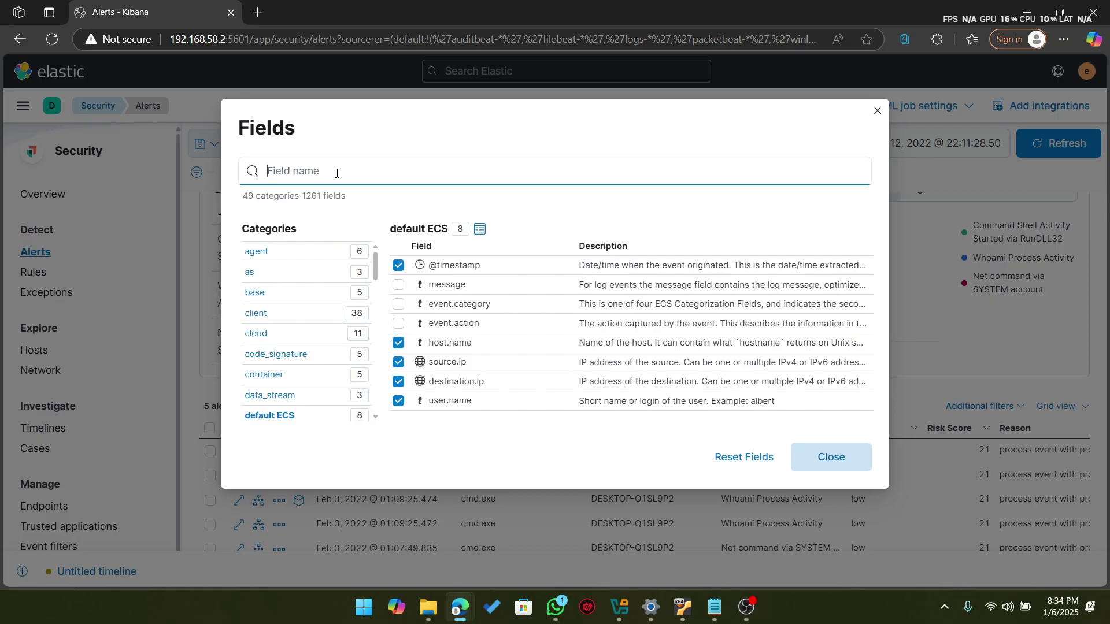
pyautogui.write('pa')
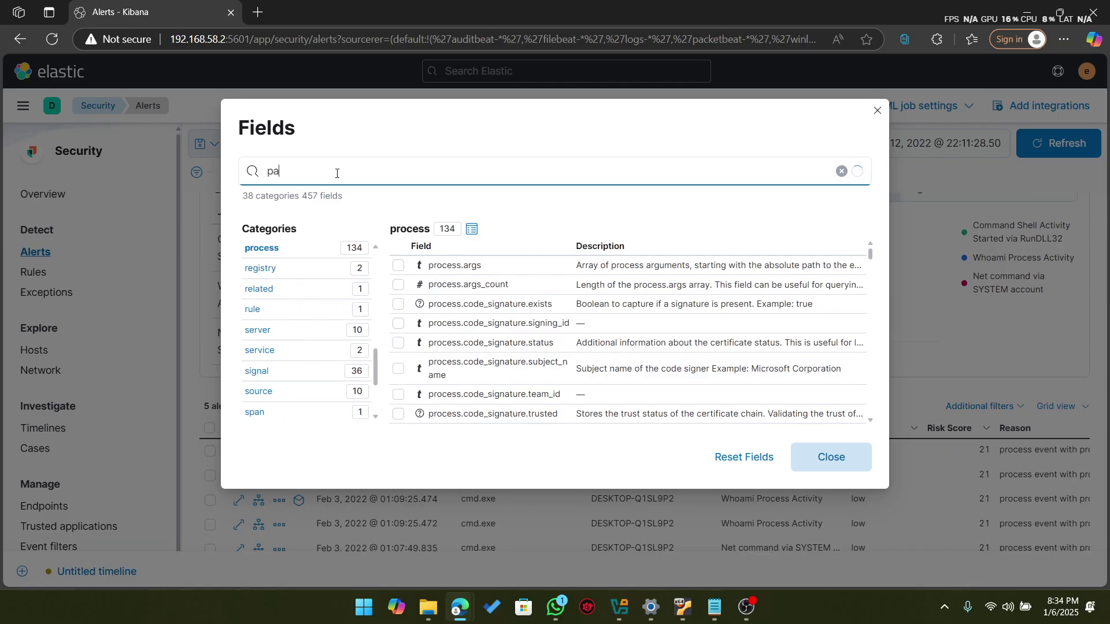
pyautogui.write('rent')
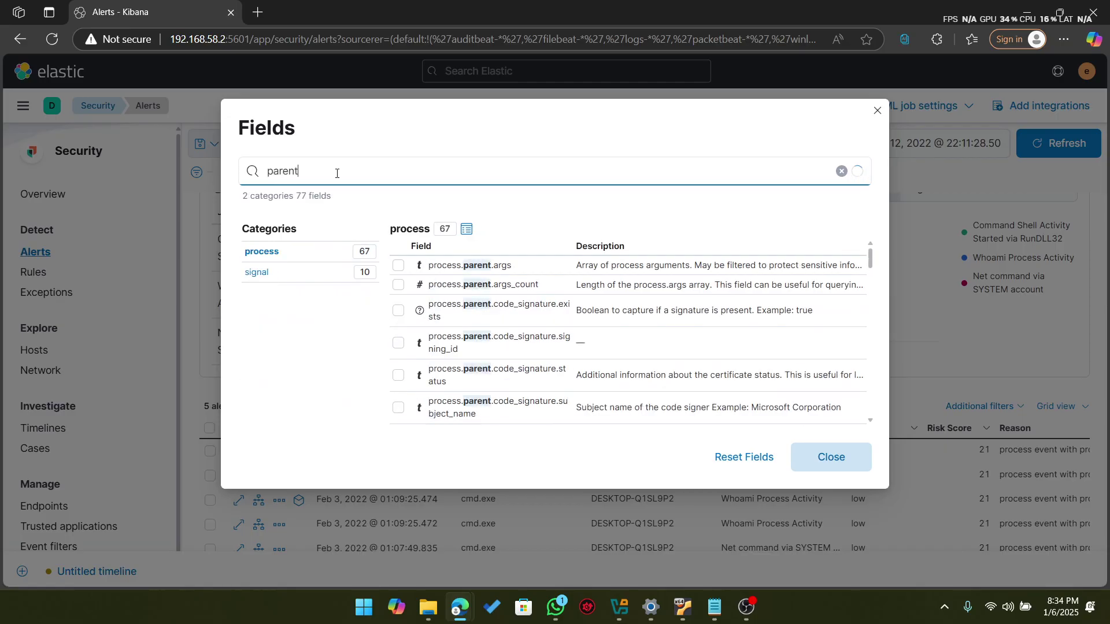
pyautogui.write('.pid')
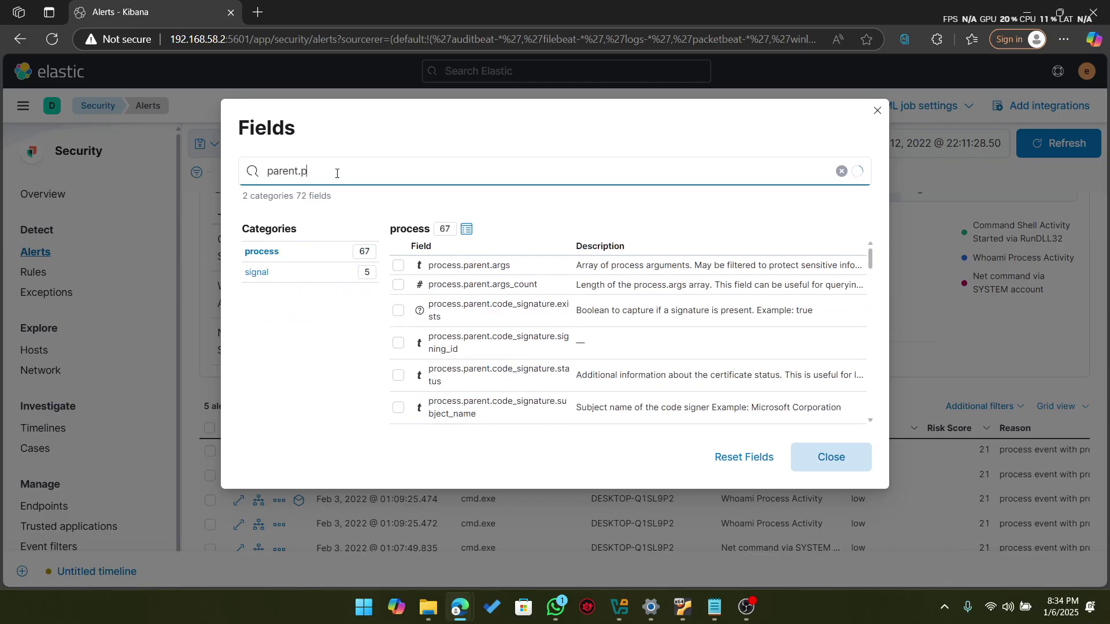
pyautogui.click(399, 266)
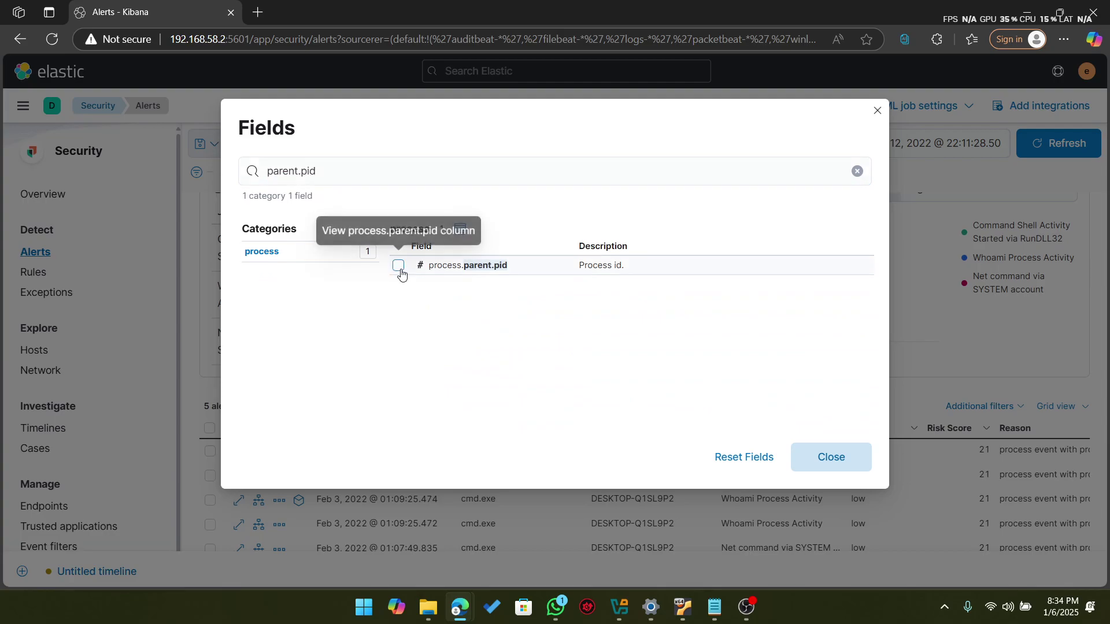
pyautogui.click(833, 456)
pyautogui.scroll(-1, 622, 351)
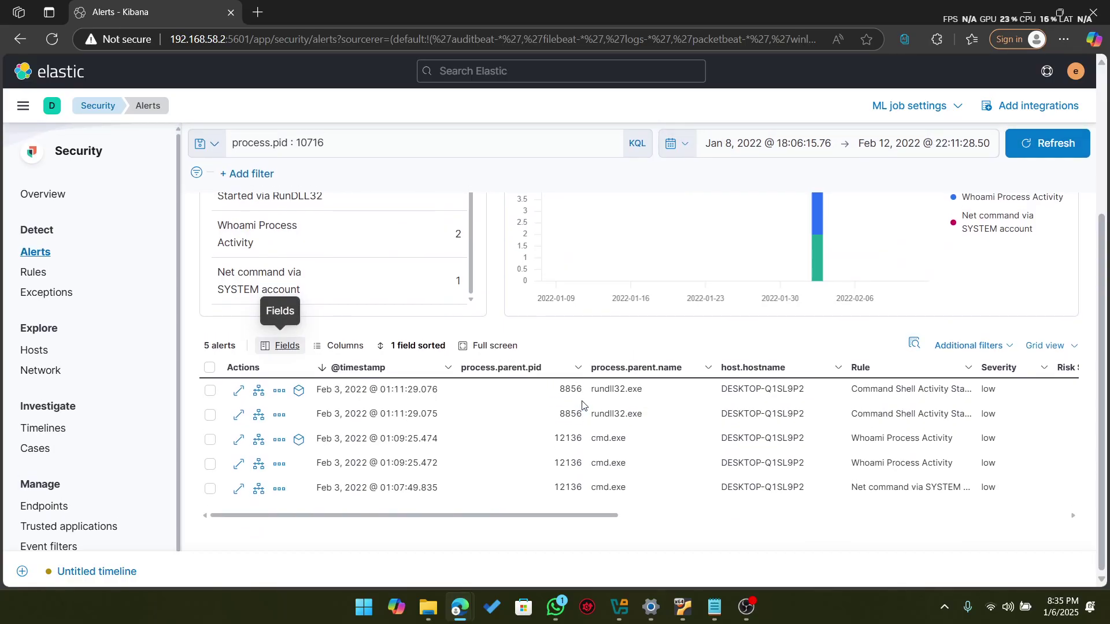
# Step: Analyze the Feb 3, 2022 @ 01:11:29.076 command shell alert in the process analyzer and show the details of its cmd.exe node
pyautogui.hscroll(3, 619, 400)
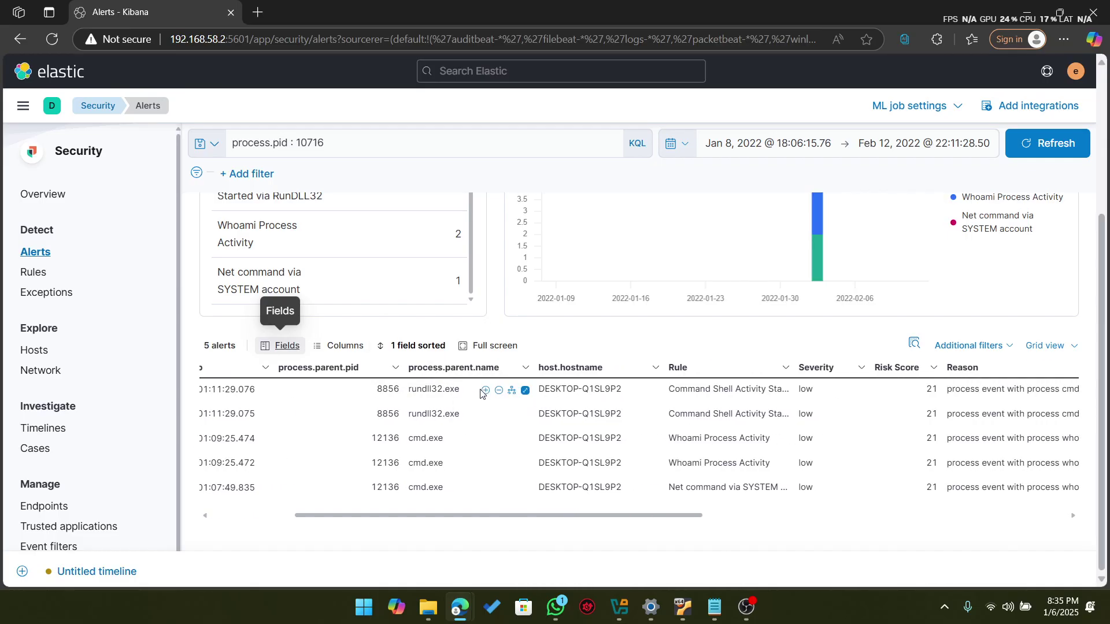
pyautogui.hscroll(2, 615, 403)
pyautogui.hscroll(-6, 616, 404)
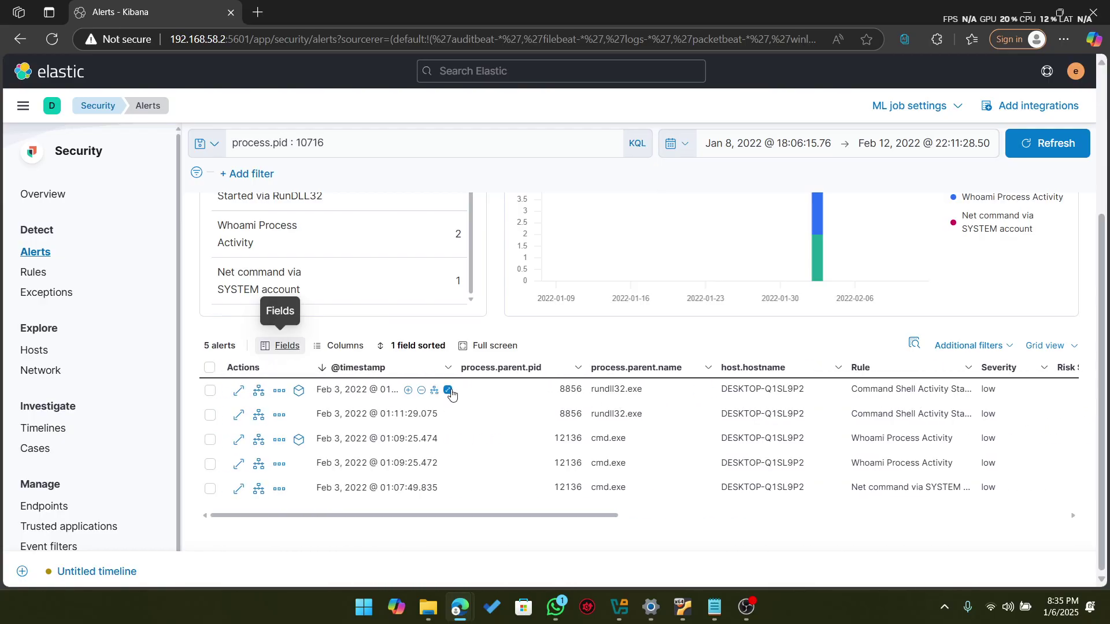
pyautogui.click(298, 392)
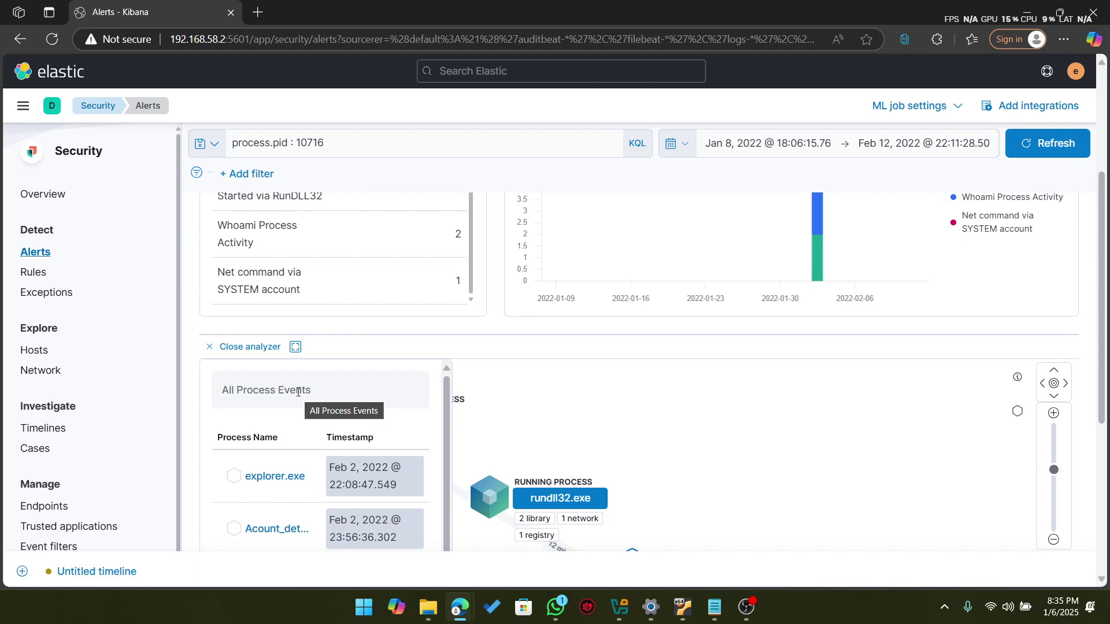
pyautogui.scroll(-3, 610, 400)
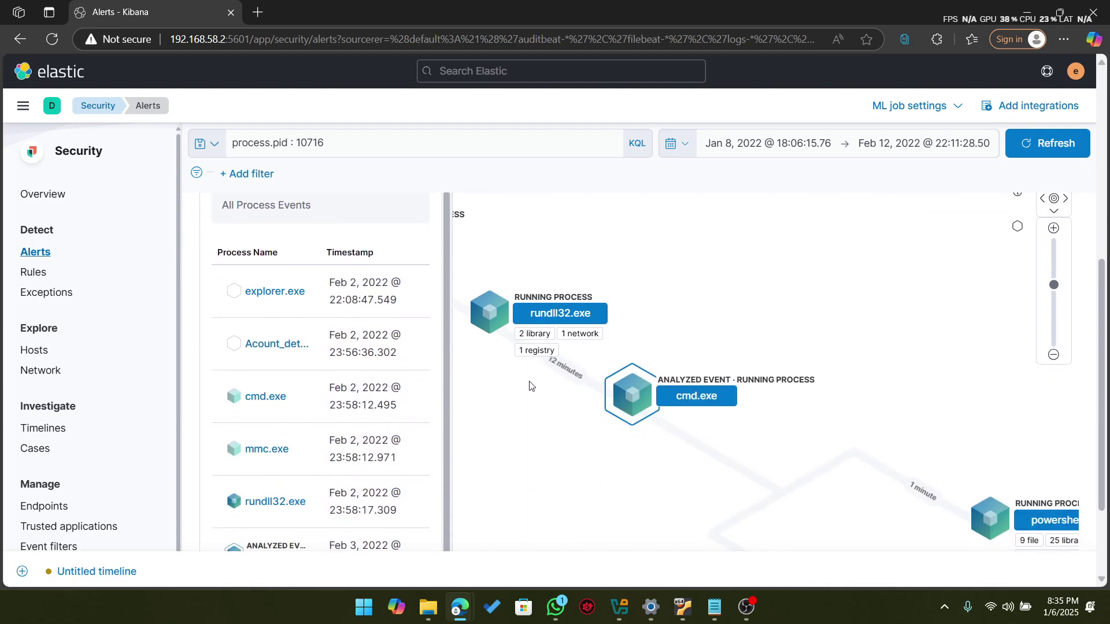
pyautogui.click(635, 396)
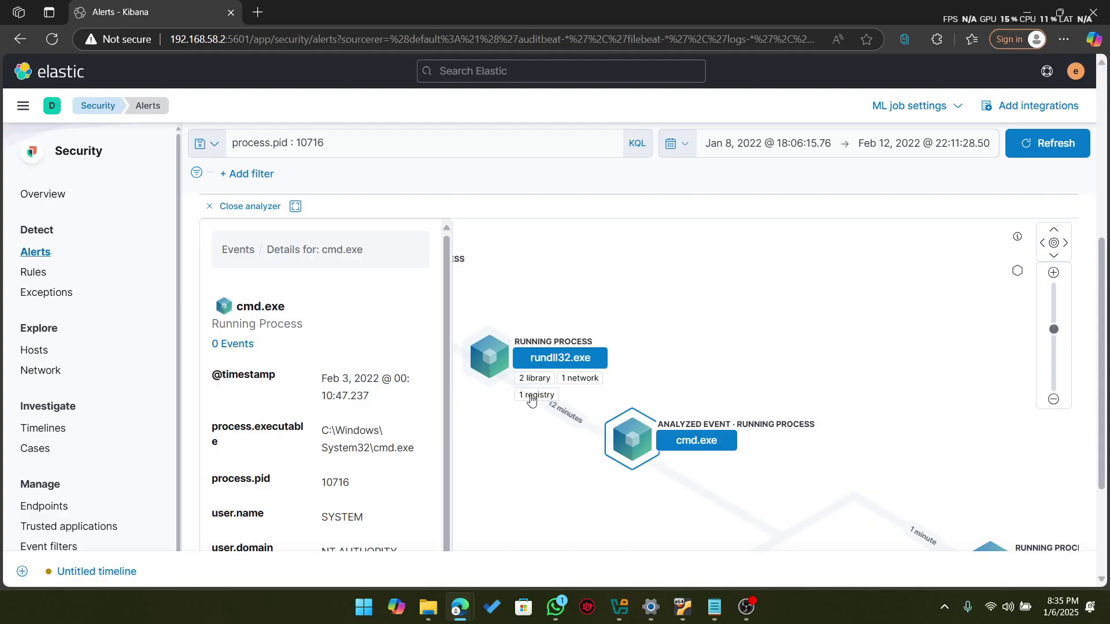
# Step: Open the registry access event of the parent process rundll32.exe and copy its full registry path
pyautogui.click(531, 397)
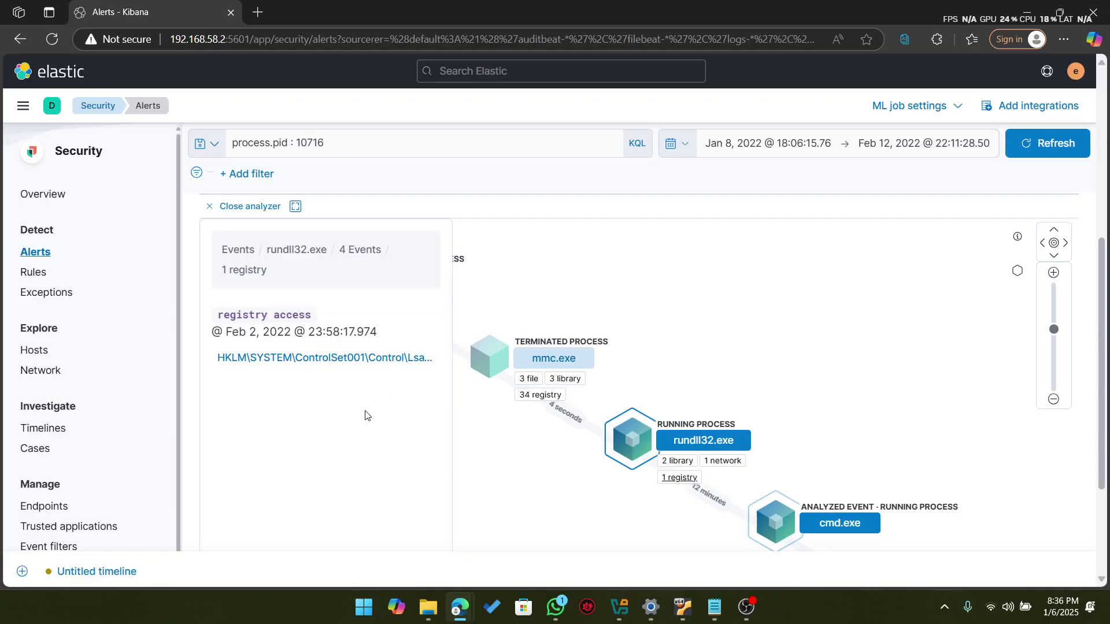
pyautogui.click(306, 369)
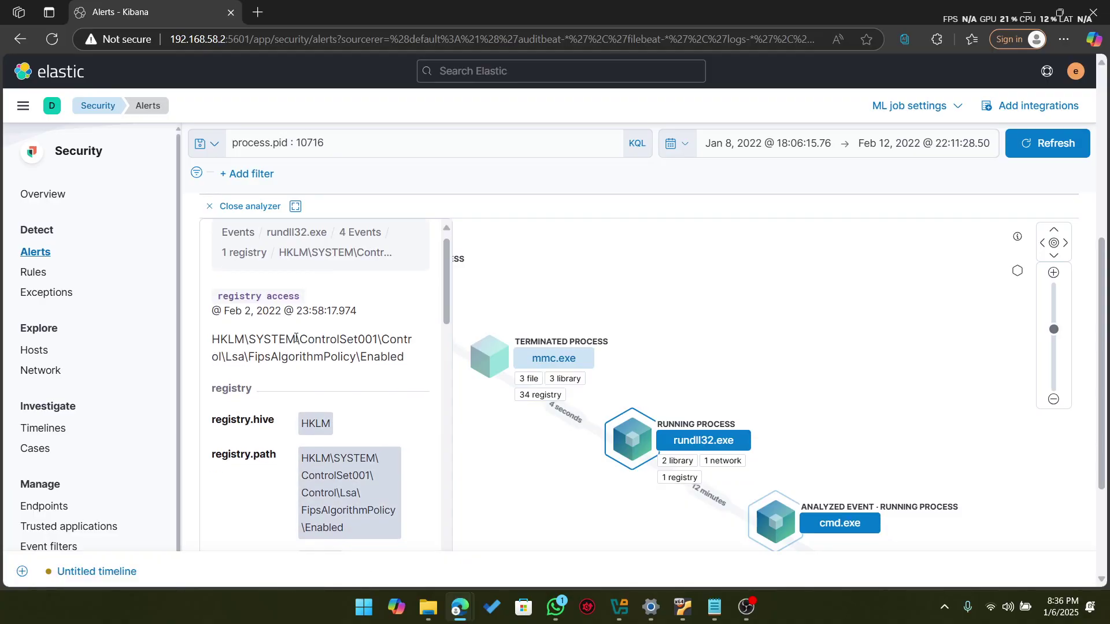
pyautogui.moveTo(213, 339); pyautogui.dragTo(408, 361)
pyautogui.click(427, 311)
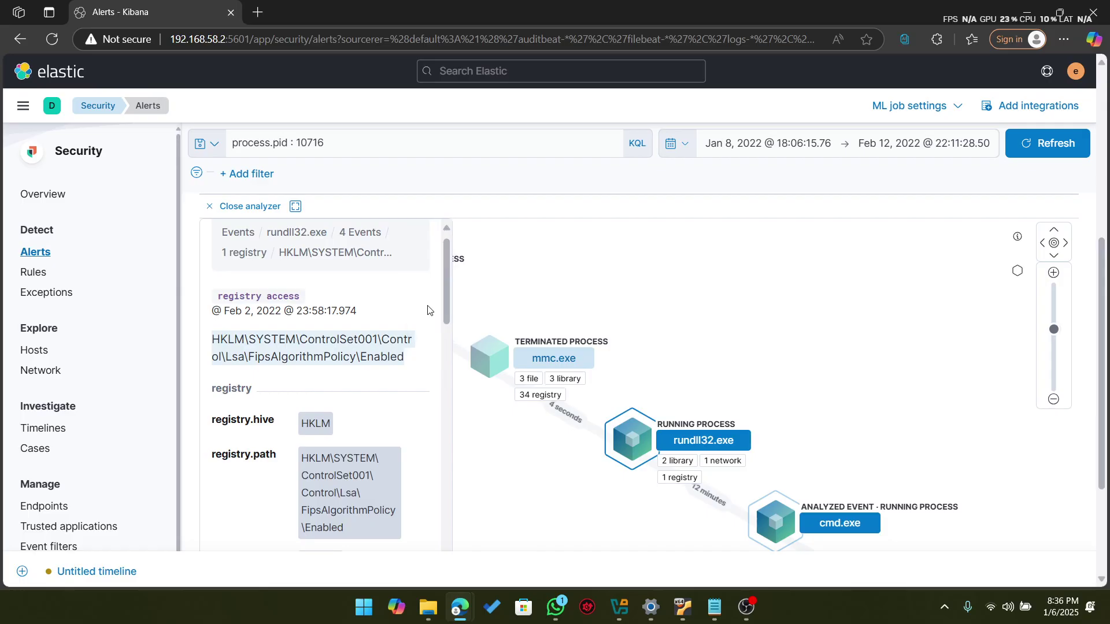
# Step: Switch to CyberAcademy and submit HKLM\SYSTEM\ControlSet001\Control\Lsa\FipsAlgorithmPolicy\Enabled as the flag for challenge Q.08
pyautogui.hotkey('alt', 'Tab')
pyautogui.hotkey('alt', 'Tab')
pyautogui.press('Tab')
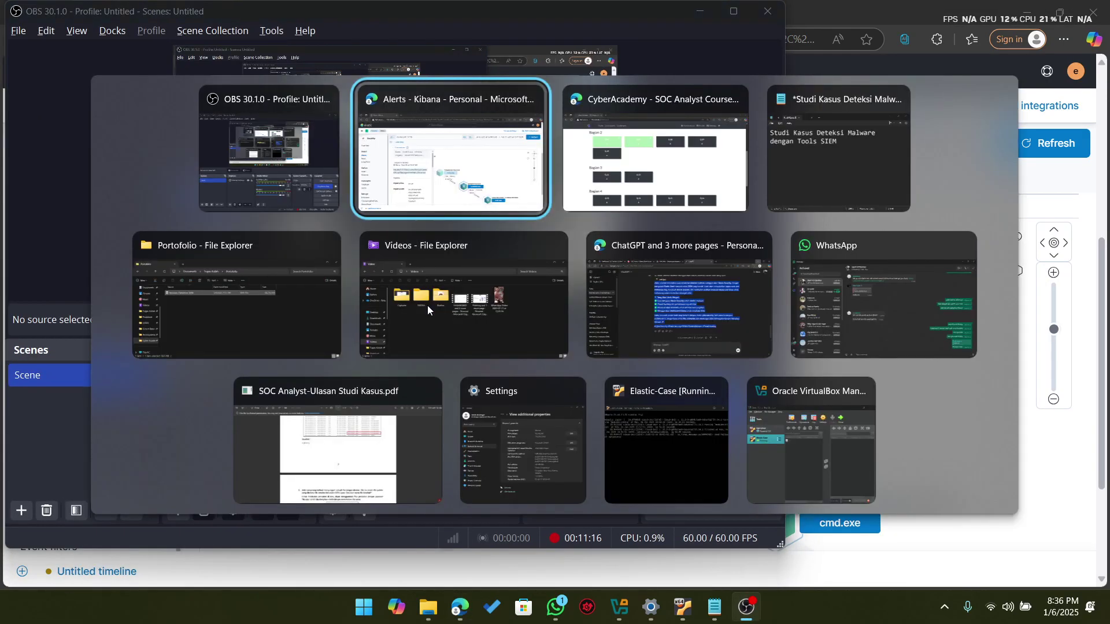
pyautogui.click(643, 190)
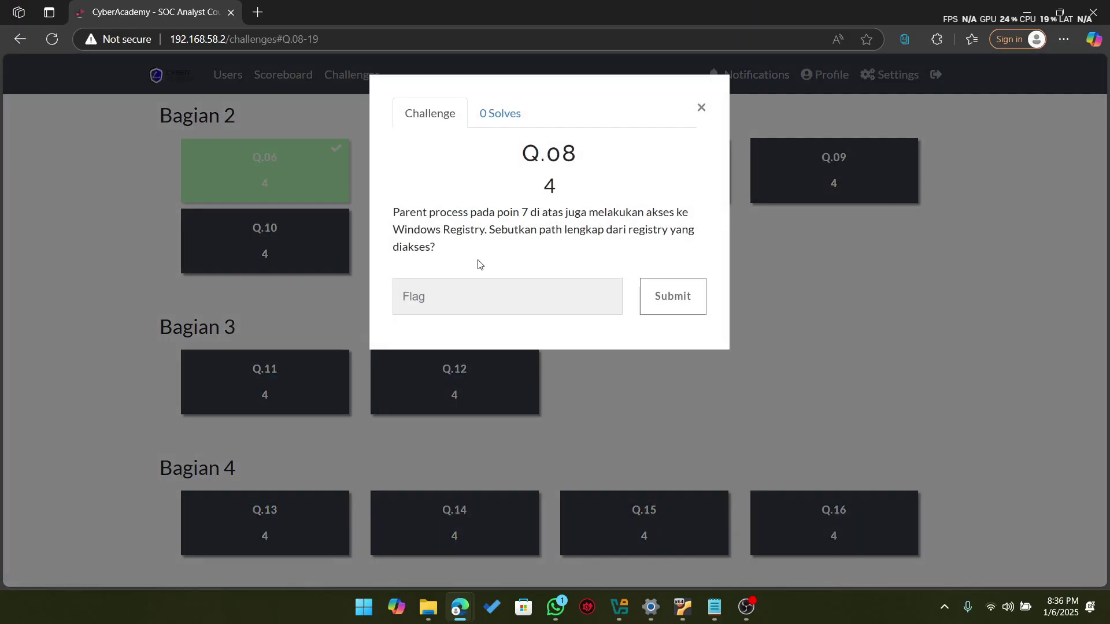
pyautogui.click(459, 289)
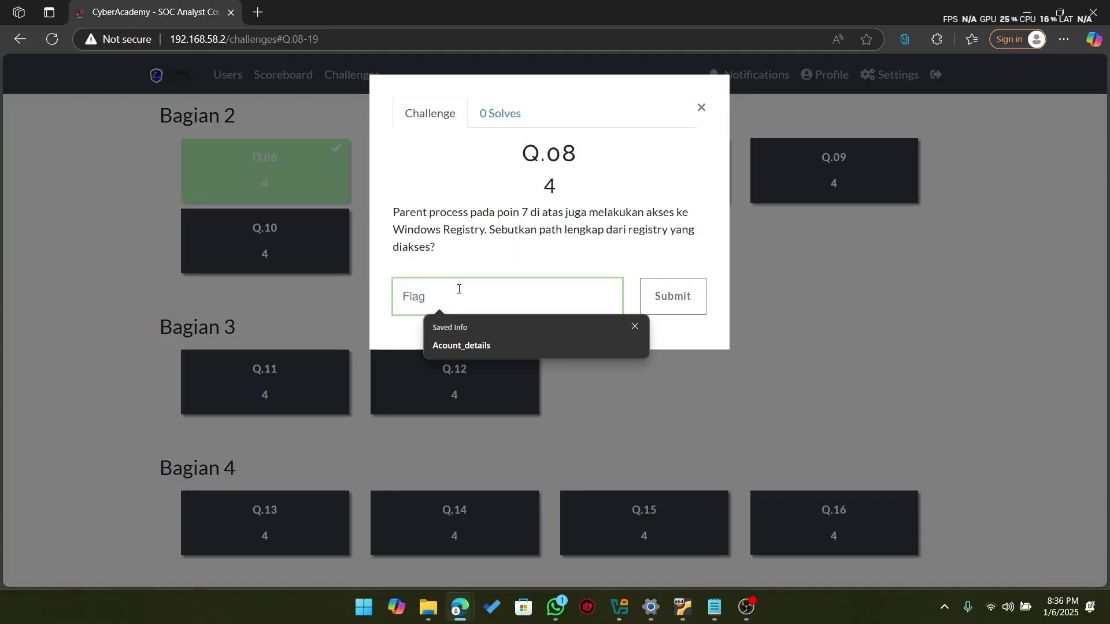
pyautogui.hotkey('ctrl', 'v')
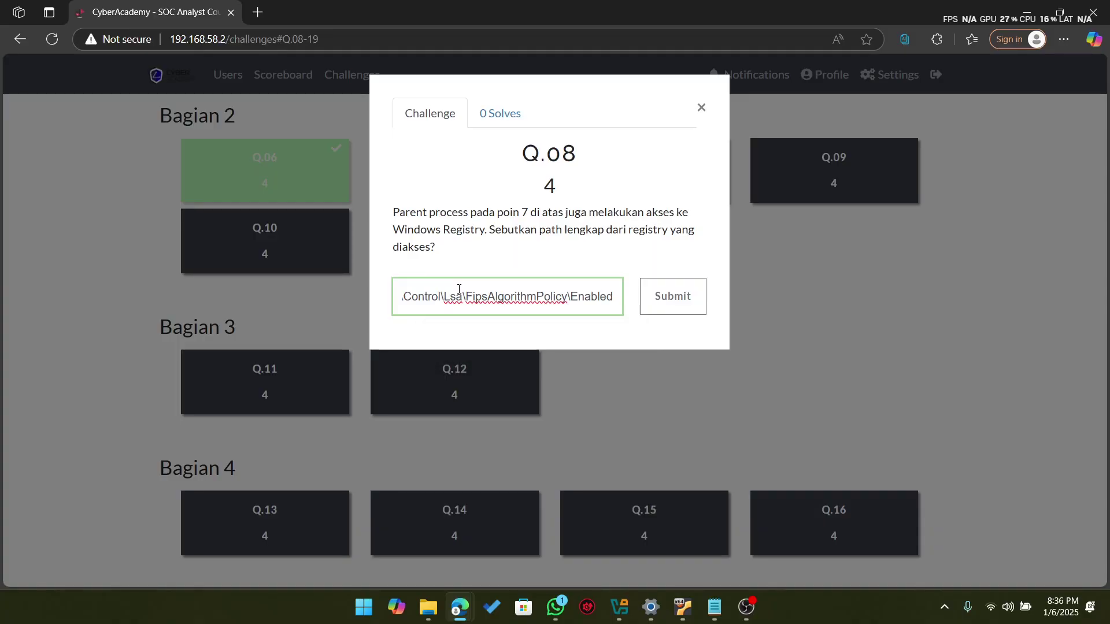
pyautogui.click(686, 297)
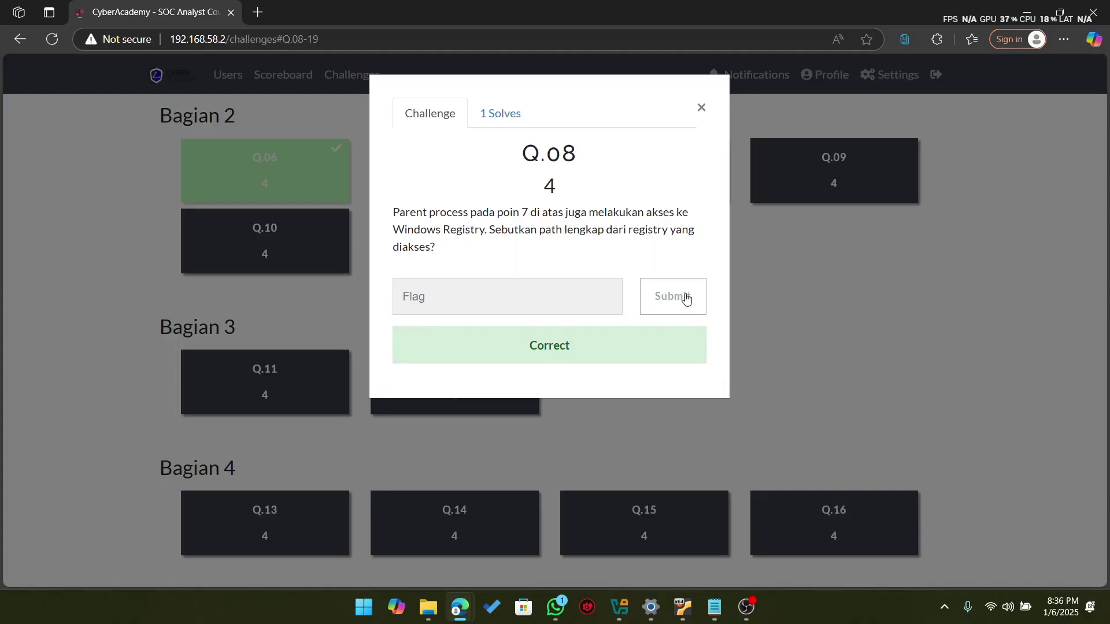
# Step: Read the Q.09 challenge question, close it and switch back to the Kibana alerts window
pyautogui.click(849, 275)
pyautogui.click(833, 194)
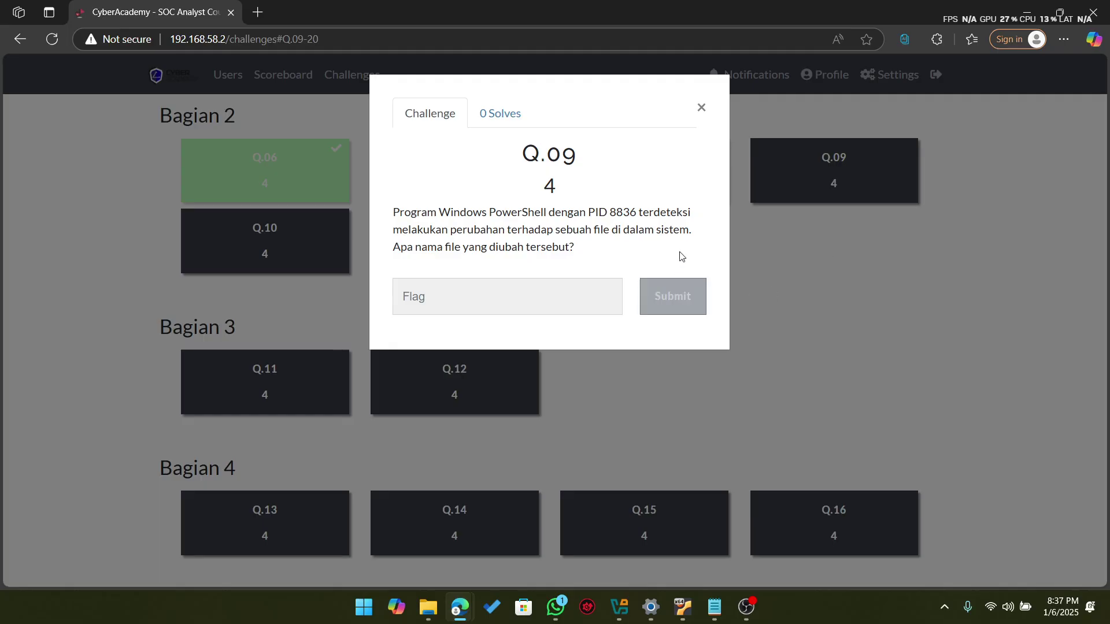
pyautogui.click(701, 108)
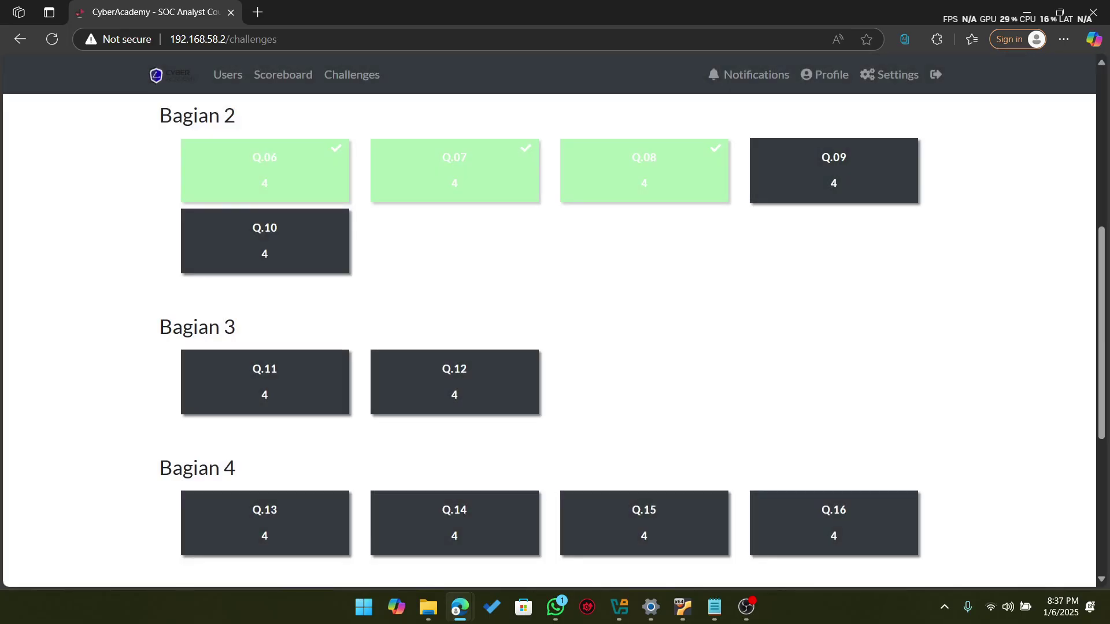
pyautogui.moveTo(463, 617)
pyautogui.click(462, 535)
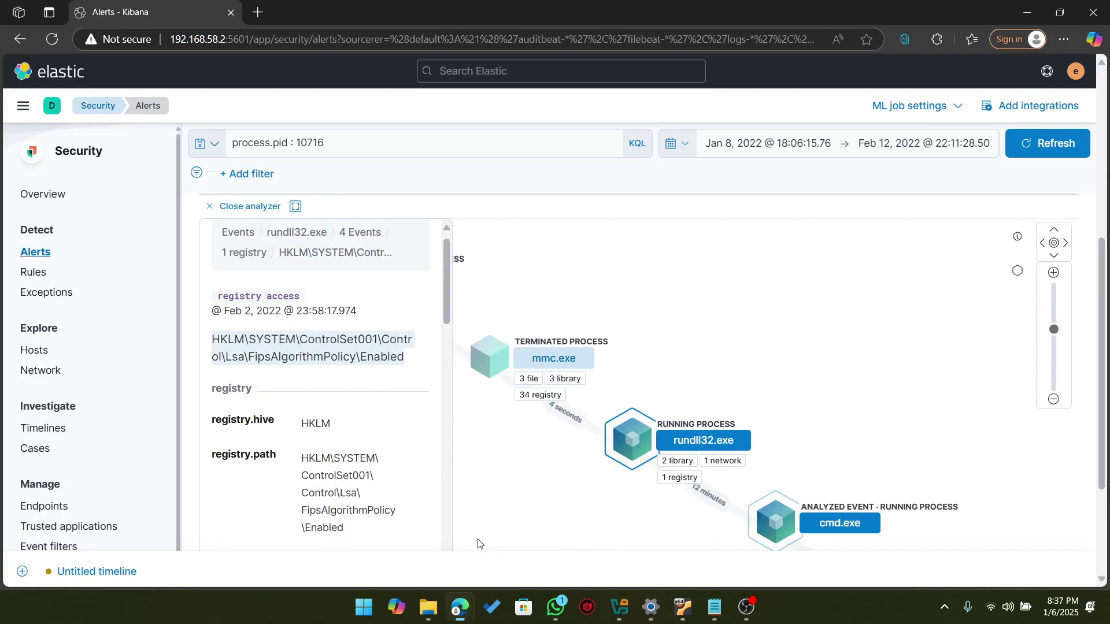
# Step: Close the process analyzer on the alerts page and open Discover
pyautogui.scroll(1, 383, 211)
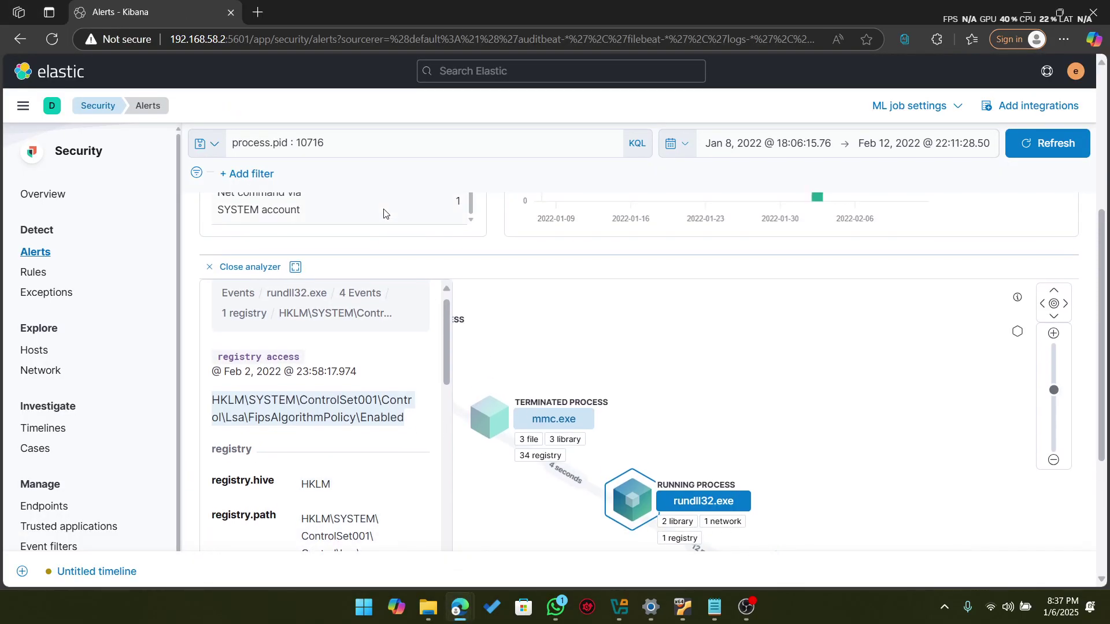
pyautogui.click(215, 267)
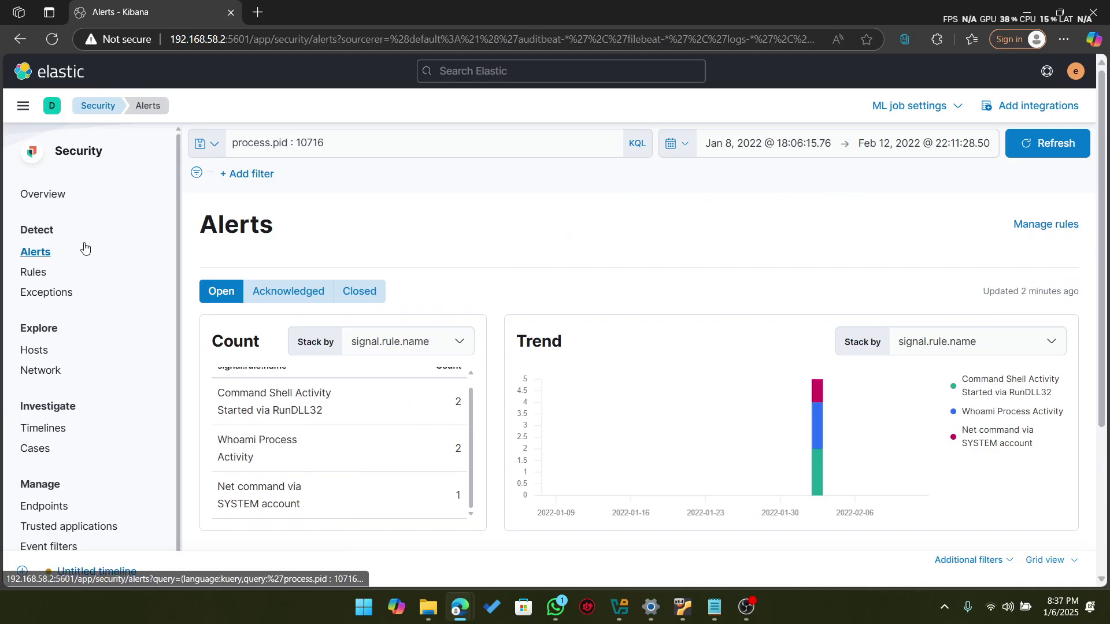
pyautogui.click(23, 105)
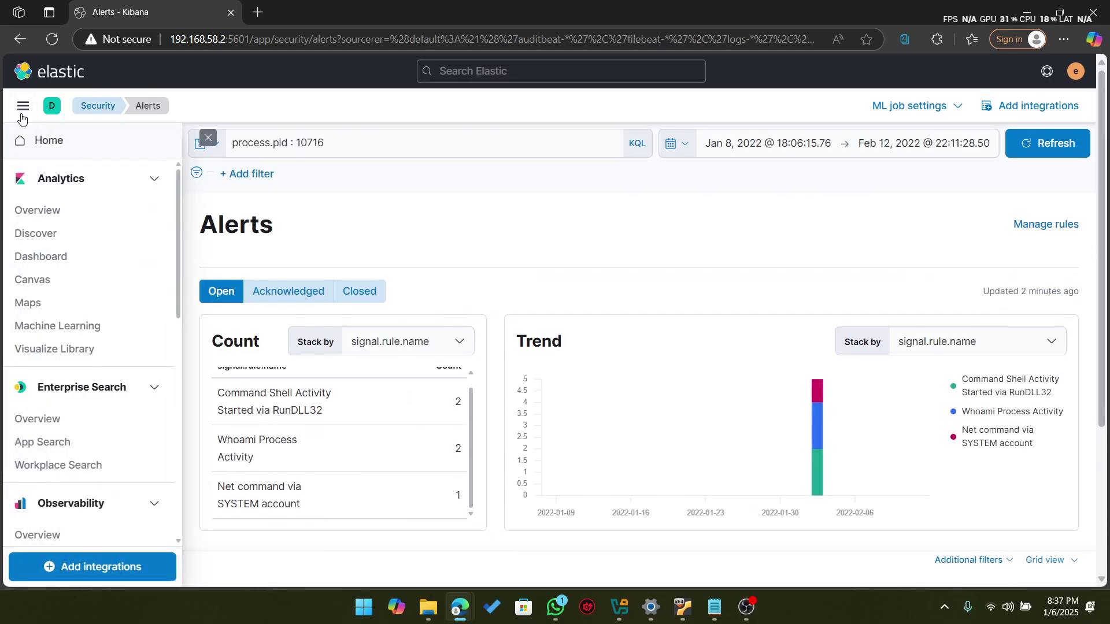
pyautogui.scroll(-1, 44, 249)
pyautogui.scroll(1, 45, 253)
pyautogui.click(41, 233)
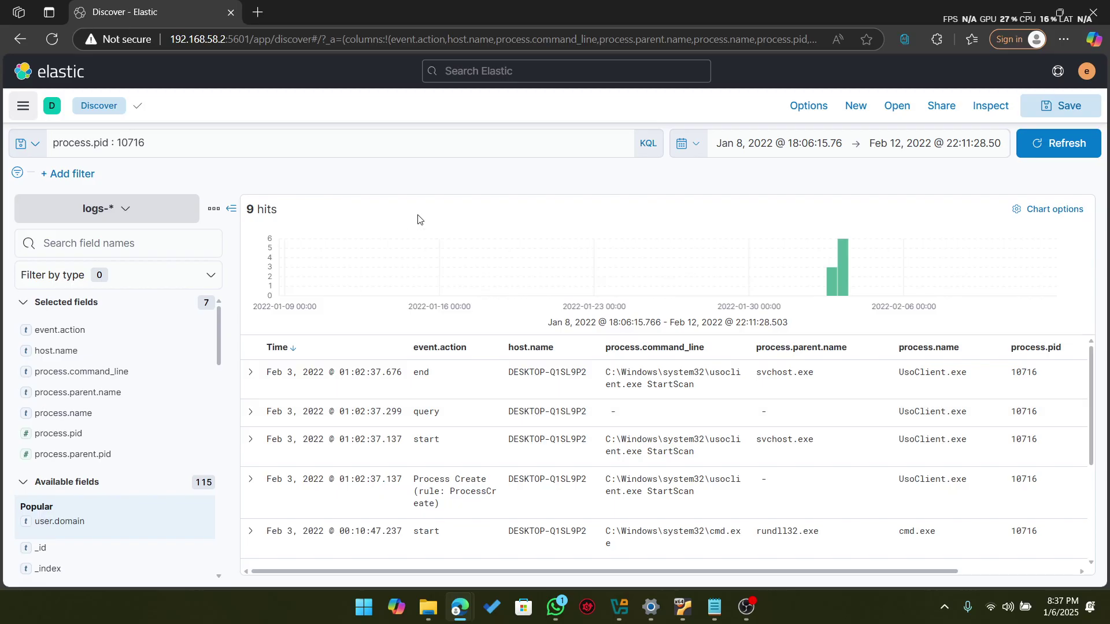
# Step: Replace the Discover search query with process.name: powershell.exe
pyautogui.click(429, 134)
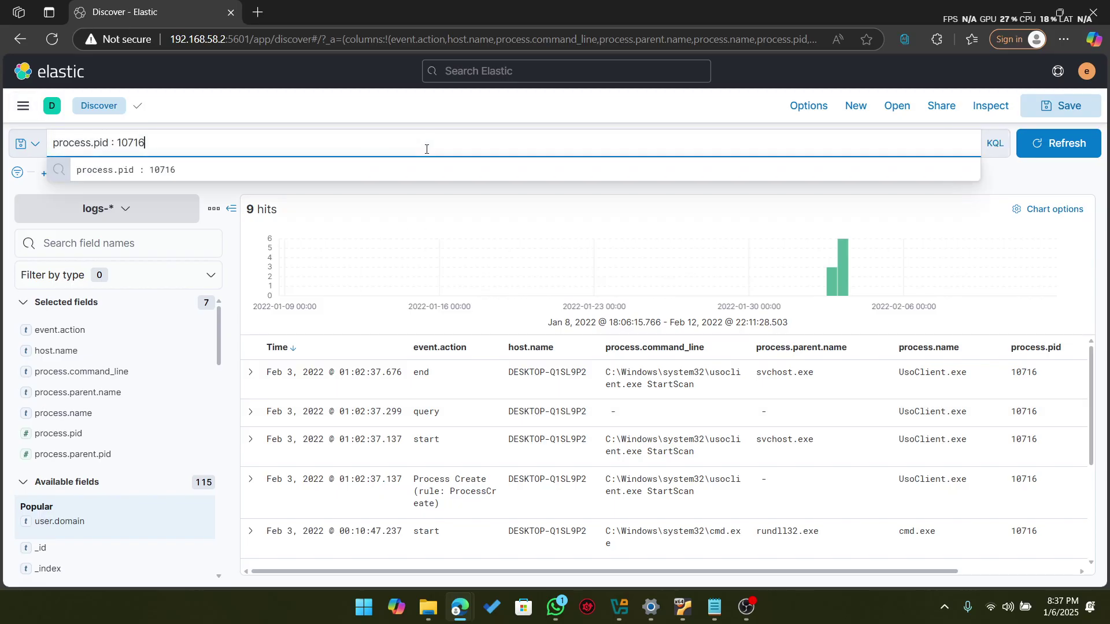
pyautogui.press('BackSpace')
pyautogui.press('BackSpace')
pyautogui.press('BackSpace')
pyautogui.press('BackSpace')
pyautogui.press('BackSpace')
pyautogui.press('BackSpace')
pyautogui.press('BackSpace')
pyautogui.press('BackSpace')
pyautogui.press('BackSpace')
pyautogui.press('BackSpace')
pyautogui.press('BackSpace')
pyautogui.press('BackSpace')
pyautogui.press('BackSpace')
pyautogui.press('BackSpace')
pyautogui.press('BackSpace')
pyautogui.press('BackSpace')
pyautogui.press('BackSpace')
pyautogui.press('BackSpace')
pyautogui.press('BackSpace')
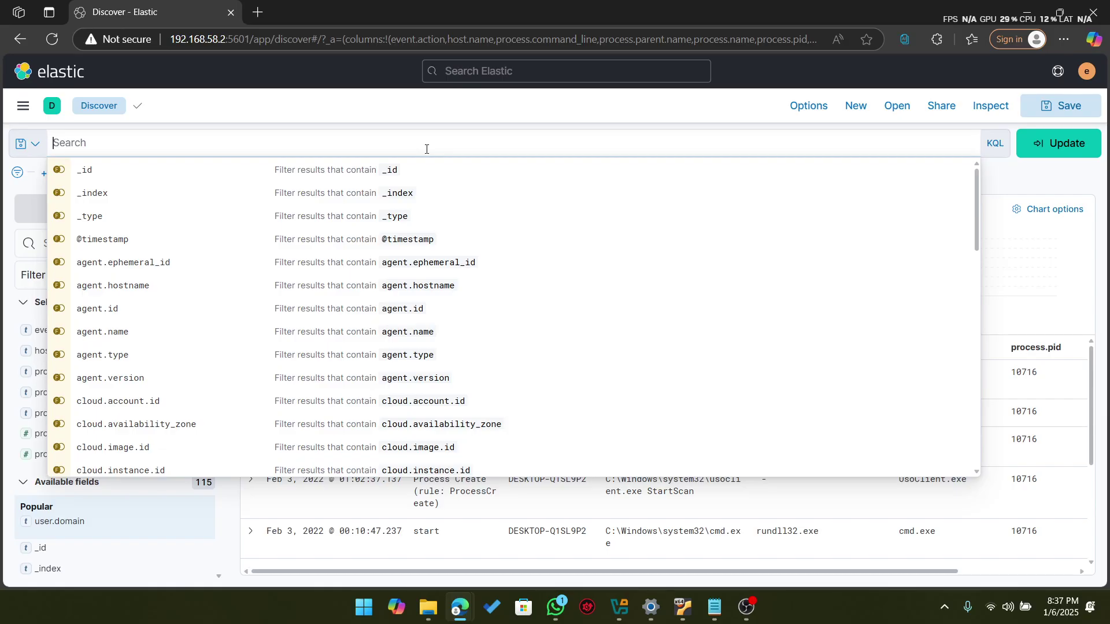
pyautogui.write('pro')
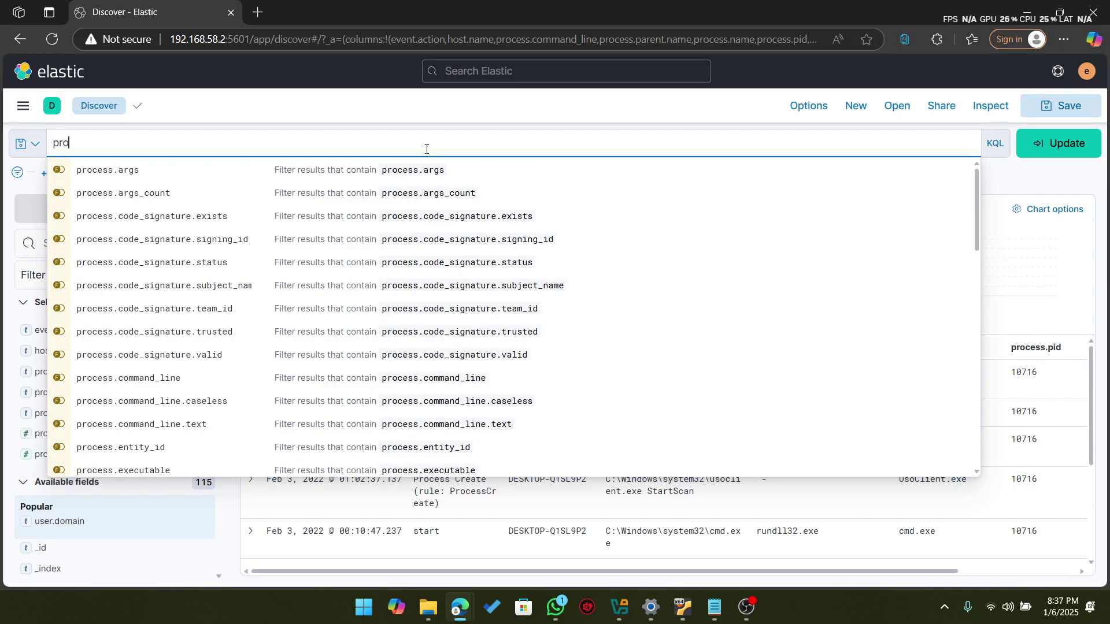
pyautogui.write('cess.n')
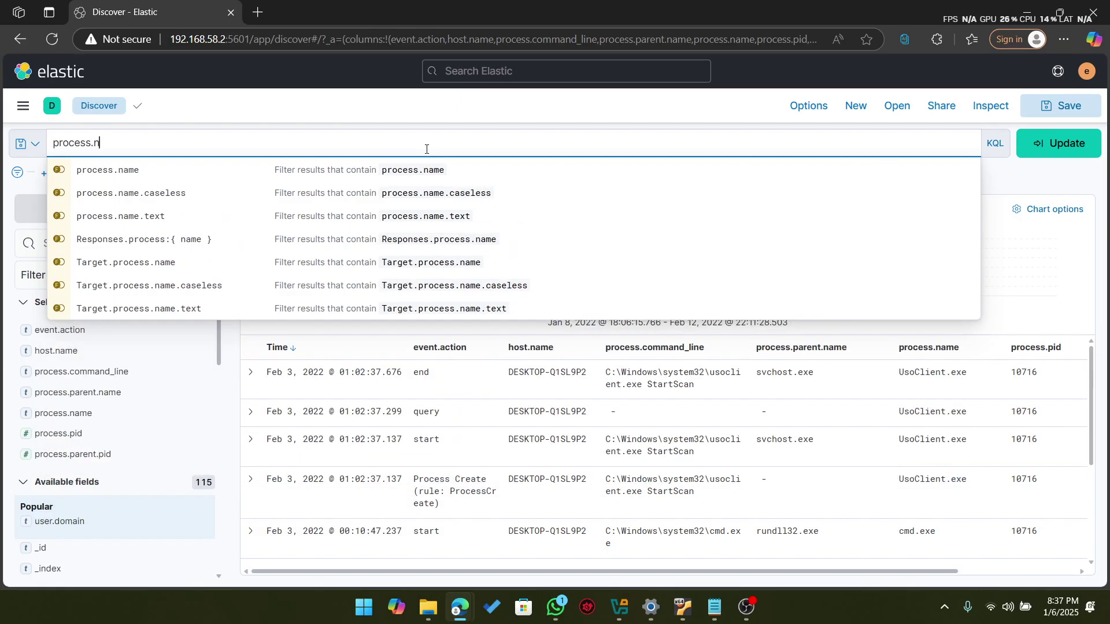
pyautogui.write('ame')
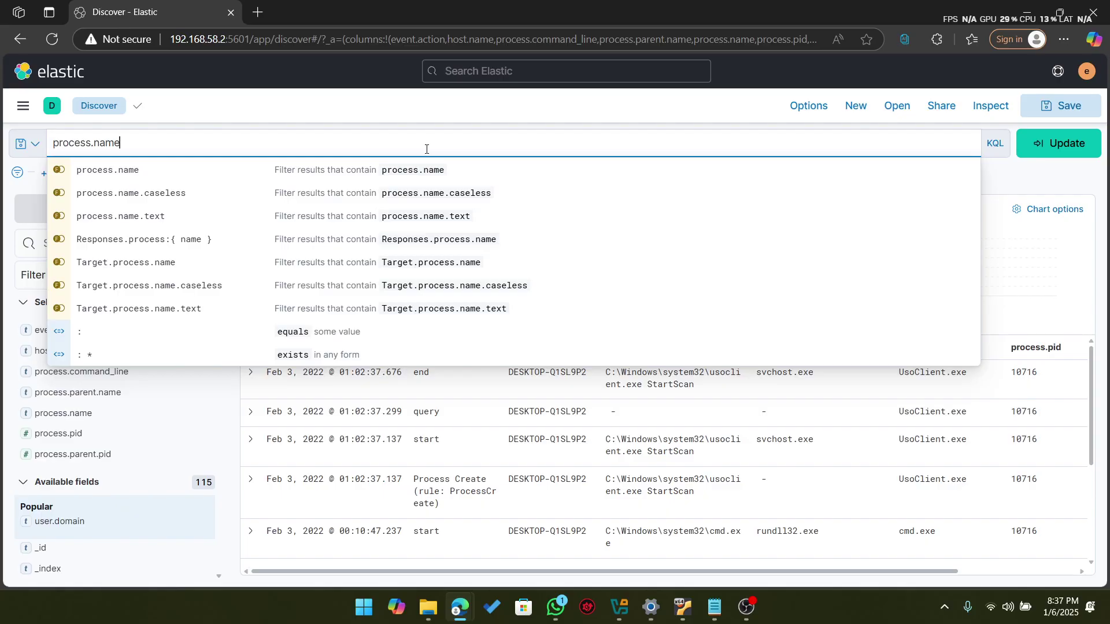
pyautogui.write(':')
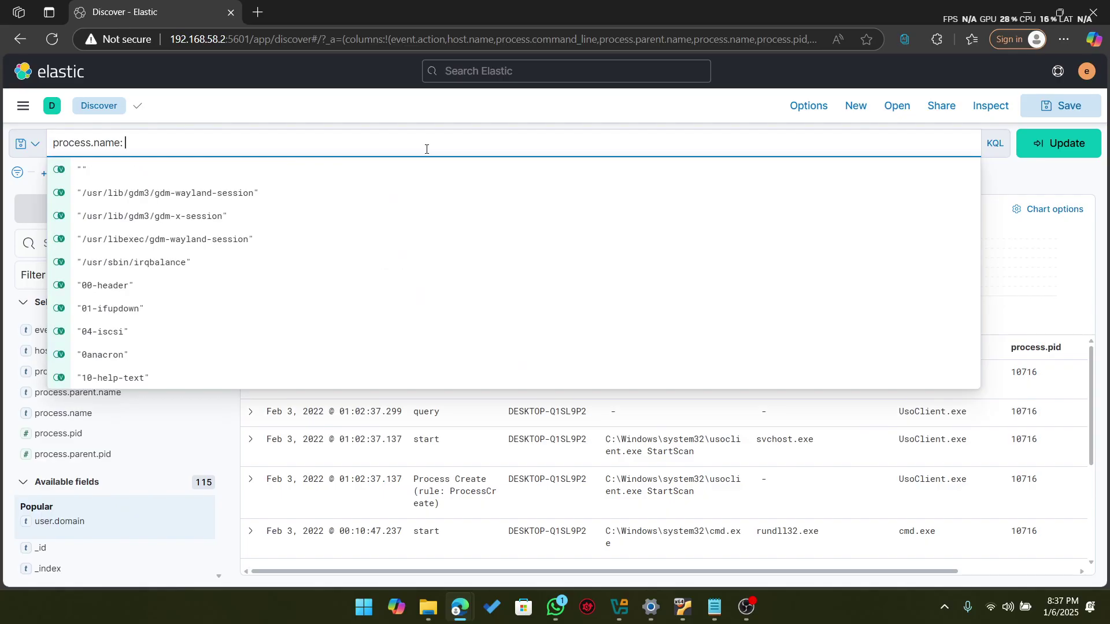
pyautogui.write(' powershell.exe')
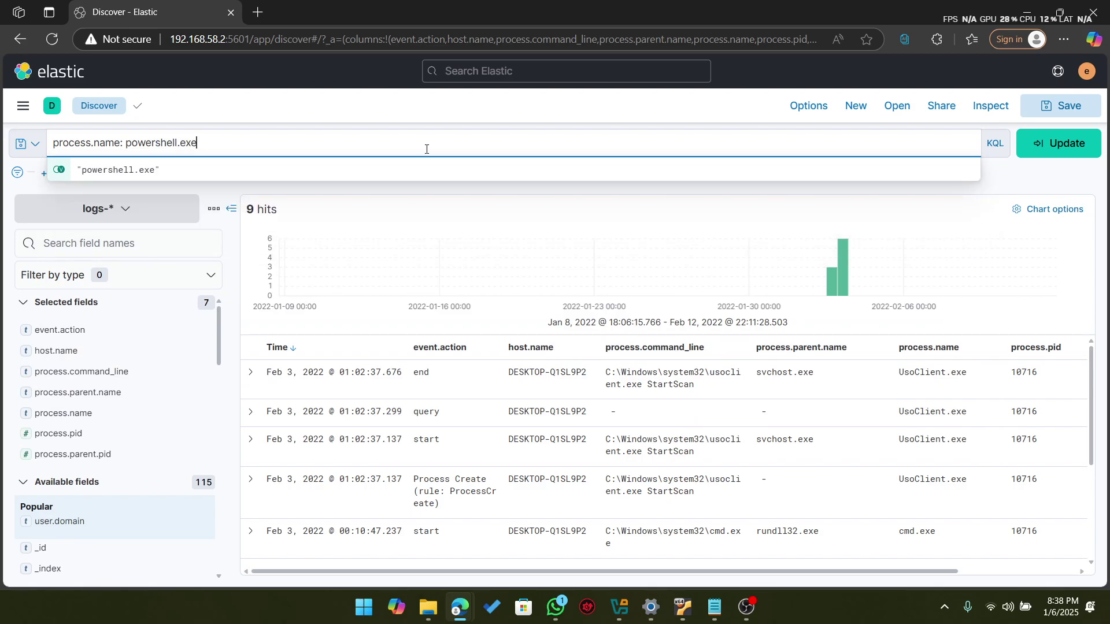
# Step: Extend the query with the condition and process.pid: 8836, and run the search
pyautogui.write(' and ')
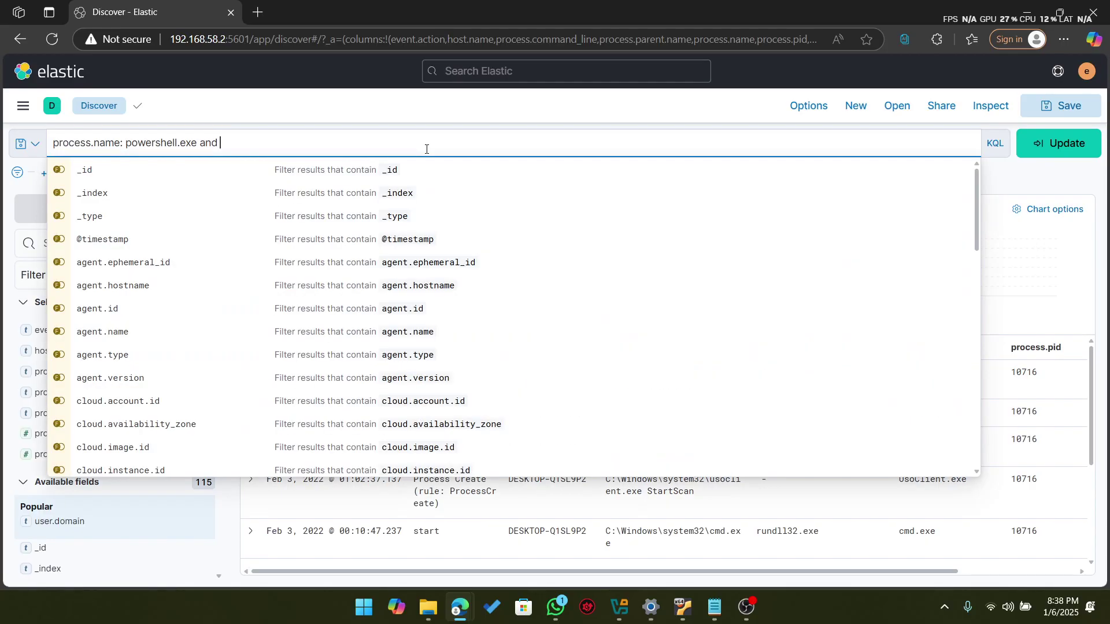
pyautogui.write('proe')
pyautogui.press('BackSpace')
pyautogui.write('cess')
pyautogui.write('.[id')
pyautogui.press('BackSpace')
pyautogui.press('BackSpace')
pyautogui.press('BackSpace')
pyautogui.press('BackSpace')
pyautogui.write('pi')
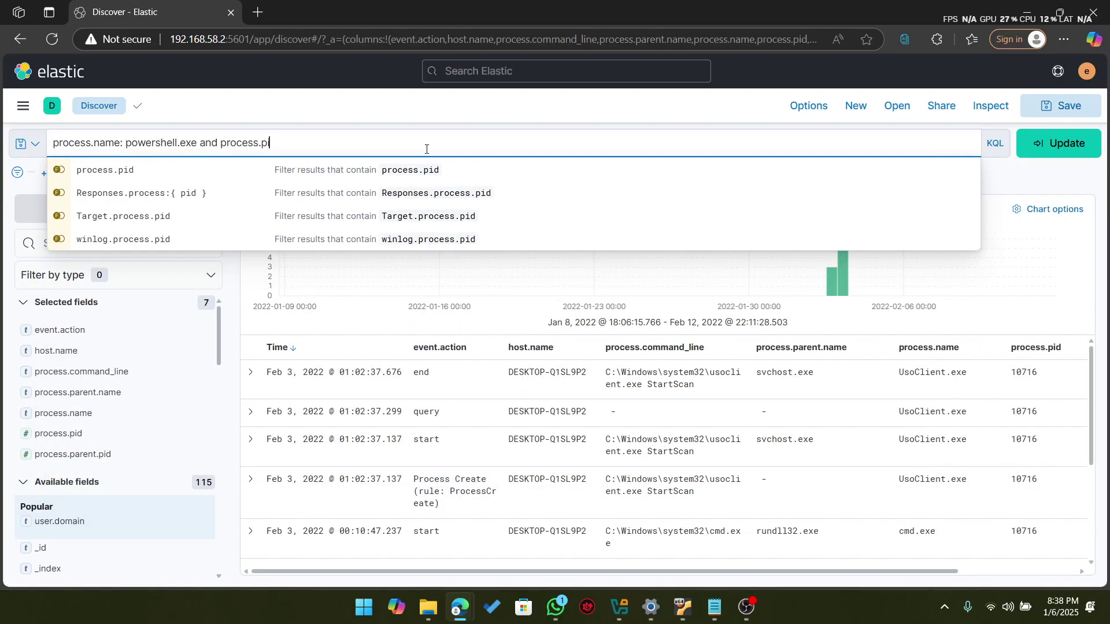
pyautogui.write('d')
pyautogui.write(':')
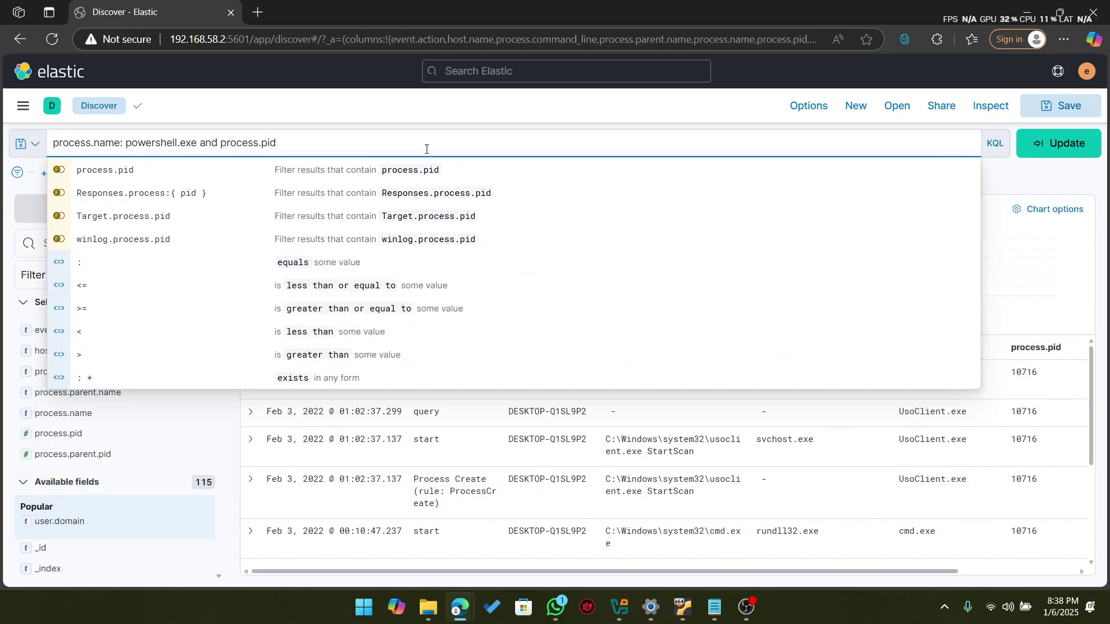
pyautogui.write(' 8836')
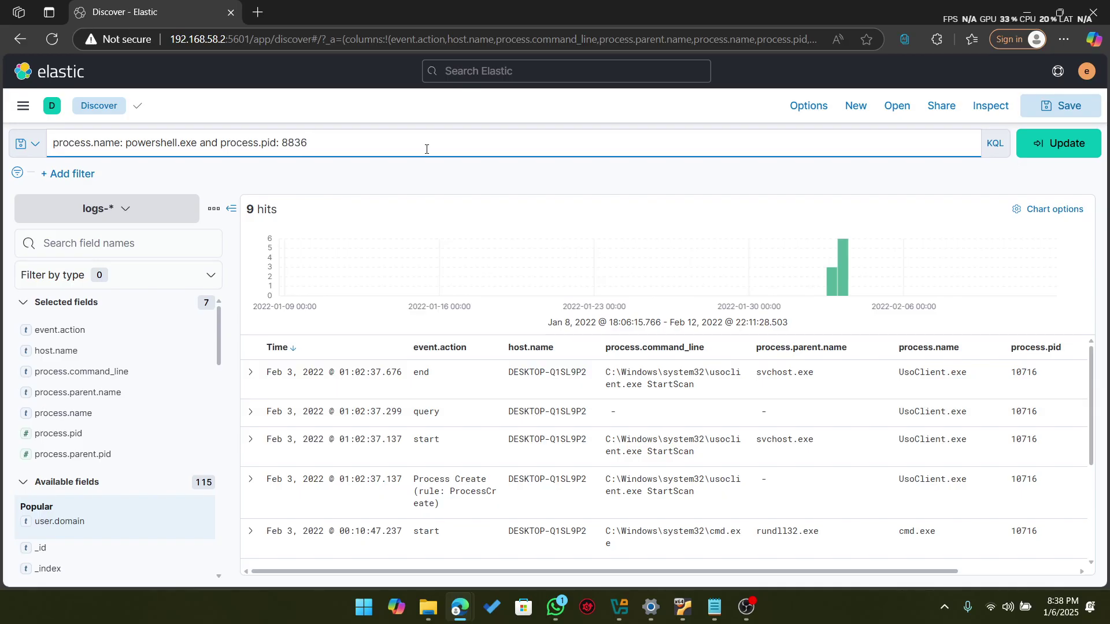
pyautogui.press('Return')
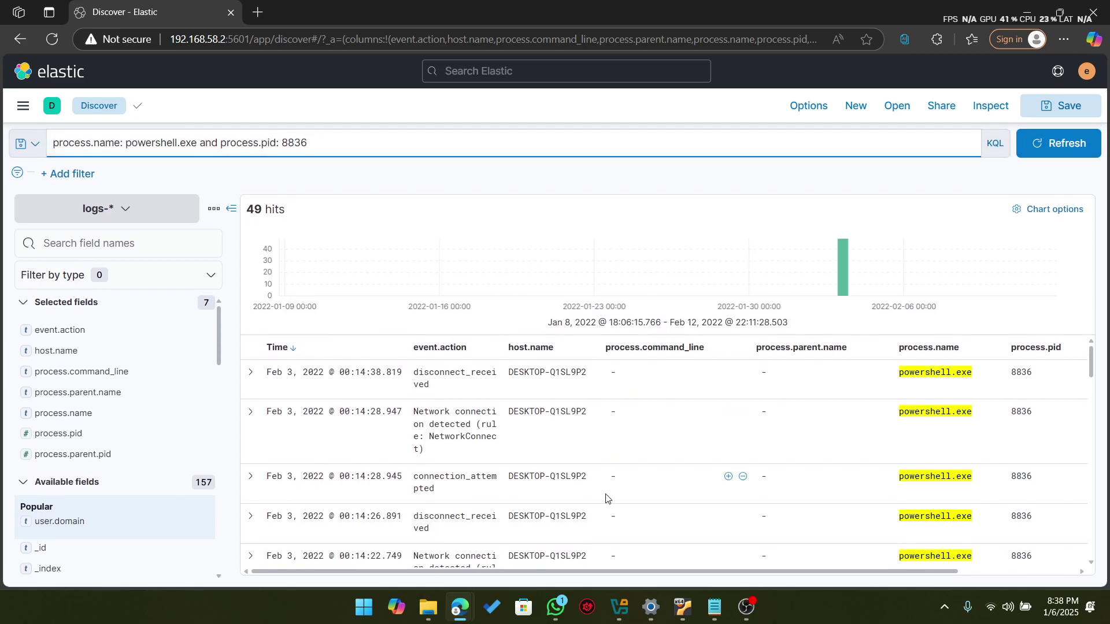
# Step: Look through the powershell.exe events, checking their event actions and parent process IDs
pyautogui.scroll(-5, 605, 498)
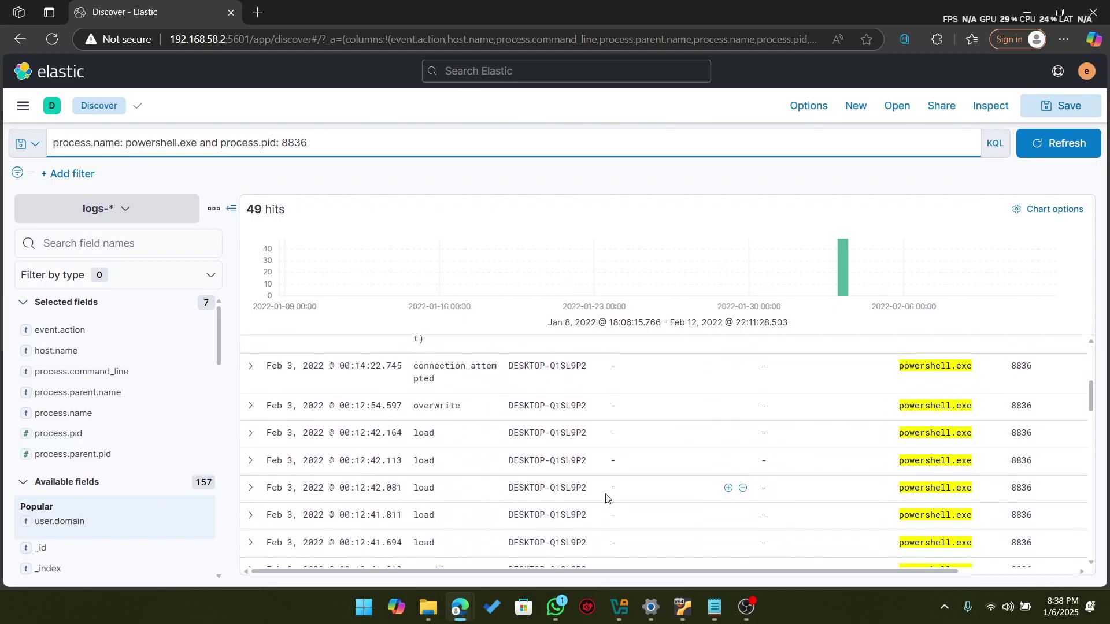
pyautogui.scroll(-10, 605, 495)
pyautogui.scroll(-5, 606, 494)
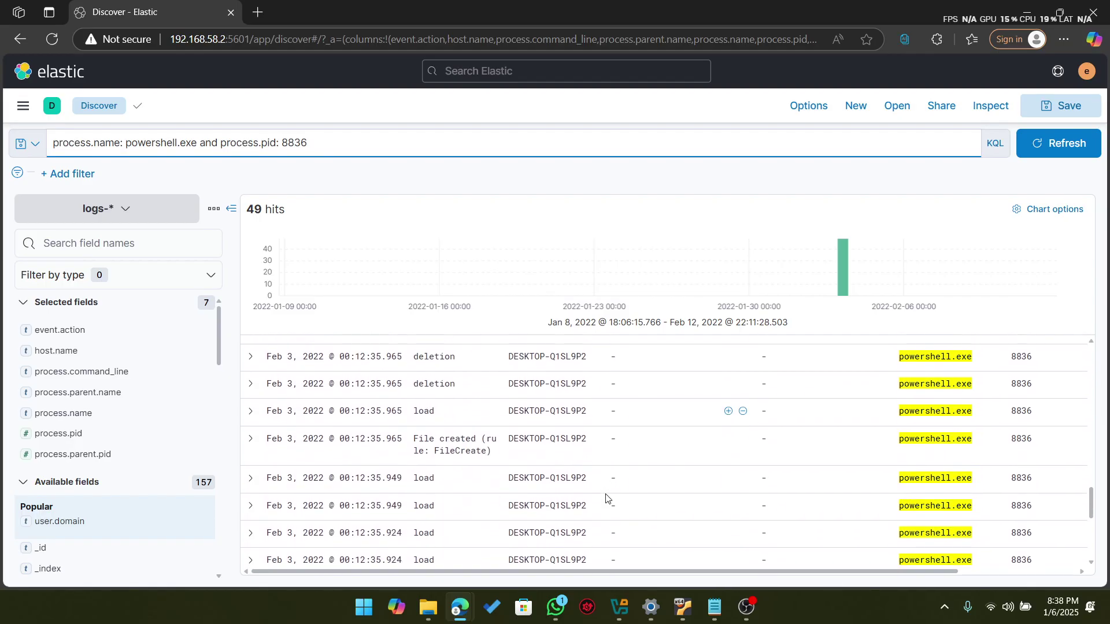
pyautogui.hscroll(3, 606, 498)
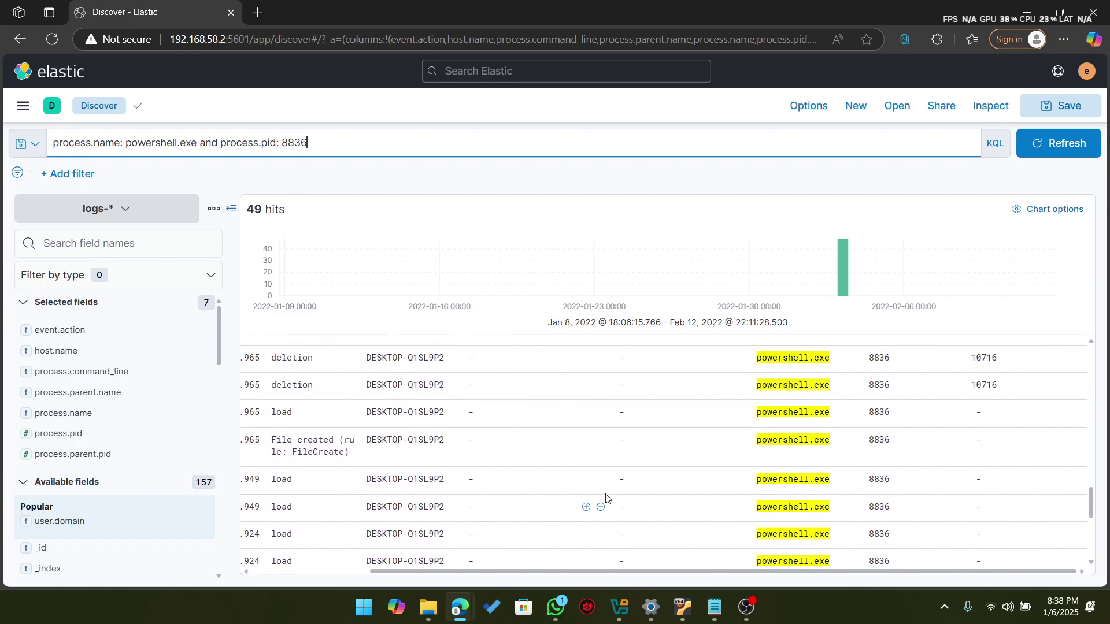
pyautogui.hscroll(-3, 606, 498)
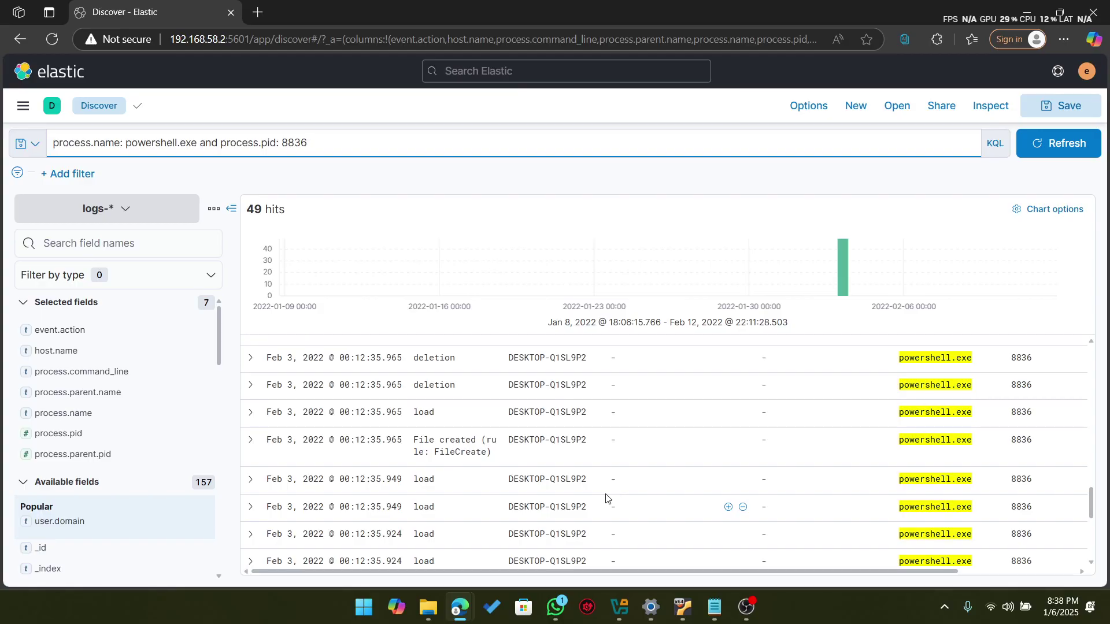
pyautogui.scroll(2, 516, 451)
pyautogui.scroll(4, 516, 450)
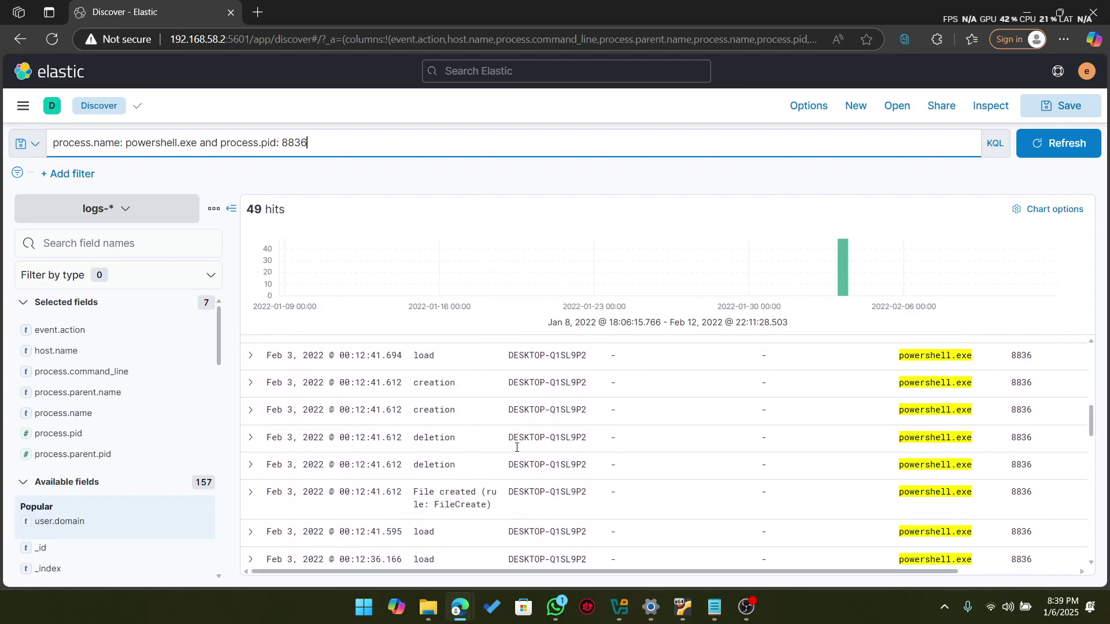
pyautogui.scroll(3, 517, 449)
pyautogui.scroll(3, 516, 451)
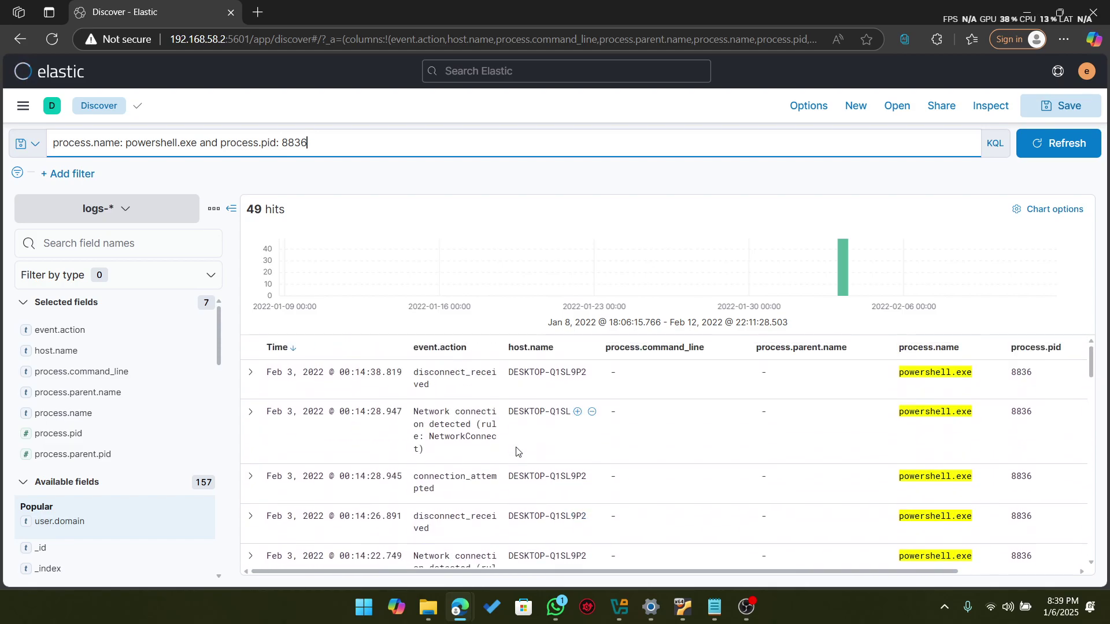
# Step: Expand the details of the overwrite event from Feb 3, 2022 @ 00:12:54.597
pyautogui.scroll(-4, 516, 451)
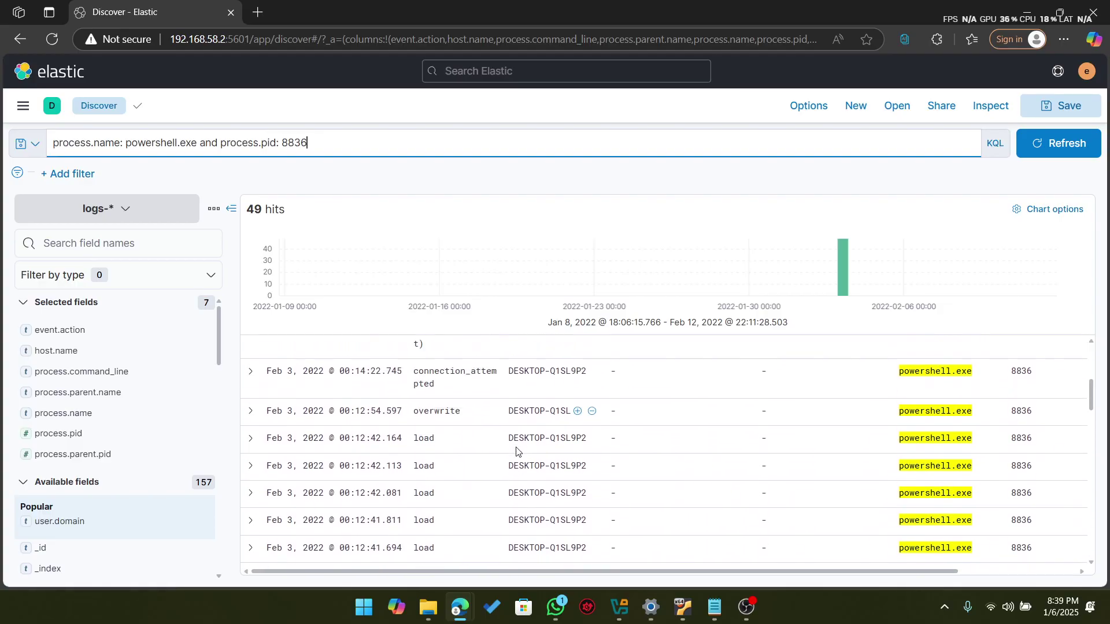
pyautogui.scroll(1, 516, 452)
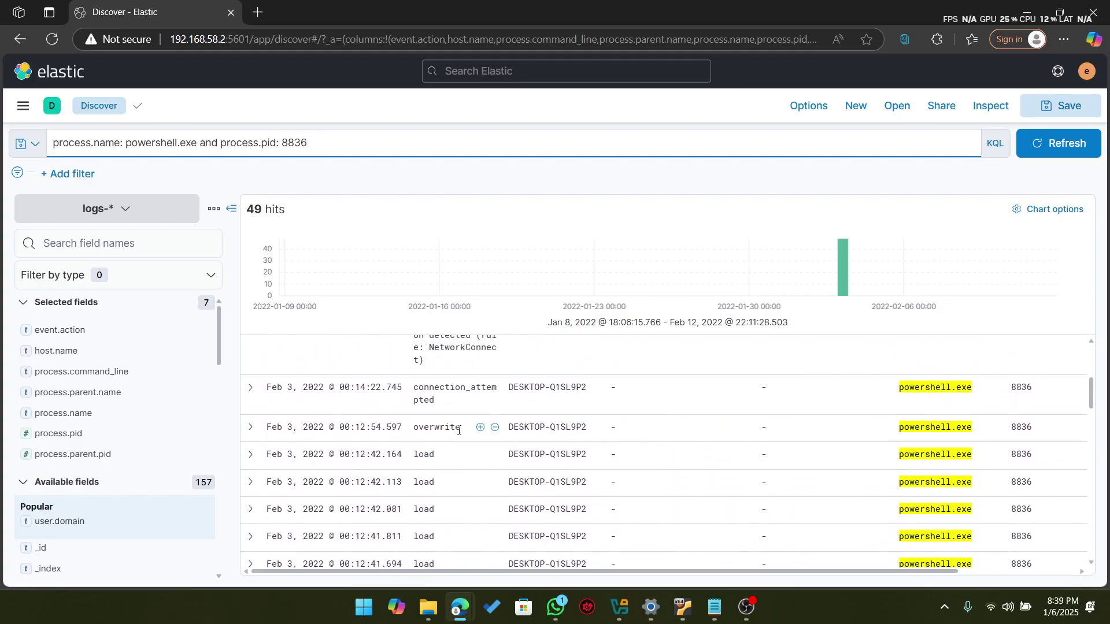
pyautogui.scroll(1, 458, 431)
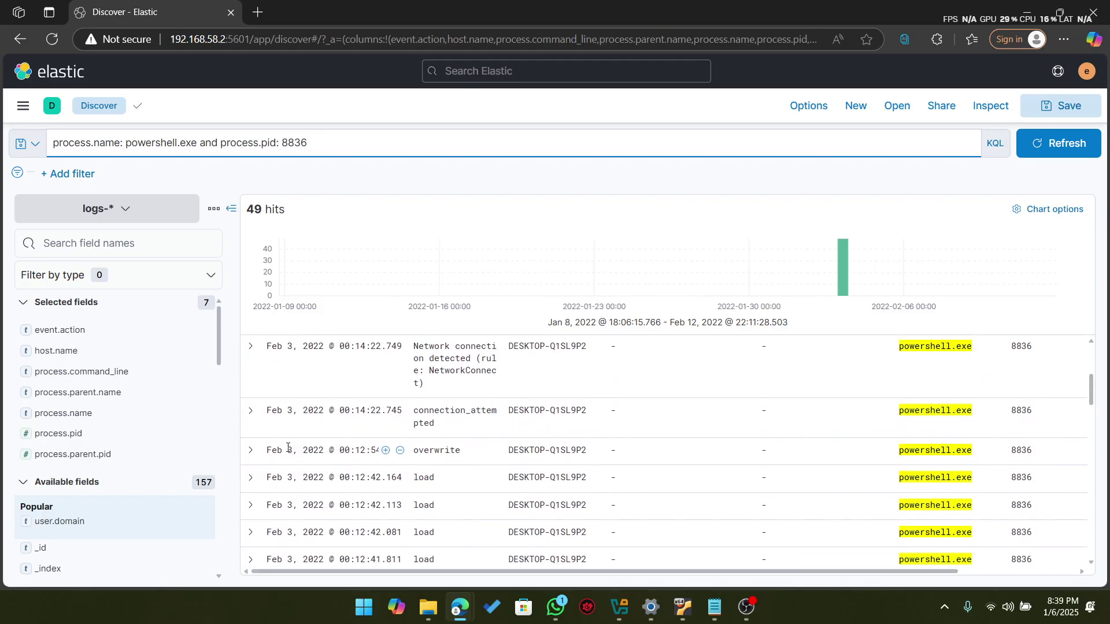
pyautogui.click(245, 453)
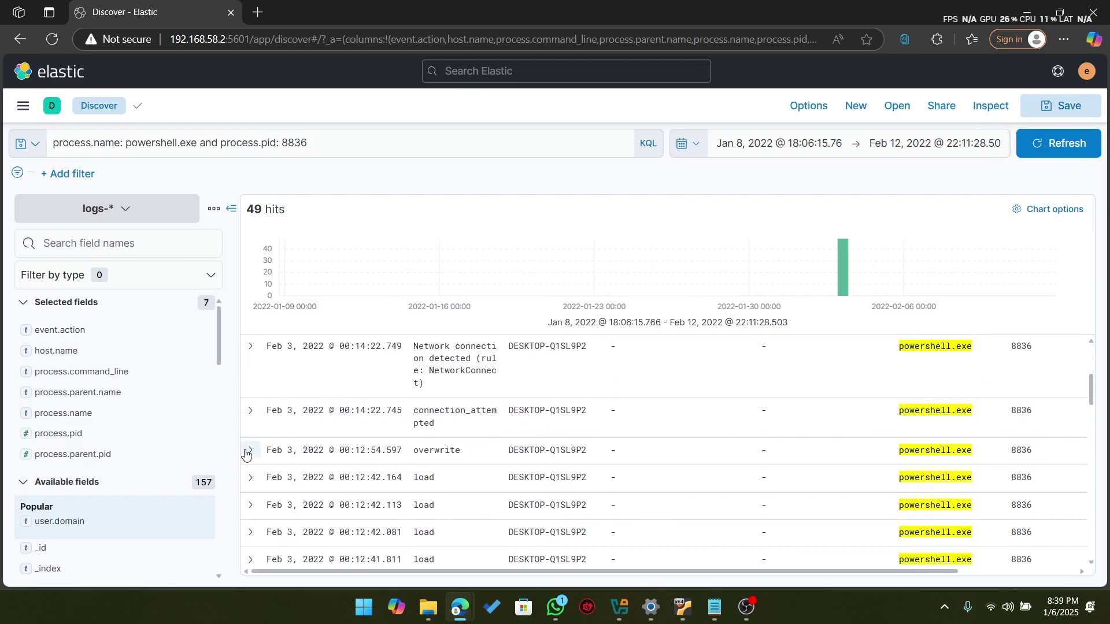
pyautogui.click(245, 453)
pyautogui.scroll(-2, 317, 444)
pyautogui.scroll(-3, 319, 442)
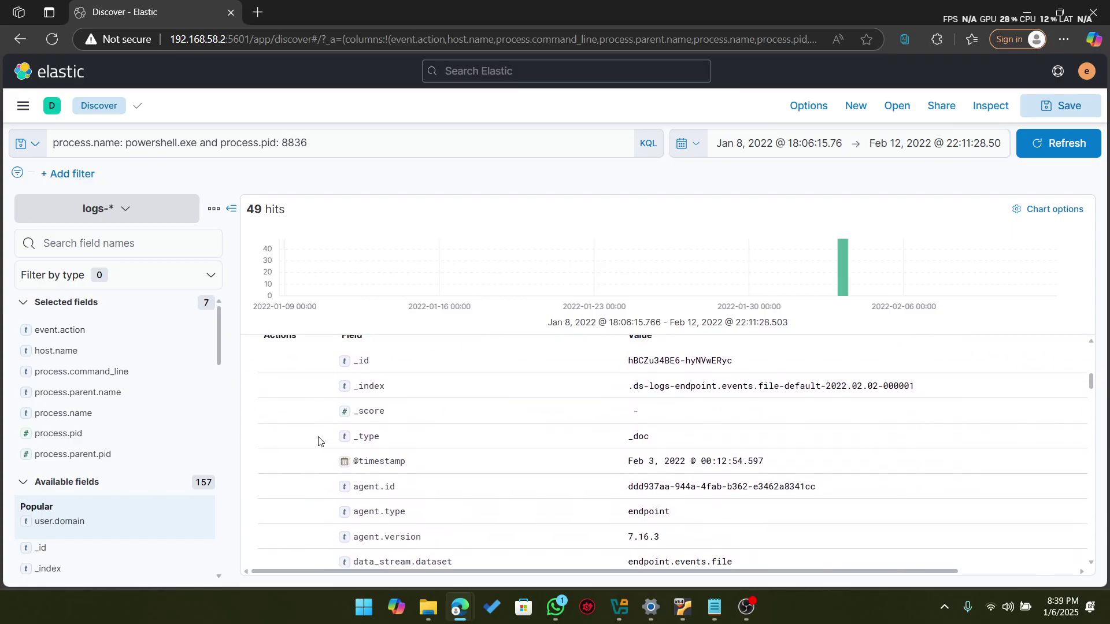
# Step: Copy the file.name value ModuleAnalysisCache from the overwrite event's details and switch to the CyberAcademy challenges page
pyautogui.moveTo(318, 441)
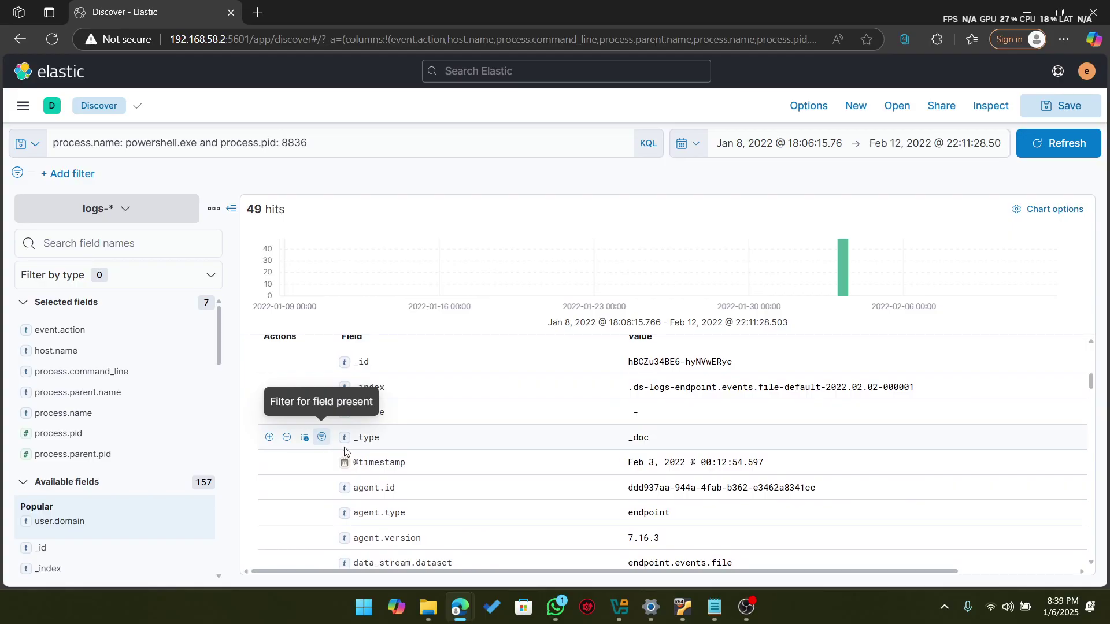
pyautogui.scroll(-2, 446, 495)
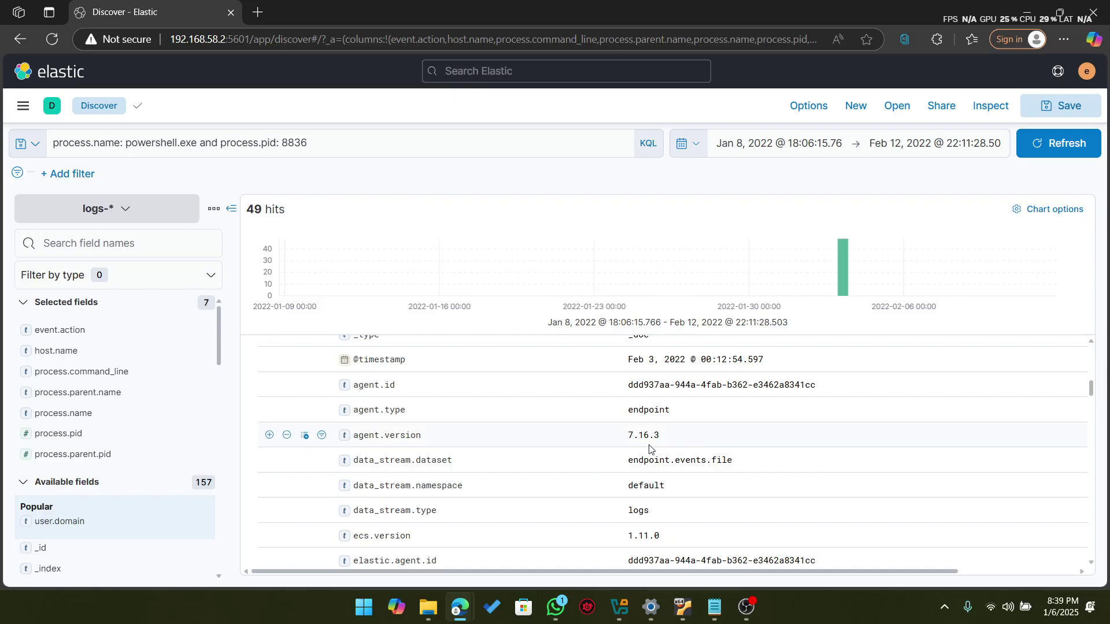
pyautogui.scroll(-2, 650, 442)
pyautogui.scroll(-2, 650, 445)
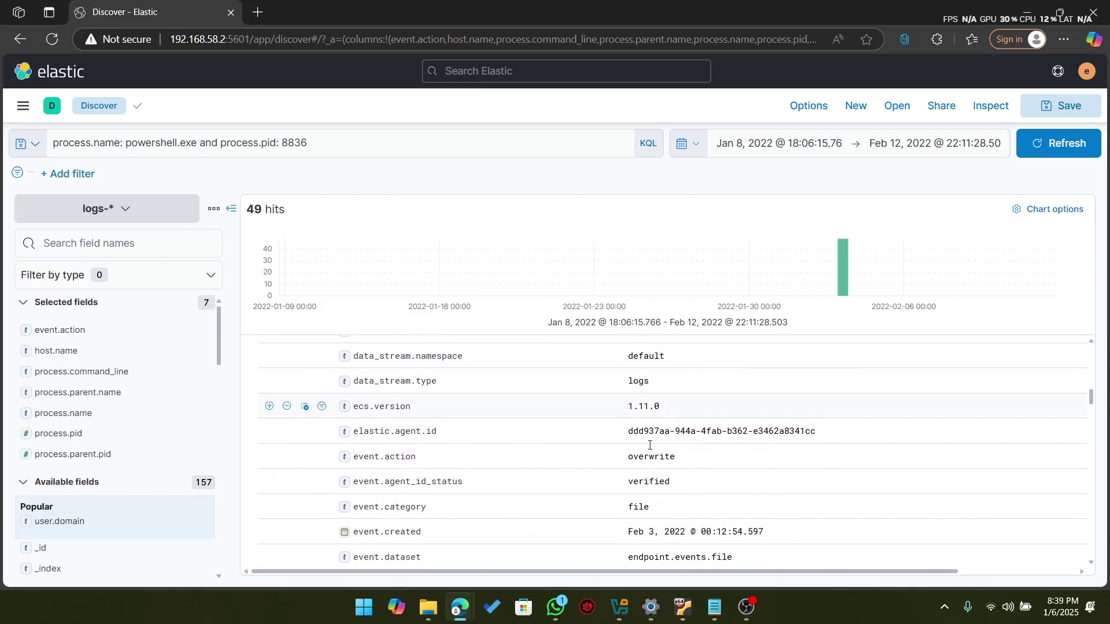
pyautogui.scroll(-1, 649, 448)
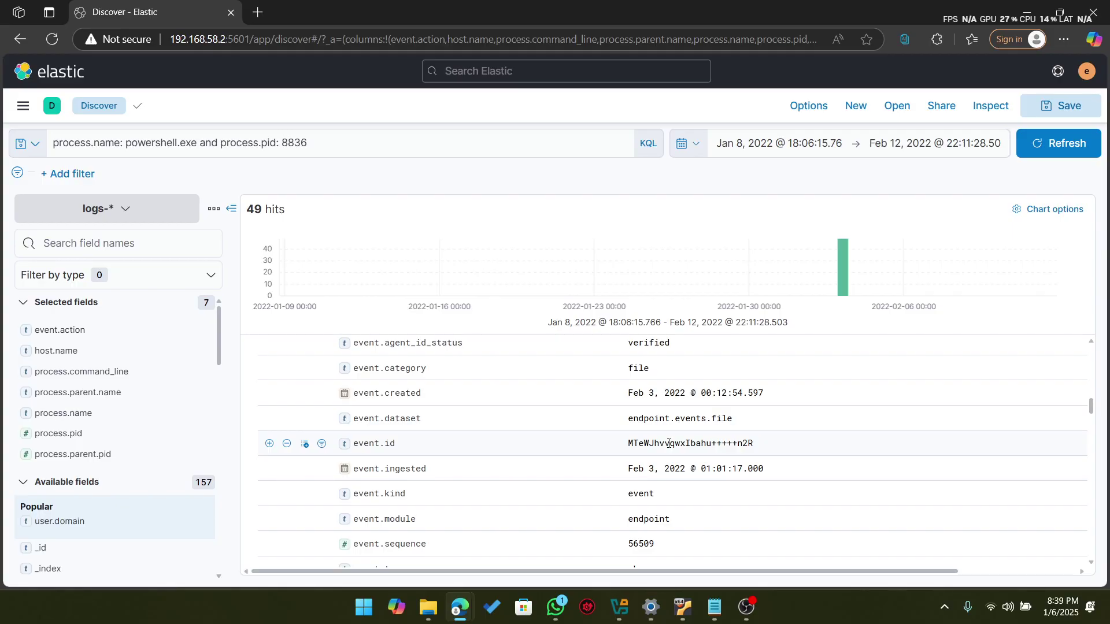
pyautogui.scroll(-1, 668, 443)
pyautogui.scroll(-4, 668, 444)
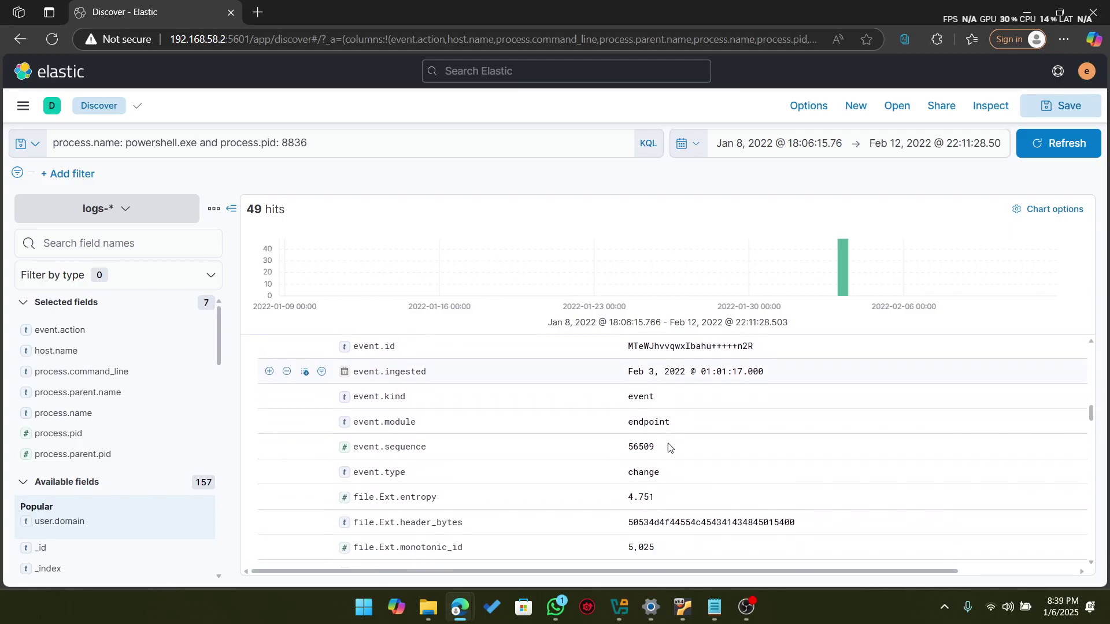
pyautogui.scroll(1, 665, 446)
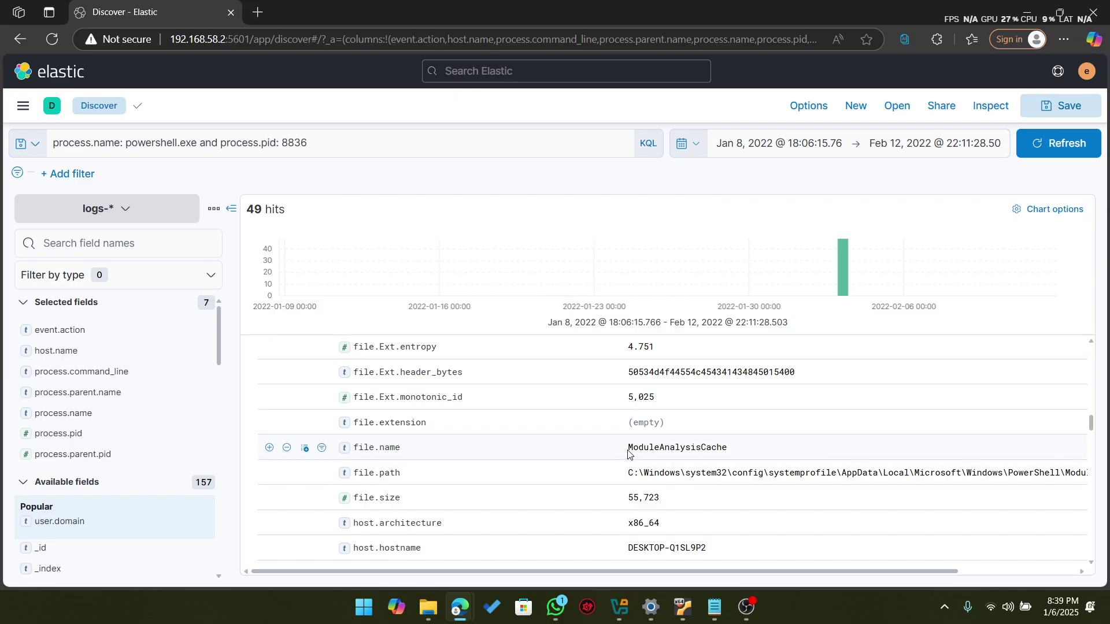
pyautogui.moveTo(628, 454); pyautogui.dragTo(724, 447)
pyautogui.hotkey('ctrl', 'c')
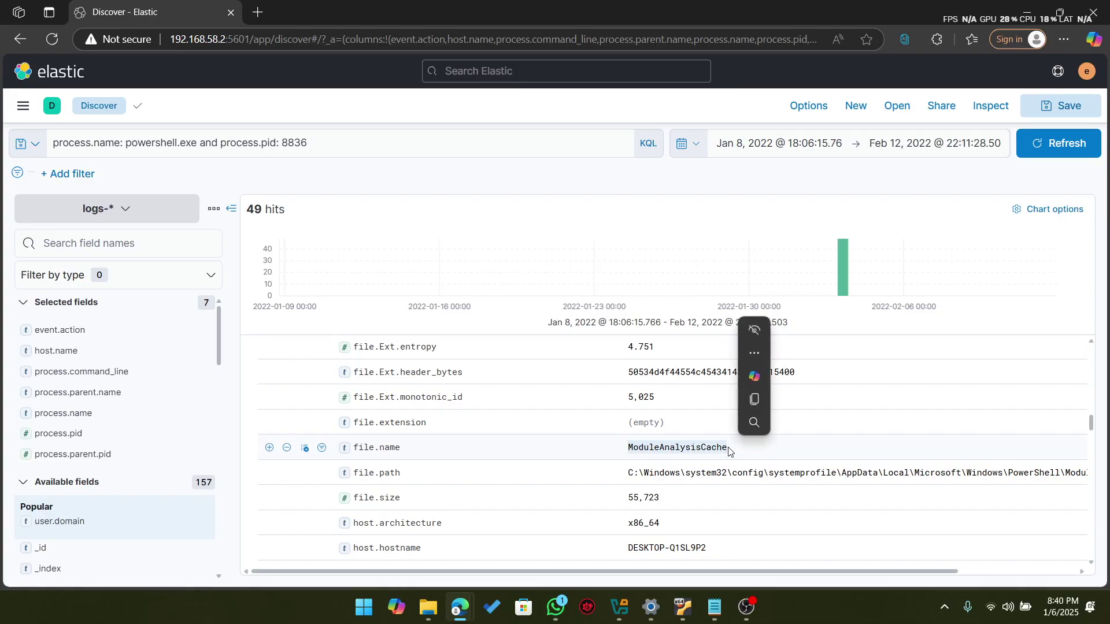
pyautogui.click(757, 404)
pyautogui.click(702, 452)
pyautogui.hotkey('alt', 'Tab')
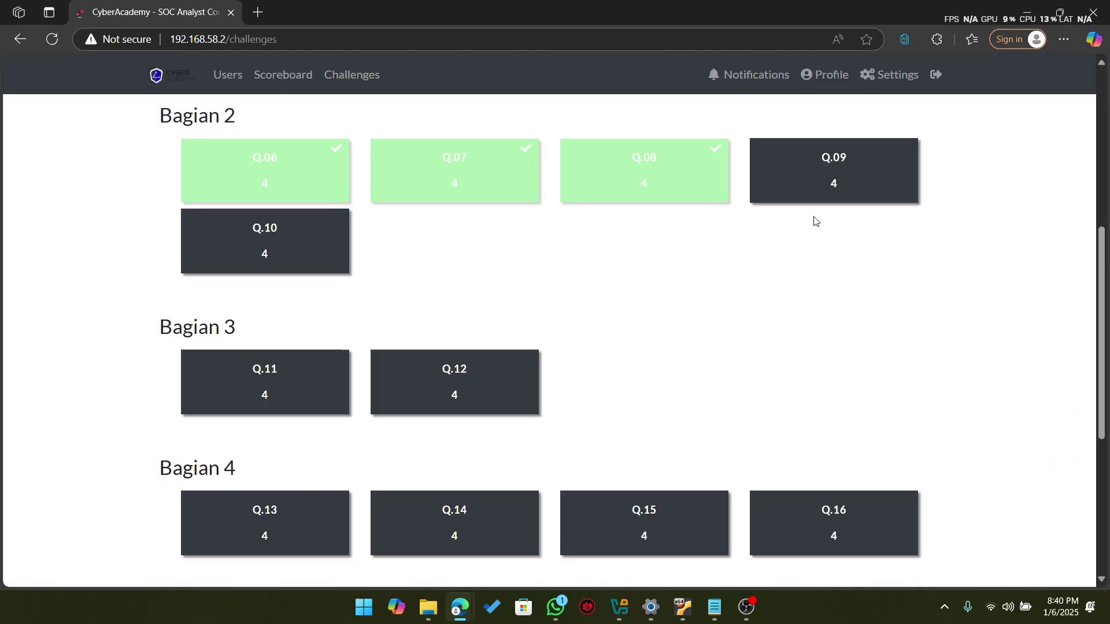
# Step: Submit ModuleAnalysisCache as the answer to challenge Q.09 and close the challenge
pyautogui.click(835, 186)
pyautogui.click(491, 292)
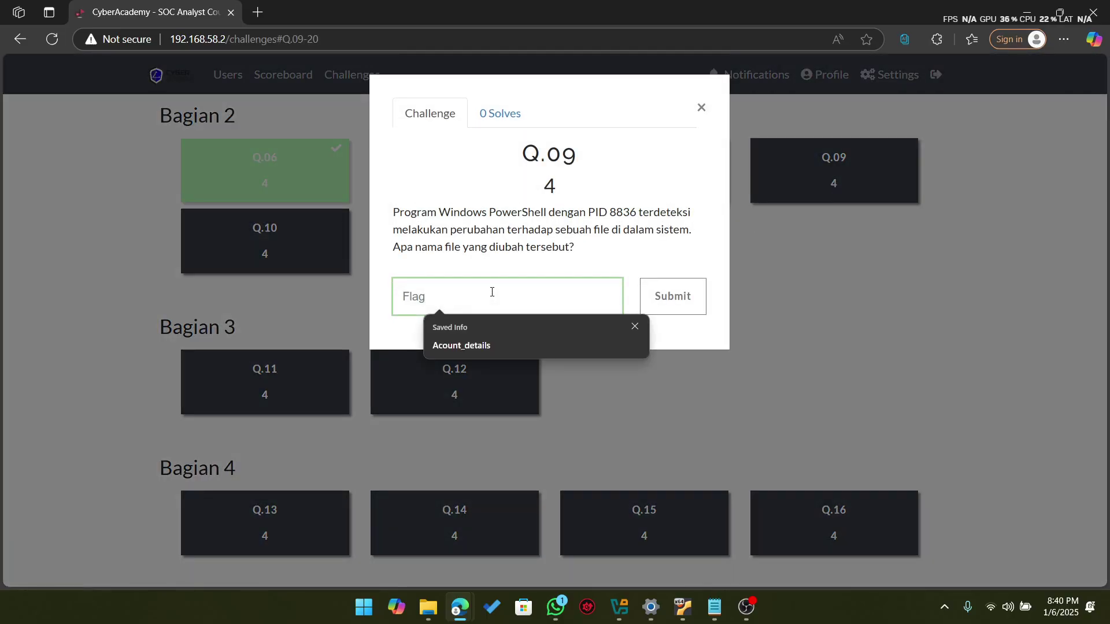
pyautogui.hotkey('ctrl', 'v')
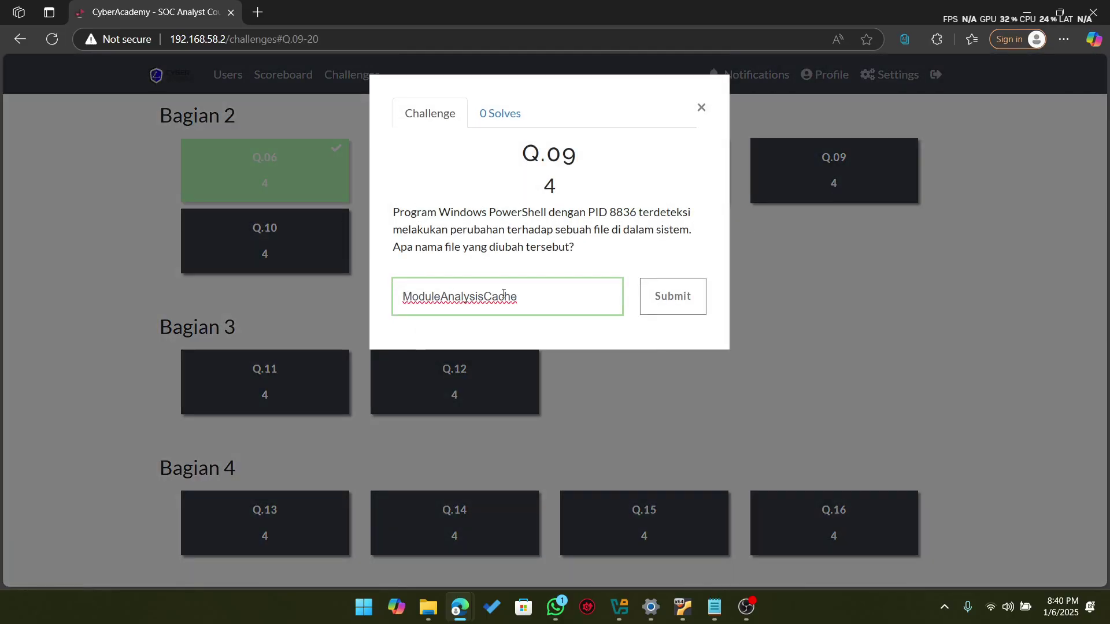
pyautogui.click(674, 307)
pyautogui.click(789, 322)
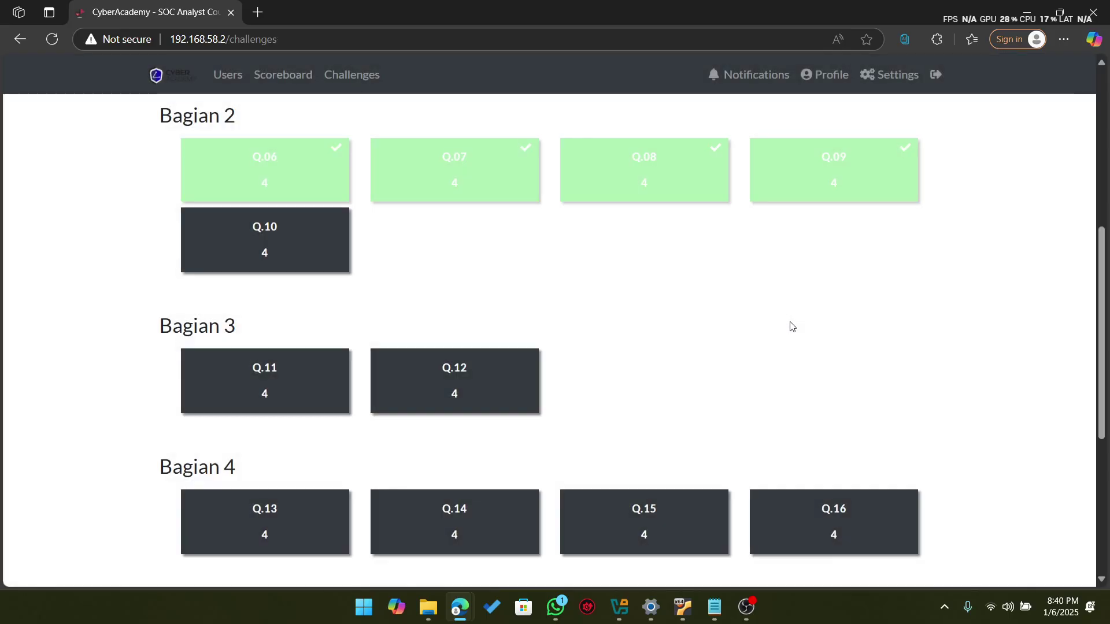
# Step: Open challenge Q.10 to read its question, and switch to the Elastic Discover window
pyautogui.click(307, 254)
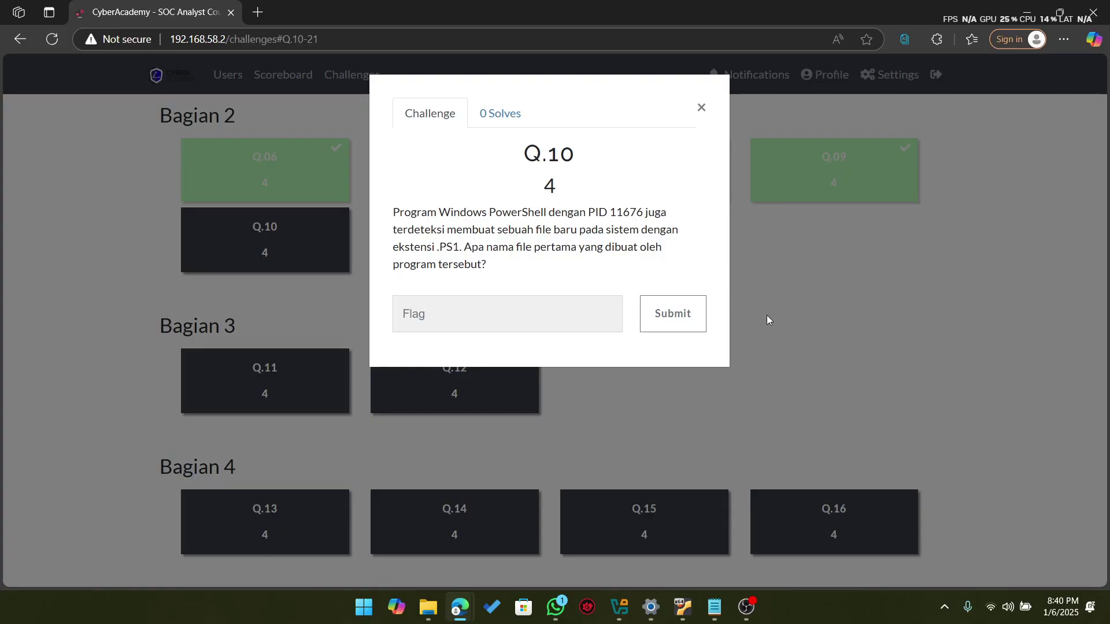
pyautogui.moveTo(459, 608)
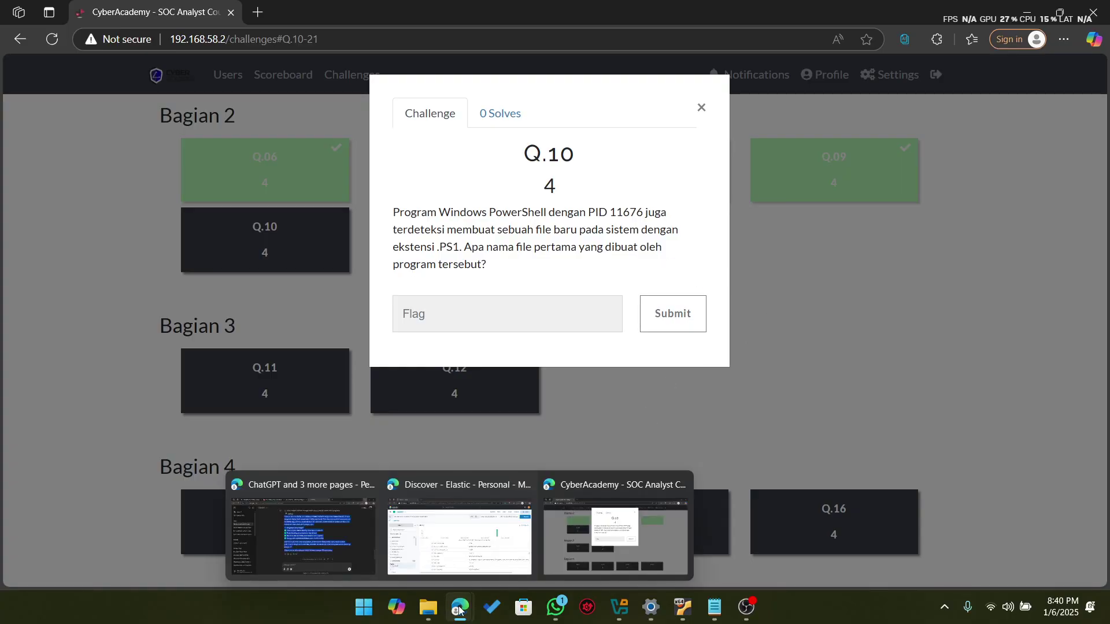
pyautogui.click(464, 531)
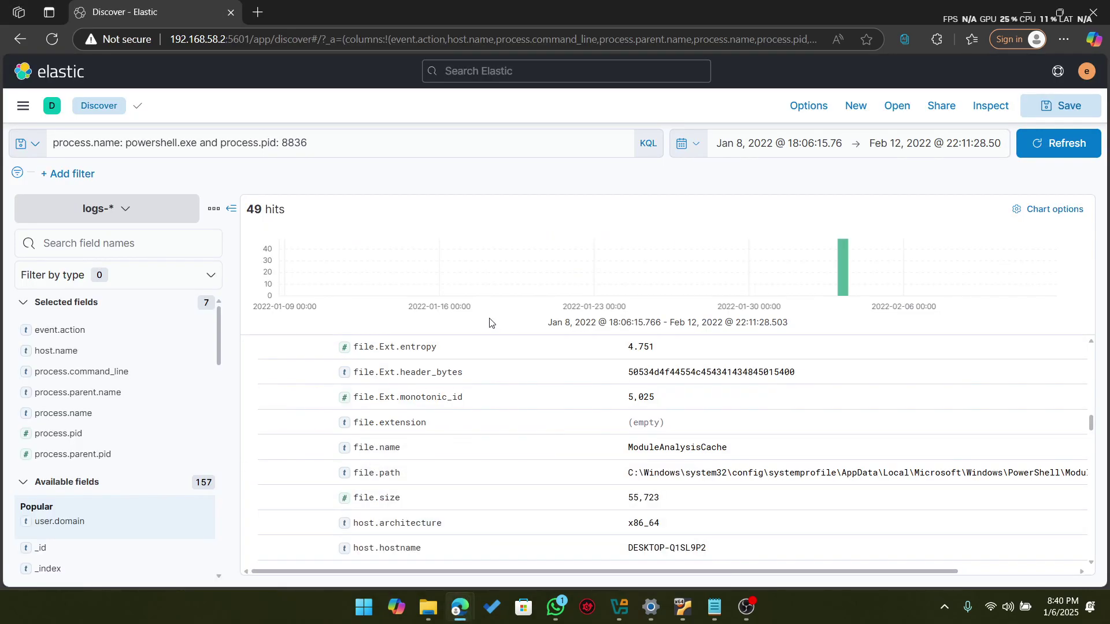
# Step: Rewrite the search query as process.name: powershell.exe and process.pid: 11676
pyautogui.click(446, 147)
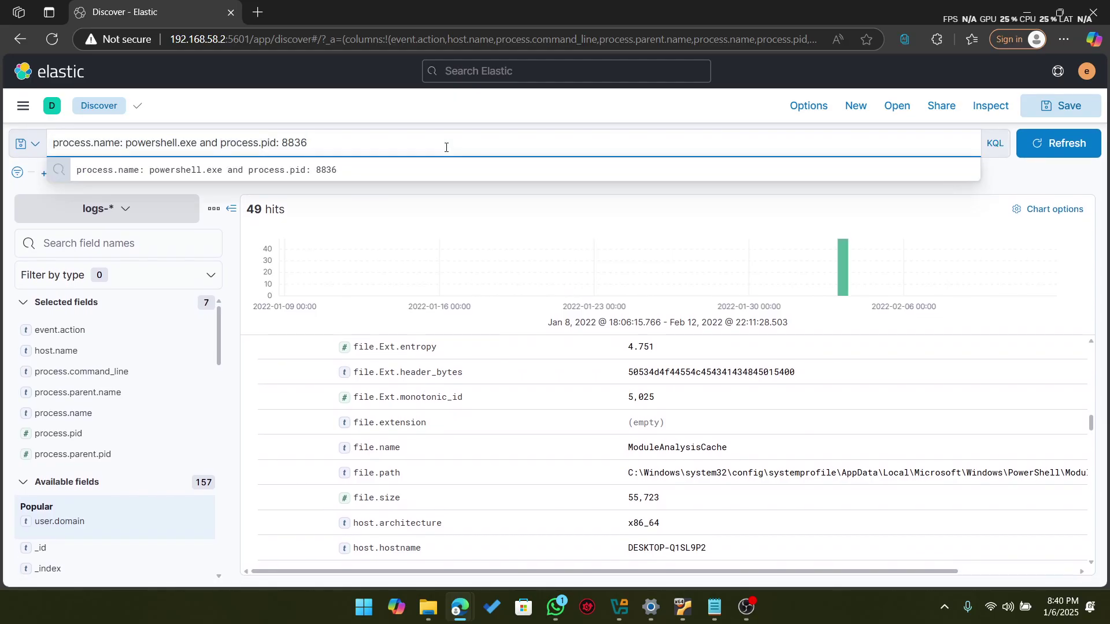
pyautogui.press('BackSpace')
pyautogui.press('BackSpace')
pyautogui.press('BackSpace')
pyautogui.press('BackSpace')
pyautogui.press('BackSpace')
pyautogui.press('BackSpace')
pyautogui.press('BackSpace')
pyautogui.press('BackSpace')
pyautogui.press('BackSpace')
pyautogui.press('BackSpace')
pyautogui.press('BackSpace')
pyautogui.press('BackSpace')
pyautogui.press('BackSpace')
pyautogui.press('BackSpace')
pyautogui.press('BackSpace')
pyautogui.press('BackSpace')
pyautogui.press('BackSpace')
pyautogui.press('BackSpace')
pyautogui.press('BackSpace')
pyautogui.press('BackSpace')
pyautogui.press('BackSpace')
pyautogui.press('BackSpace')
pyautogui.press('BackSpace')
pyautogui.press('BackSpace')
pyautogui.press('BackSpace')
pyautogui.press('BackSpace')
pyautogui.press('BackSpace')
pyautogui.press('BackSpace')
pyautogui.press('BackSpace')
pyautogui.press('BackSpace')
pyautogui.press('BackSpace')
pyautogui.press('BackSpace')
pyautogui.press('BackSpace')
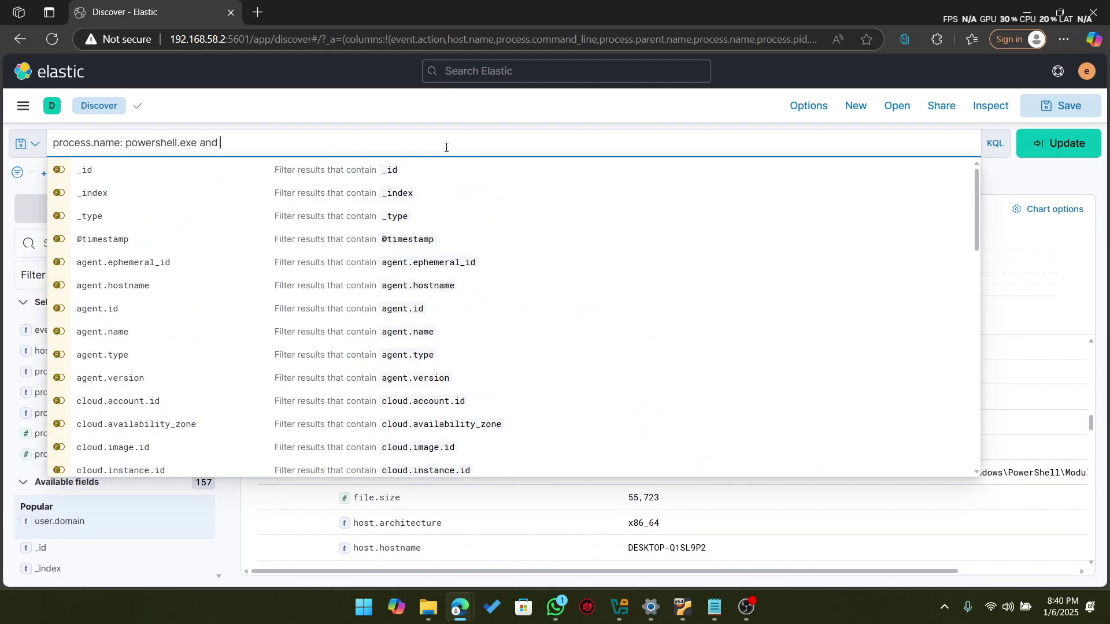
pyautogui.press('BackSpace')
pyautogui.press('BackSpace')
pyautogui.press('BackSpace')
pyautogui.press('BackSpace')
pyautogui.press('BackSpace')
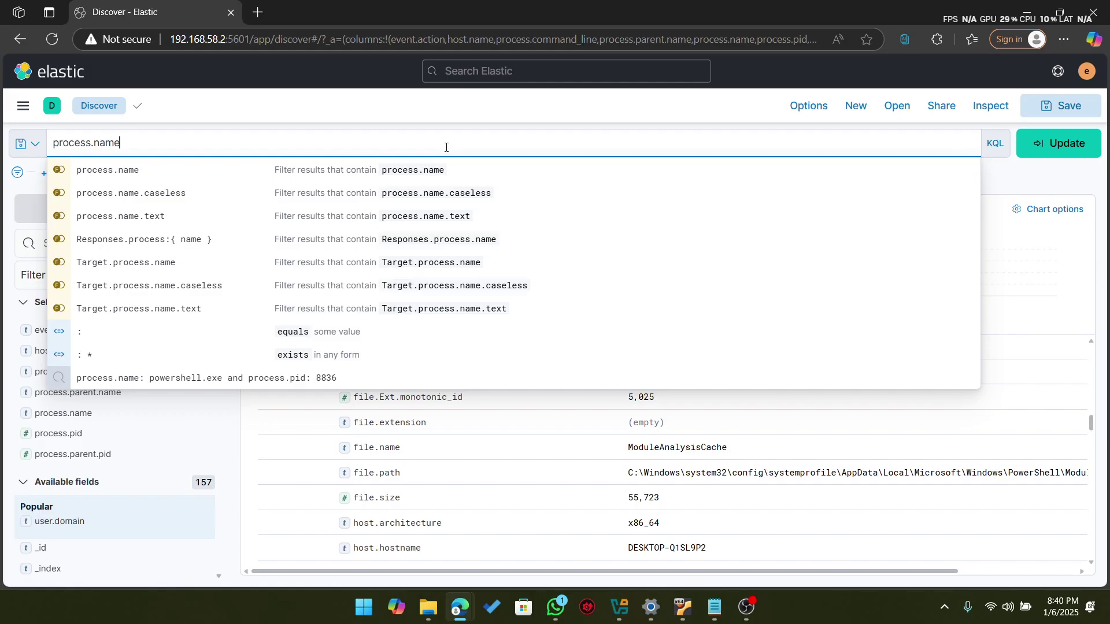
pyautogui.write(': p')
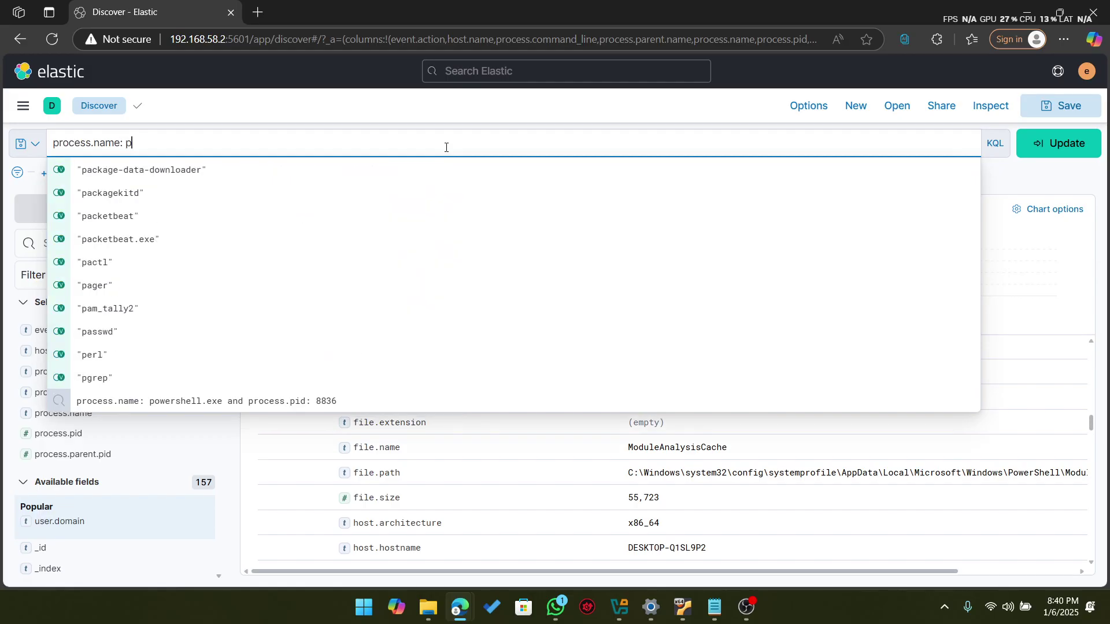
pyautogui.write('owershell.exe')
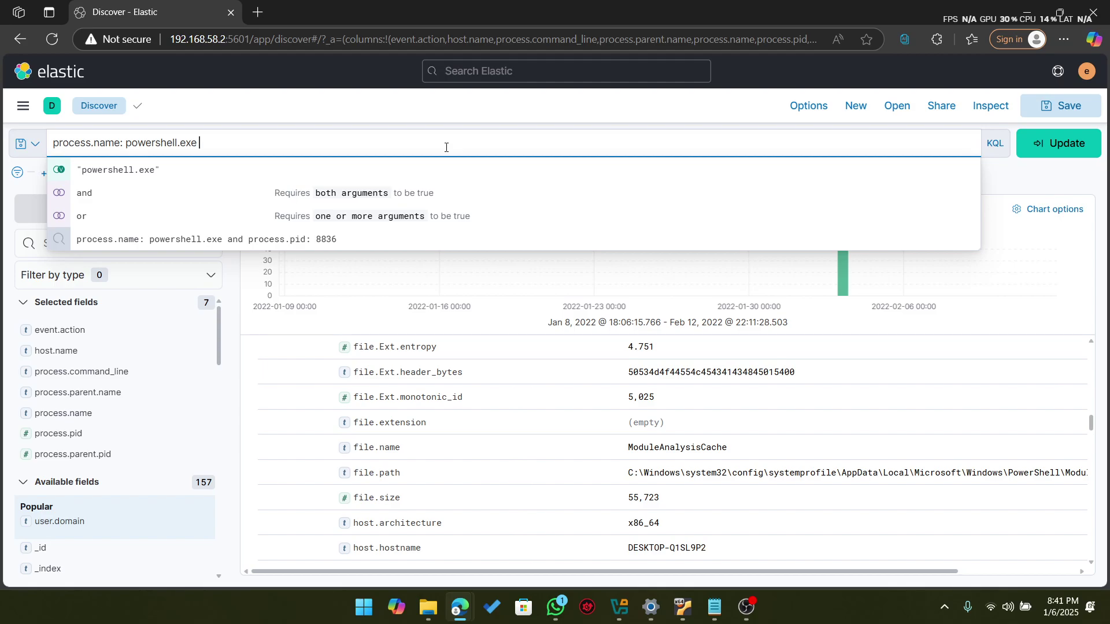
pyautogui.write('and p')
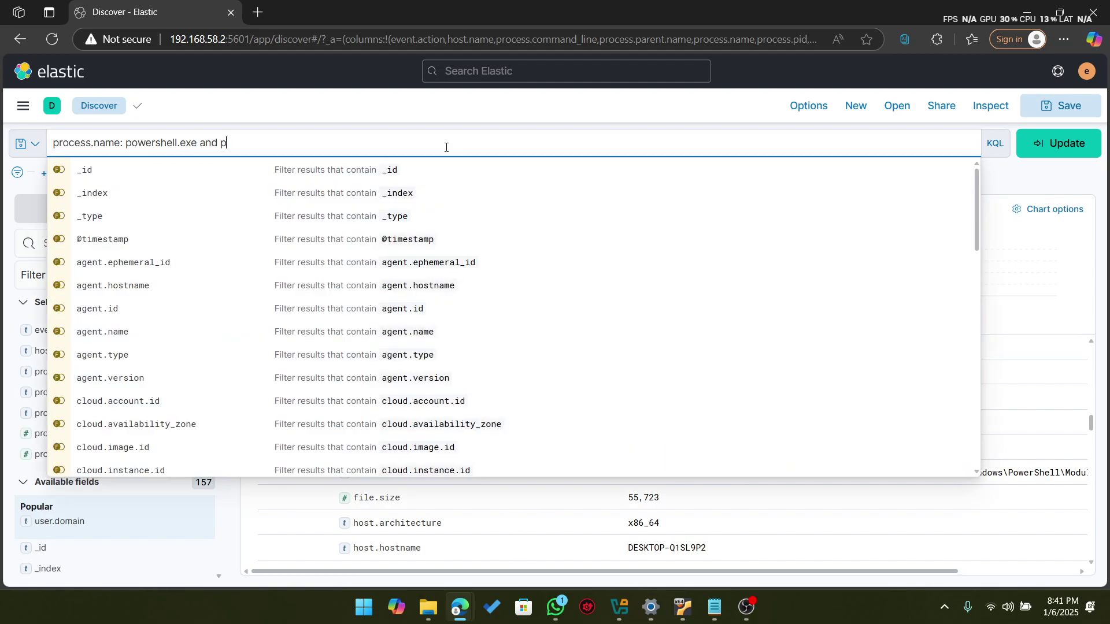
pyautogui.write('rocess.pid:')
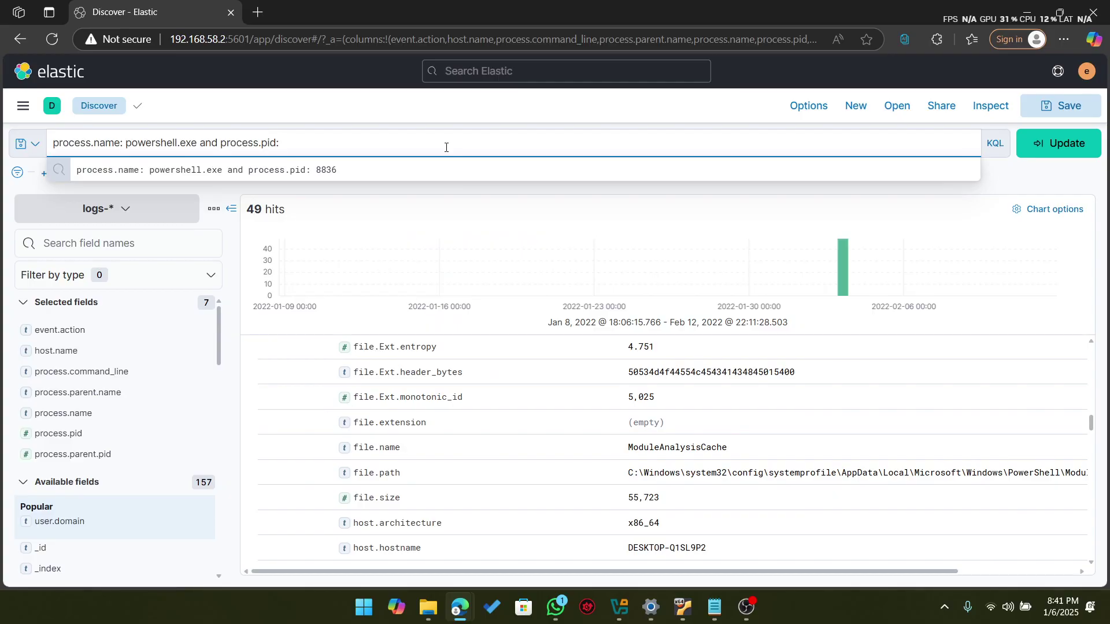
pyautogui.write(' 11676')
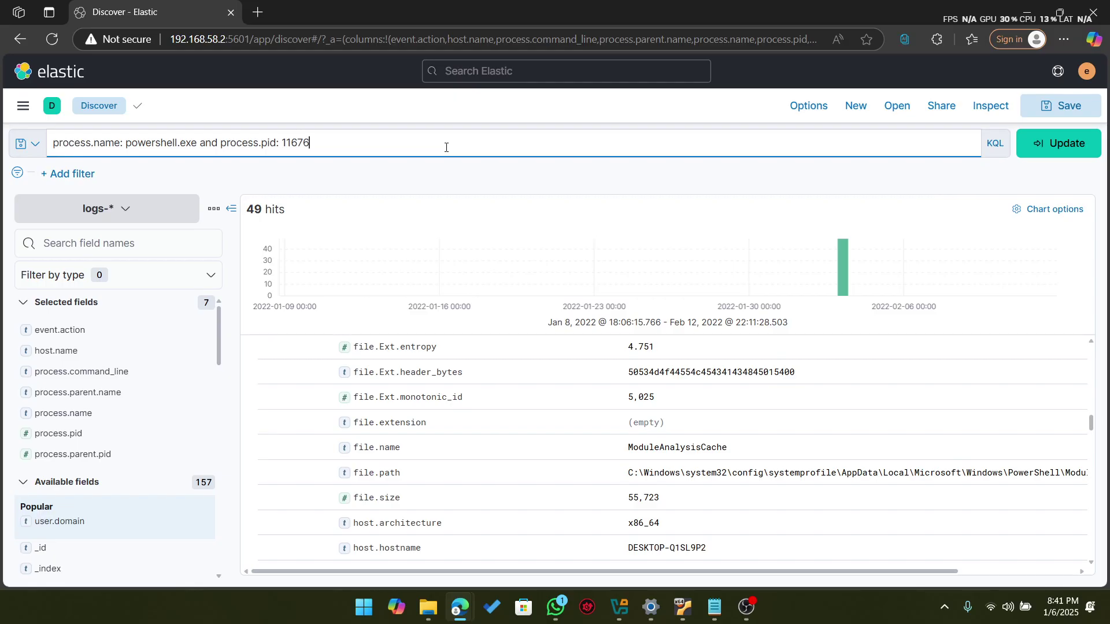
# Step: Extend the query with the condition and event.action : "File created (rule:FileCreate)"
pyautogui.write(' and eve')
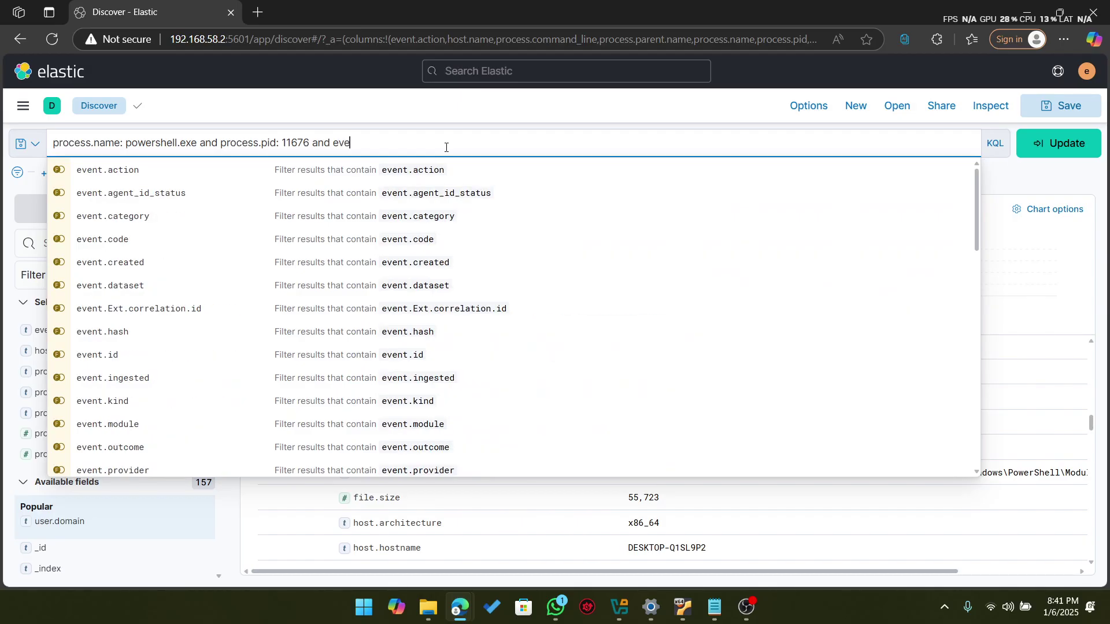
pyautogui.write('nt.adtion')
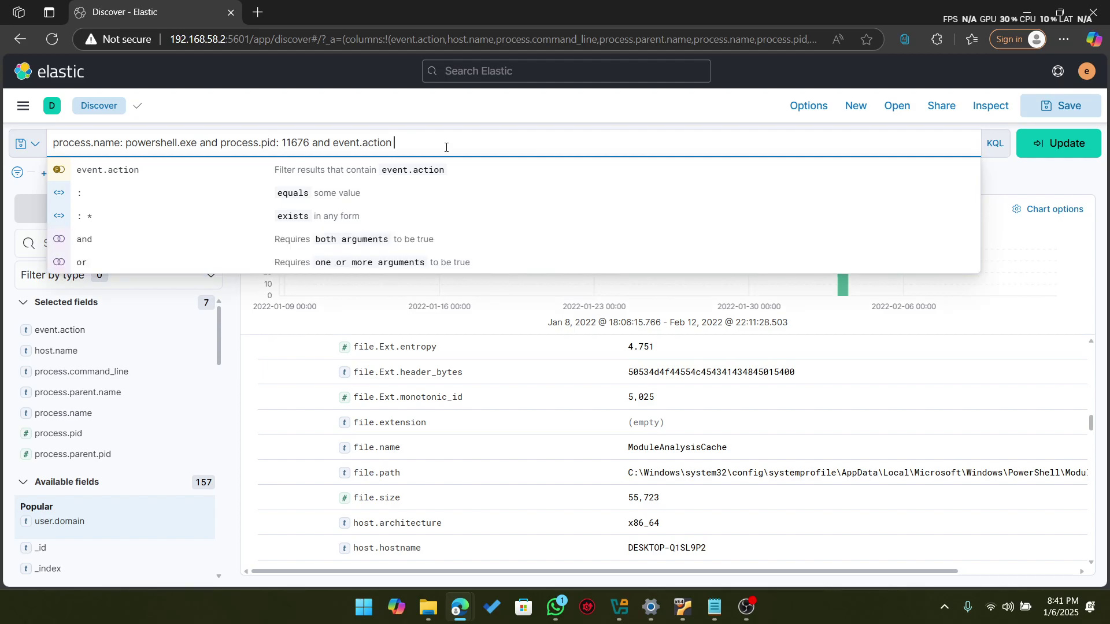
pyautogui.write(':')
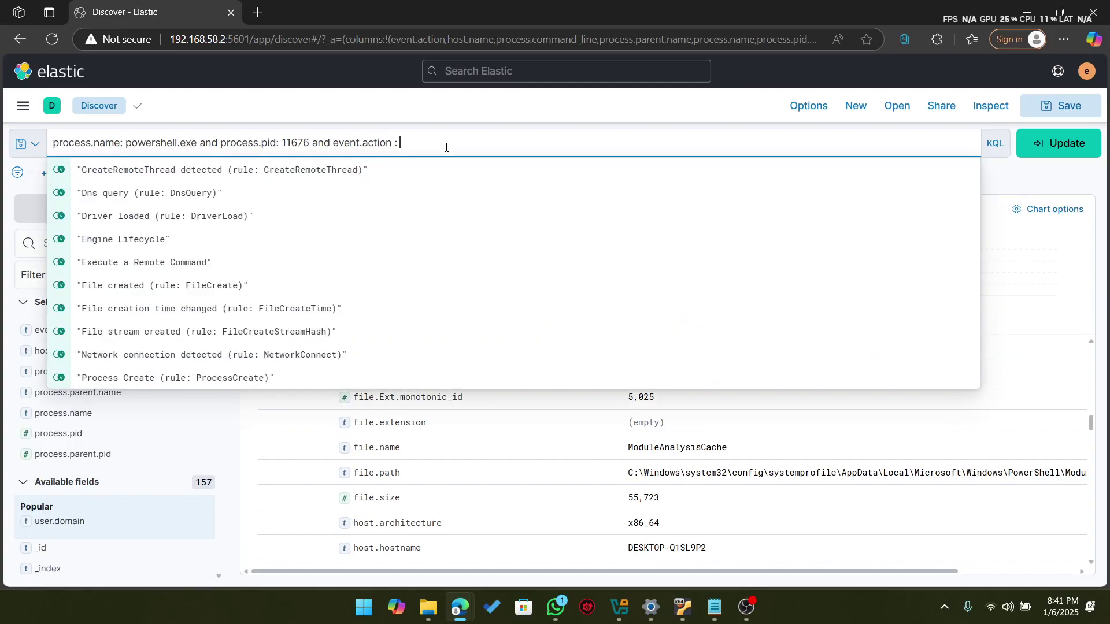
pyautogui.write(' "F')
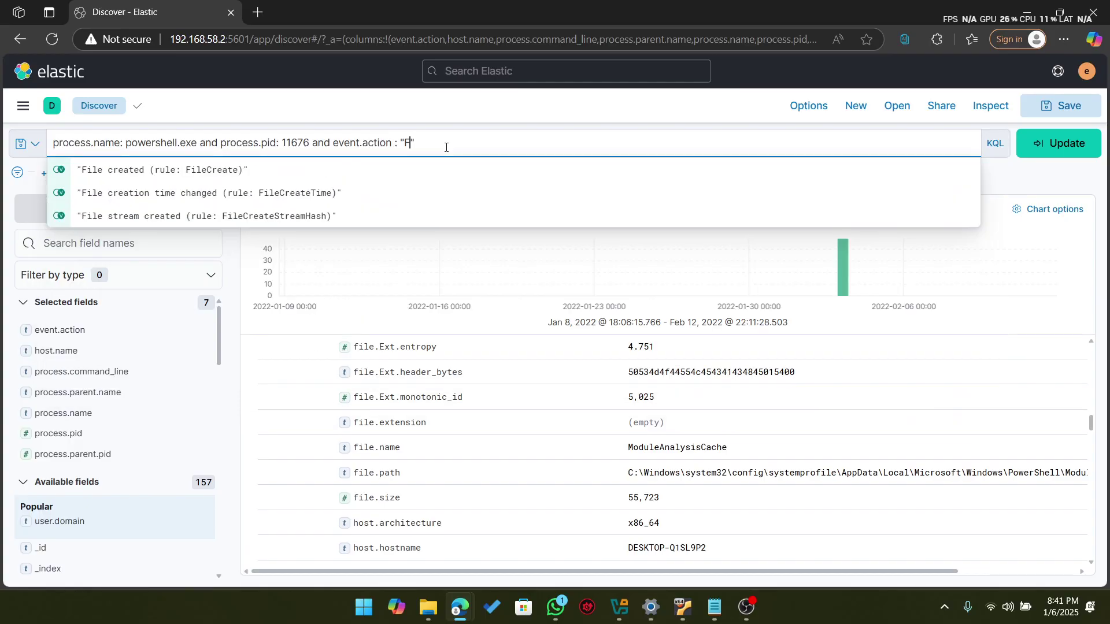
pyautogui.write('ile')
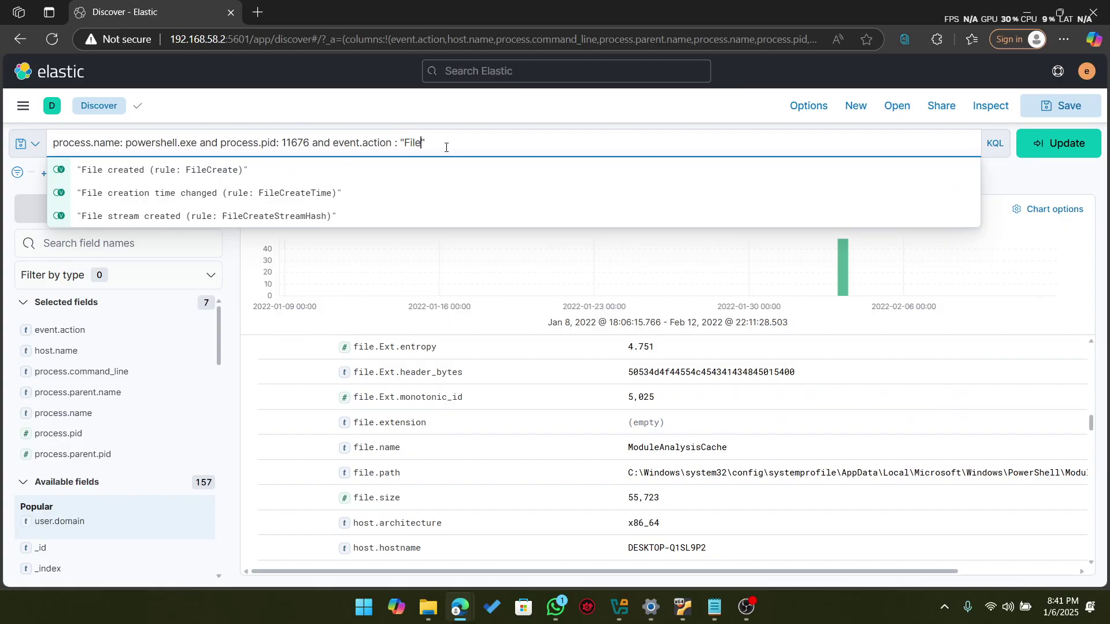
pyautogui.write(' created')
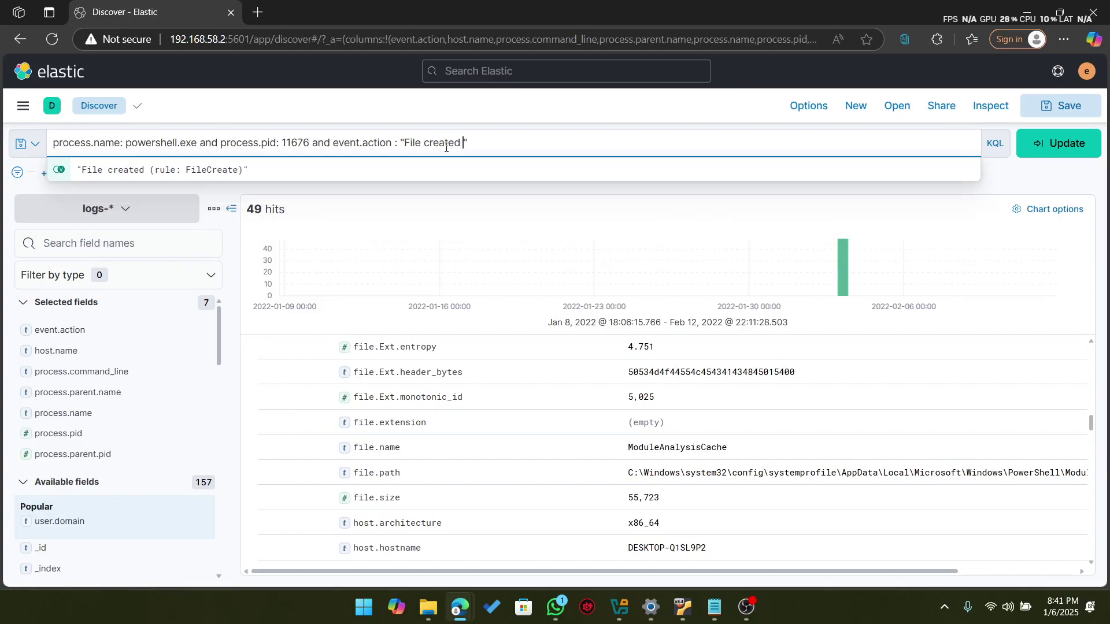
pyautogui.write(' (rule')
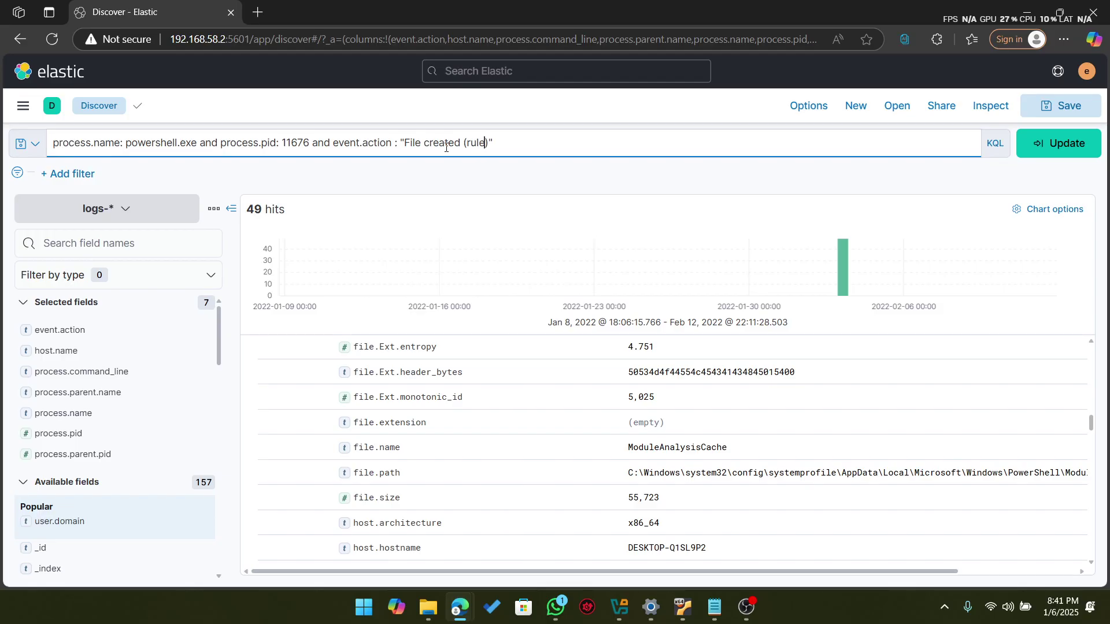
pyautogui.write(':')
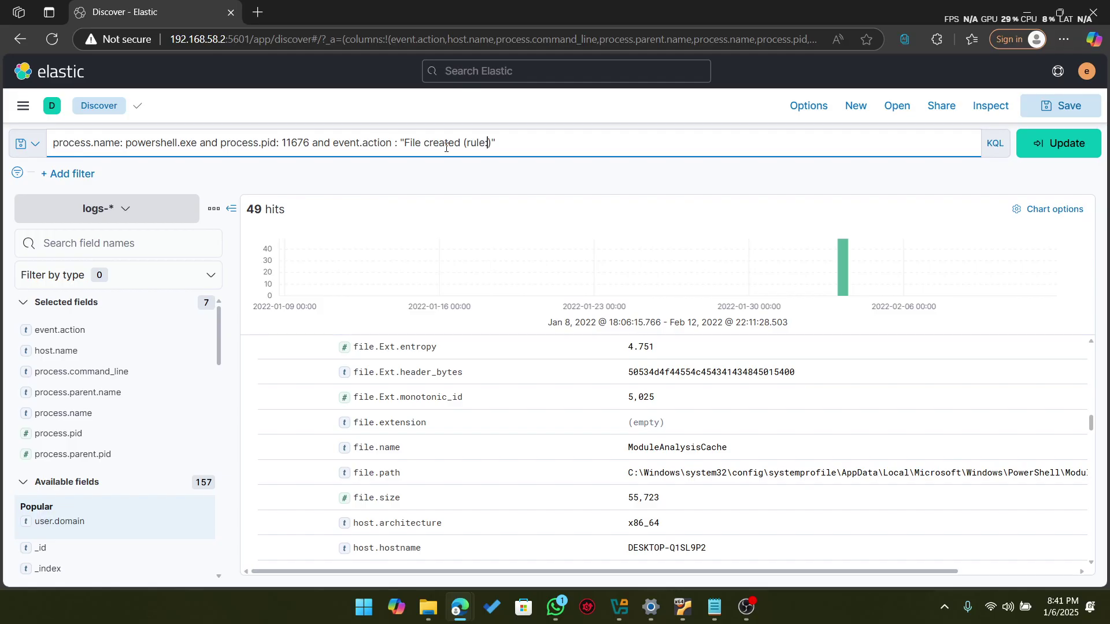
pyautogui.write('FileC')
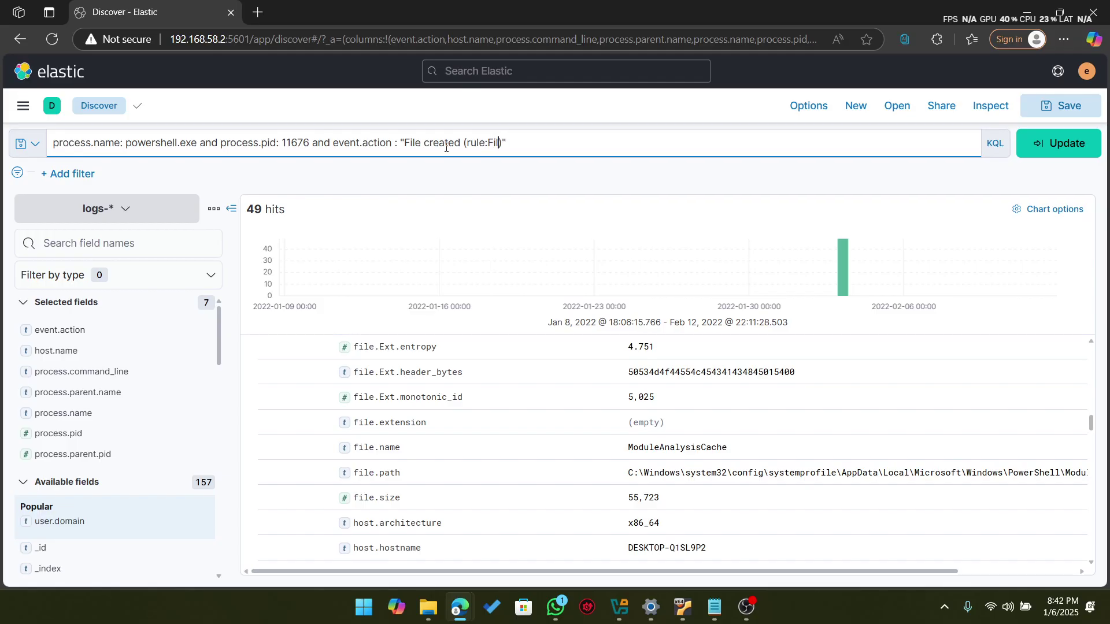
pyautogui.write('reate')
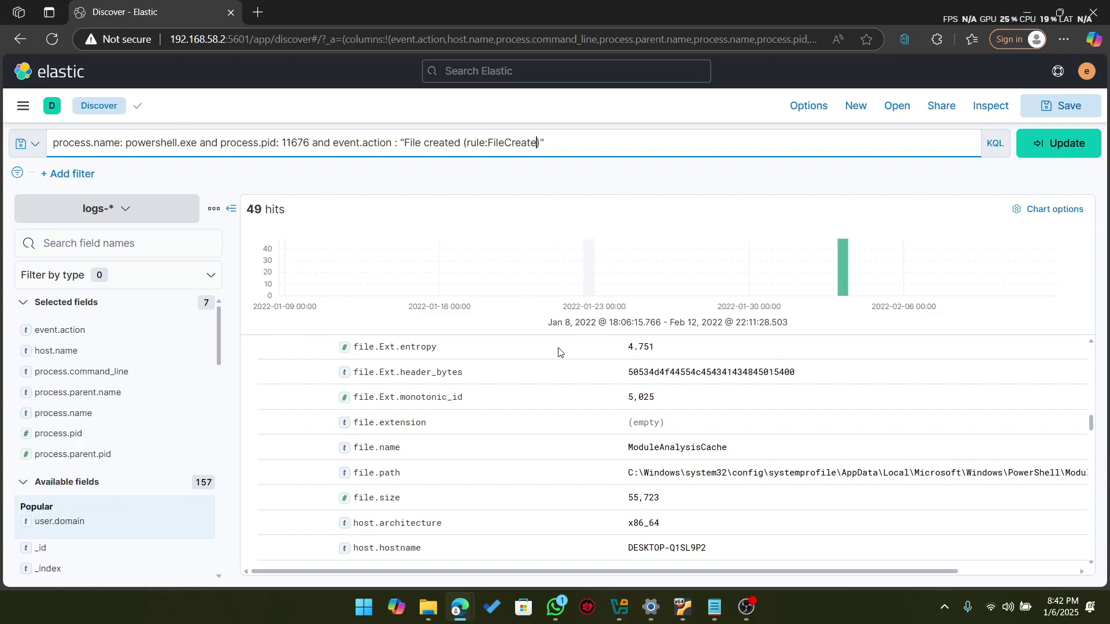
# Step: Collapse the details of the overwrite event from Feb 3, 2022 @ 00:12:54.597
pyautogui.scroll(12, 689, 371)
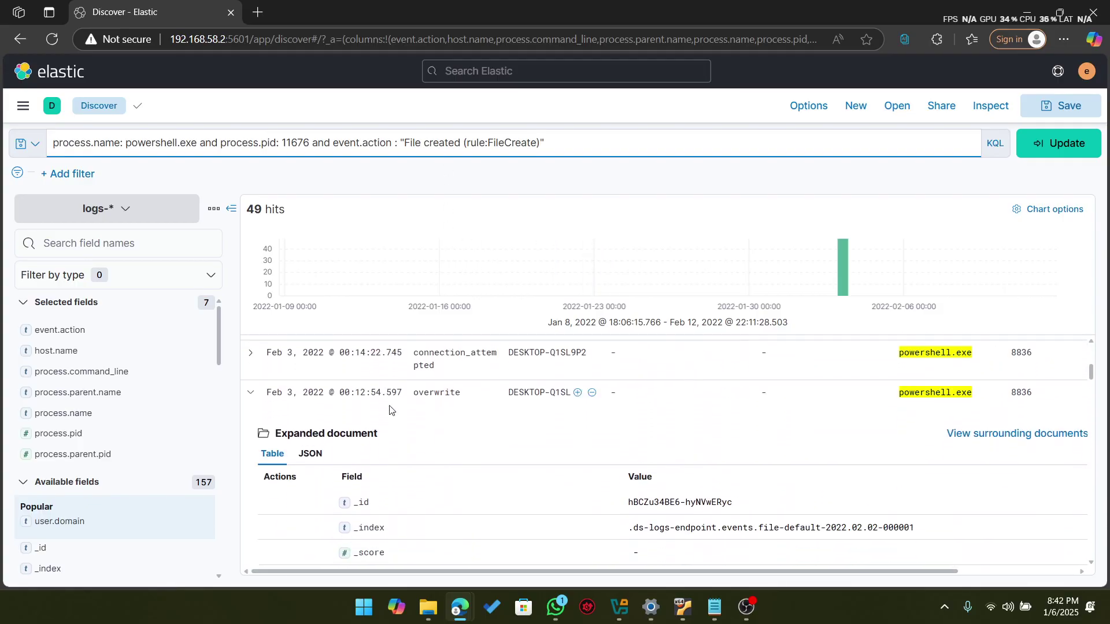
pyautogui.click(250, 396)
pyautogui.scroll(5, 599, 425)
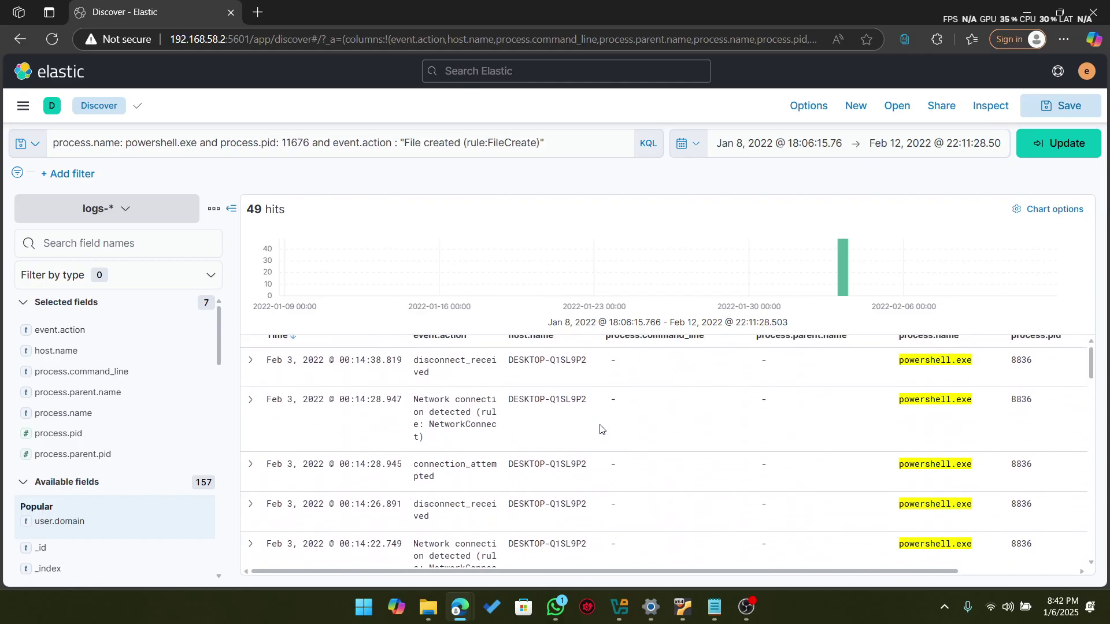
# Step: Add the file.name field as a column of the results table and run the updated query
pyautogui.scroll(-1, 600, 428)
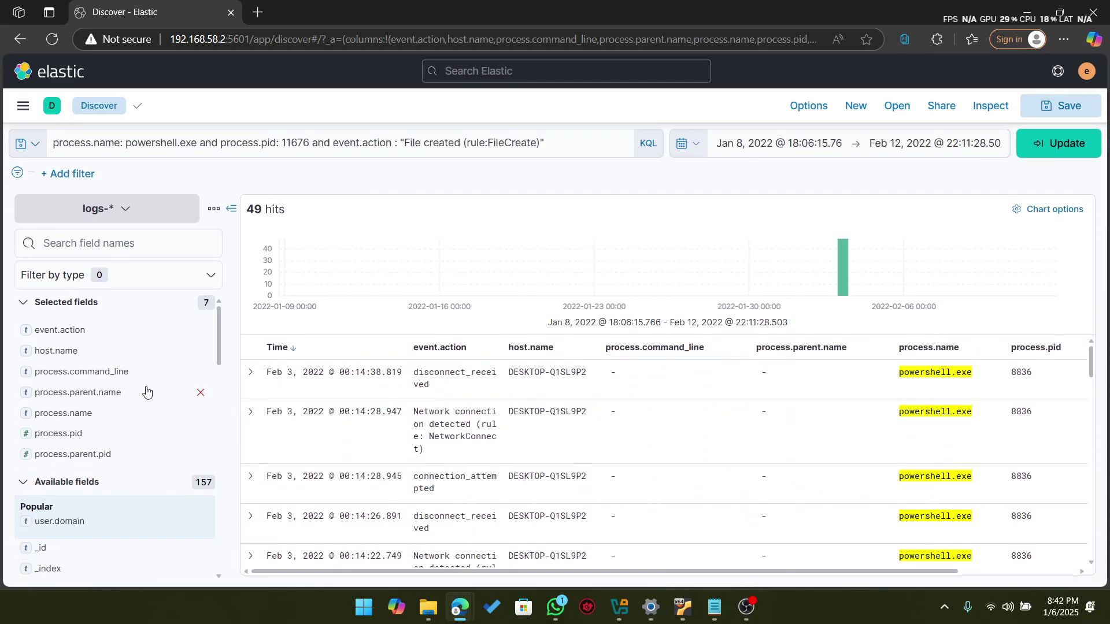
pyautogui.scroll(-2, 146, 392)
pyautogui.scroll(-10, 146, 392)
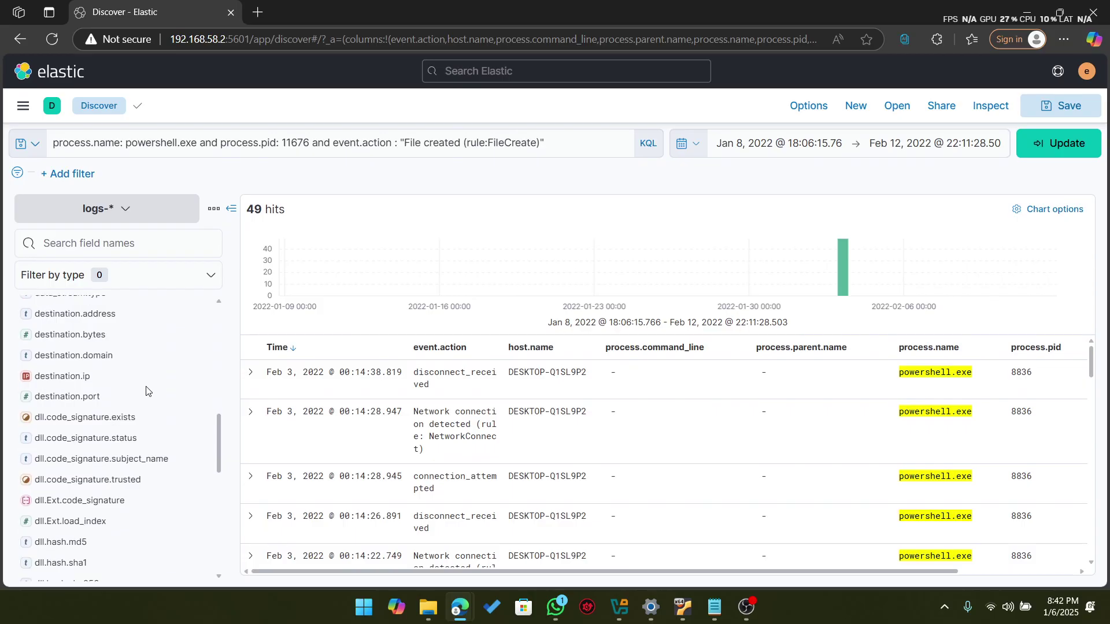
pyautogui.scroll(-10, 146, 392)
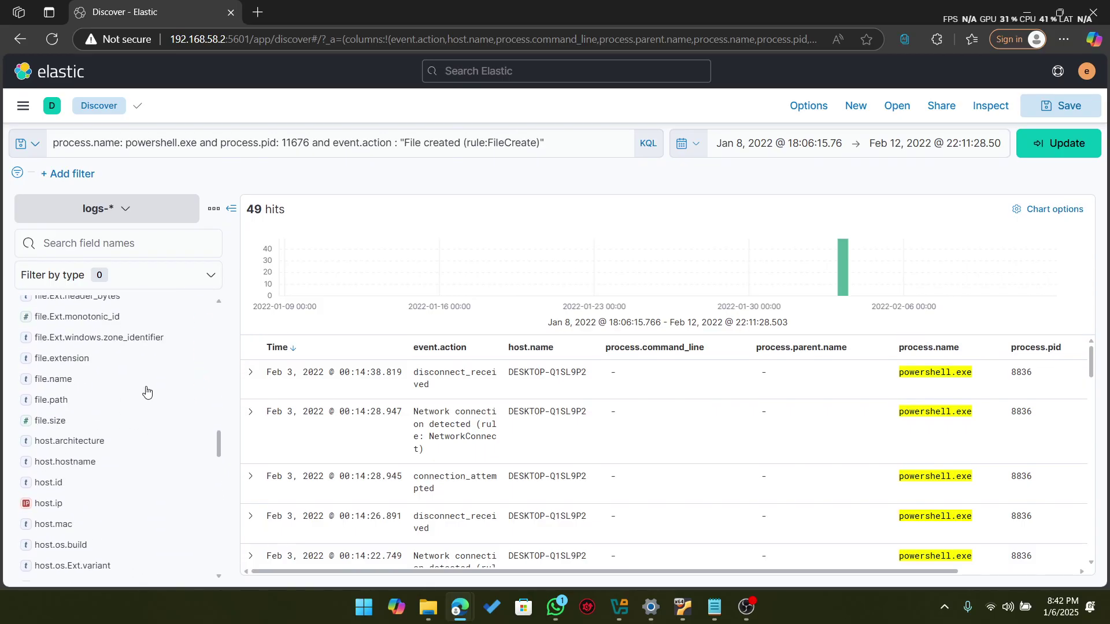
pyautogui.scroll(2, 146, 392)
pyautogui.moveTo(149, 336)
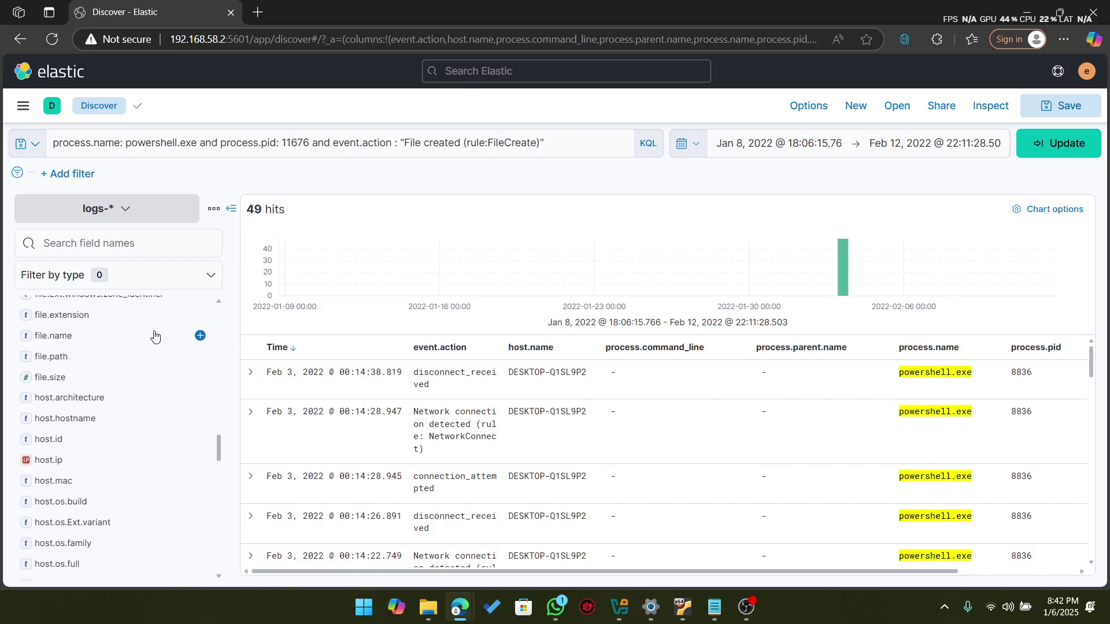
pyautogui.click(200, 335)
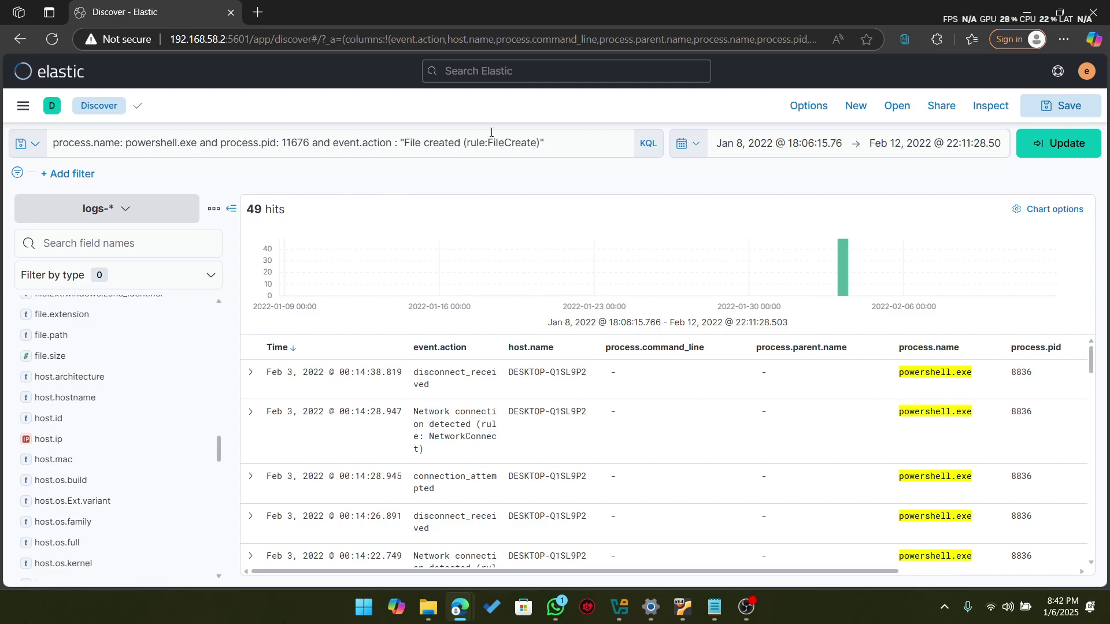
pyautogui.click(558, 145)
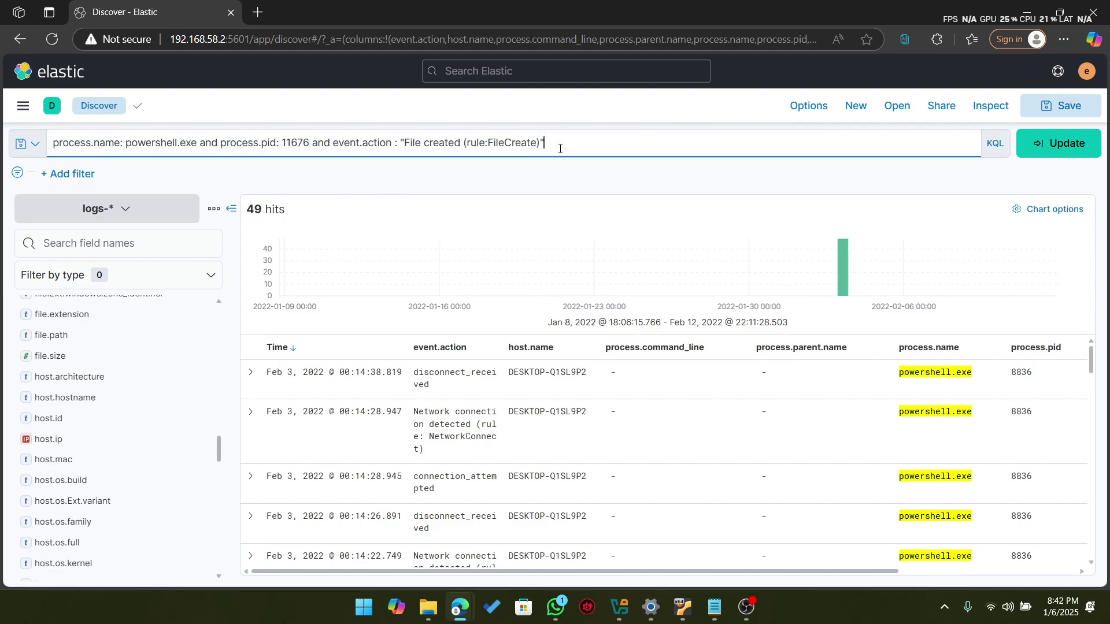
pyautogui.press('Return')
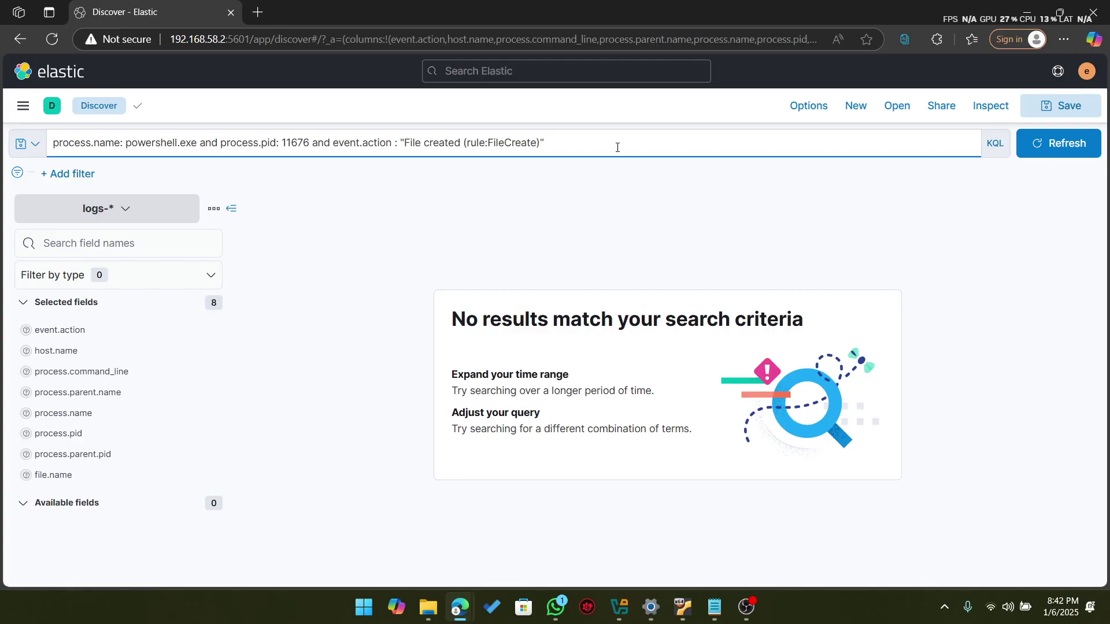
# Step: Reduce the search query to process.name: powershell.exe and process.pid: 11676 and run it
pyautogui.click(587, 150)
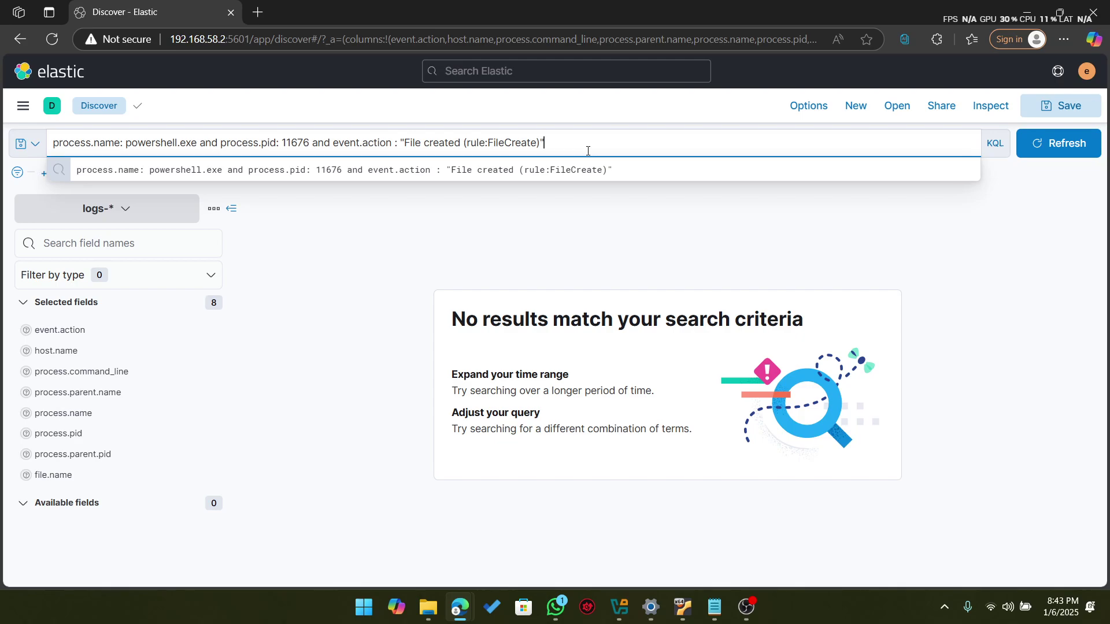
pyautogui.press('BackSpace')
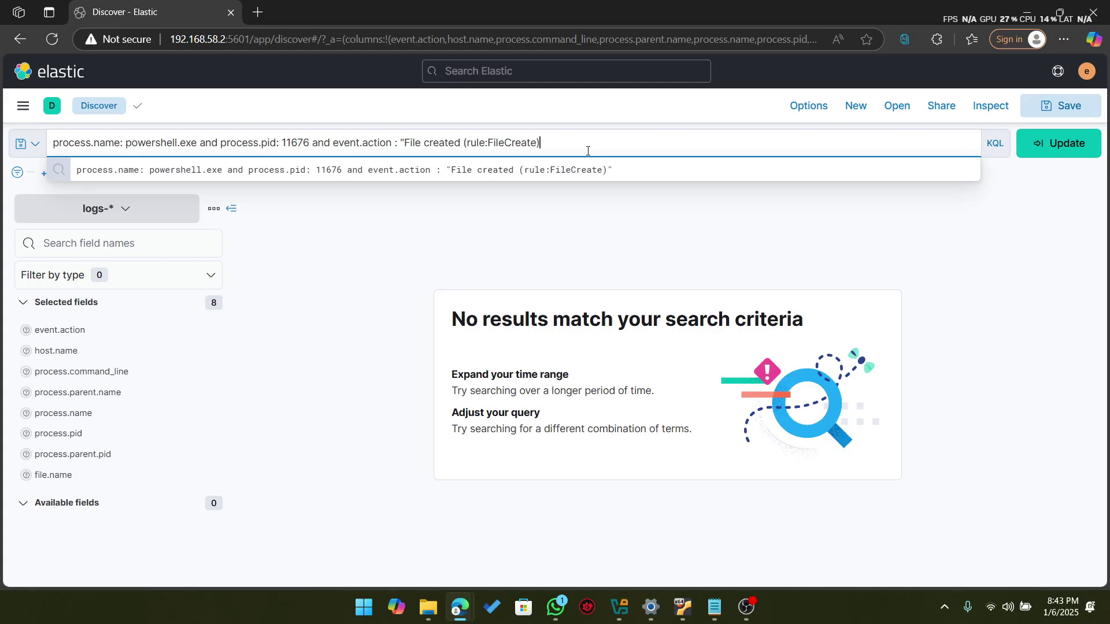
pyautogui.press('BackSpace')
pyautogui.press('BackSpace')
pyautogui.press('BackSpace')
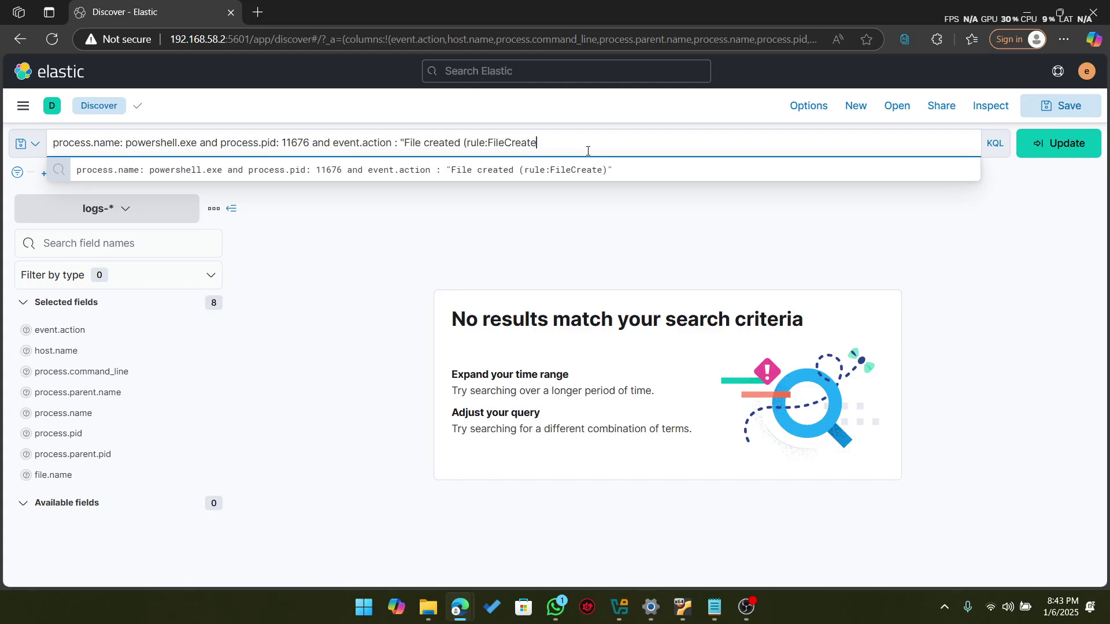
pyautogui.press('BackSpace')
pyautogui.press('BackSpace')
pyautogui.press('BackSpace')
pyautogui.press('BackSpace')
pyautogui.press('BackSpace')
pyautogui.press('BackSpace')
pyautogui.press('BackSpace')
pyautogui.press('BackSpace')
pyautogui.press('BackSpace')
pyautogui.press('BackSpace')
pyautogui.press('BackSpace')
pyautogui.press('BackSpace')
pyautogui.press('BackSpace')
pyautogui.press('BackSpace')
pyautogui.press('BackSpace')
pyautogui.press('BackSpace')
pyautogui.press('BackSpace')
pyautogui.press('BackSpace')
pyautogui.press('BackSpace')
pyautogui.press('BackSpace')
pyautogui.press('BackSpace')
pyautogui.press('BackSpace')
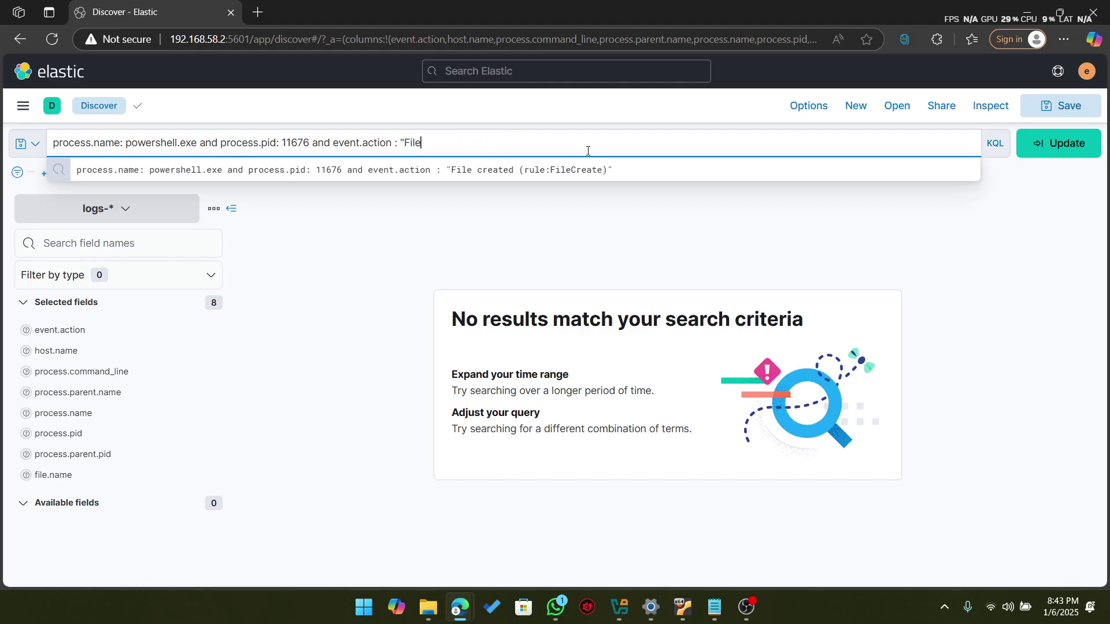
pyautogui.press('BackSpace')
pyautogui.press('BackSpace')
pyautogui.press('BackSpace')
pyautogui.press('BackSpace')
pyautogui.press('BackSpace')
pyautogui.press('BackSpace')
pyautogui.press('BackSpace')
pyautogui.press('BackSpace')
pyautogui.press('BackSpace')
pyautogui.press('BackSpace')
pyautogui.press('BackSpace')
pyautogui.press('BackSpace')
pyautogui.press('BackSpace')
pyautogui.press('BackSpace')
pyautogui.press('BackSpace')
pyautogui.press('BackSpace')
pyautogui.press('BackSpace')
pyautogui.press('BackSpace')
pyautogui.press('BackSpace')
pyautogui.press('BackSpace')
pyautogui.press('BackSpace')
pyautogui.press('BackSpace')
pyautogui.press('BackSpace')
pyautogui.press('BackSpace')
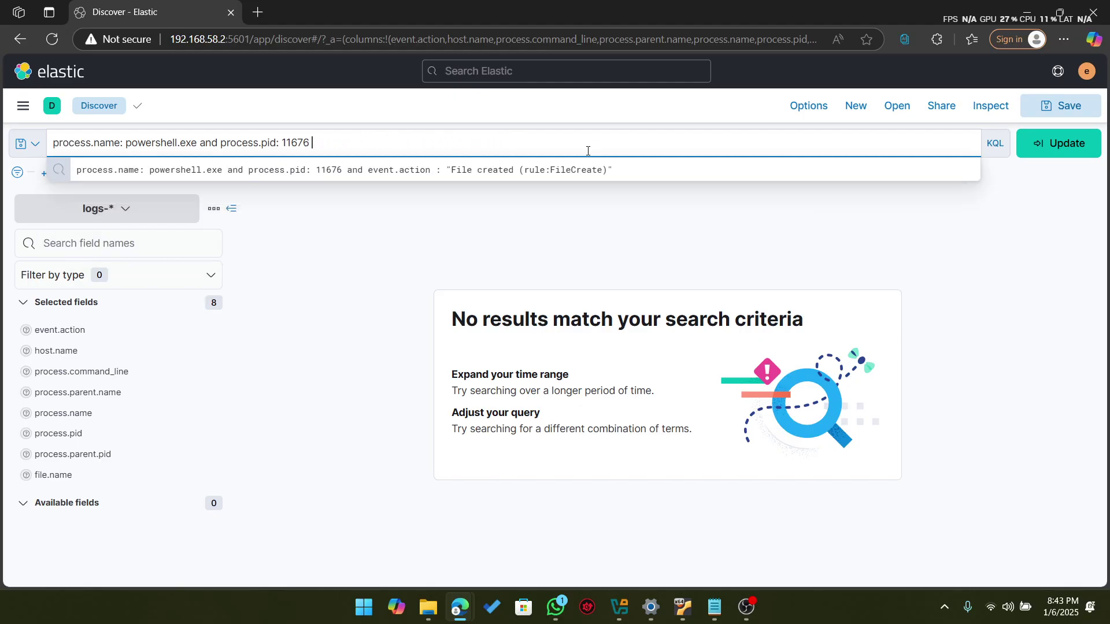
pyautogui.press('Return')
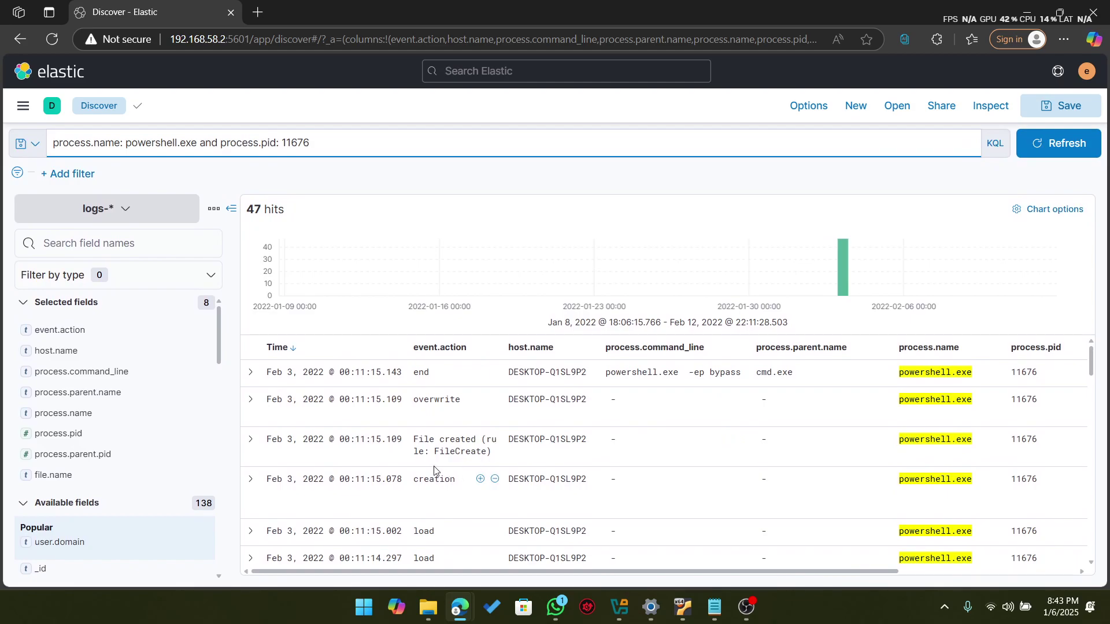
pyautogui.scroll(-2, 449, 449)
pyautogui.scroll(-2, 450, 449)
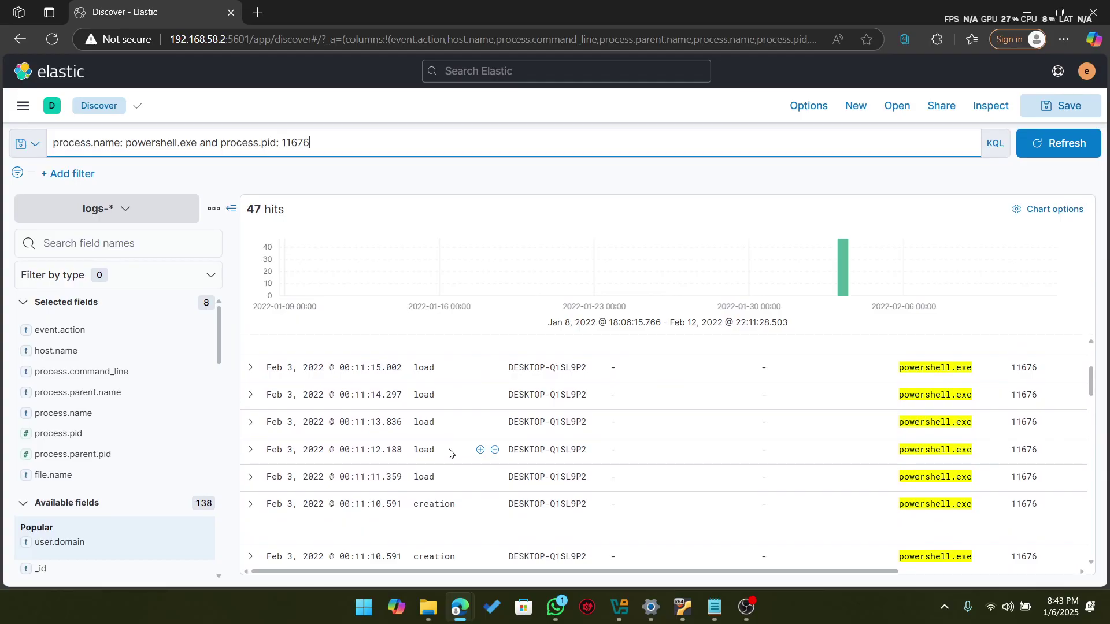
pyautogui.scroll(4, 449, 450)
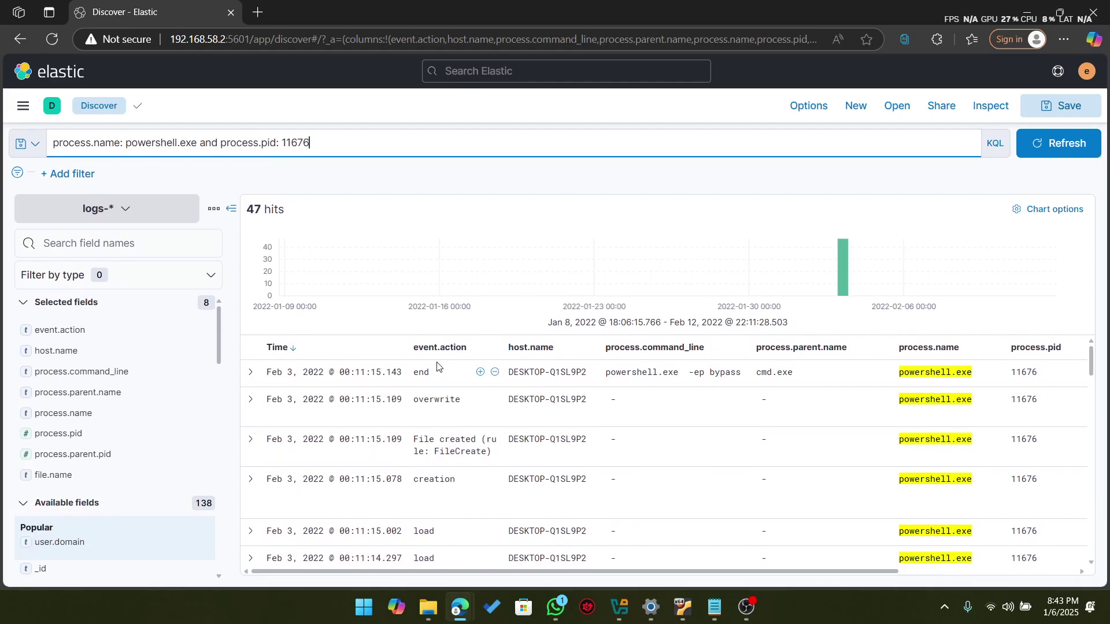
# Step: Append the condition and event.action : "File created (rule:FileCreate)" to the search query
pyautogui.click(379, 141)
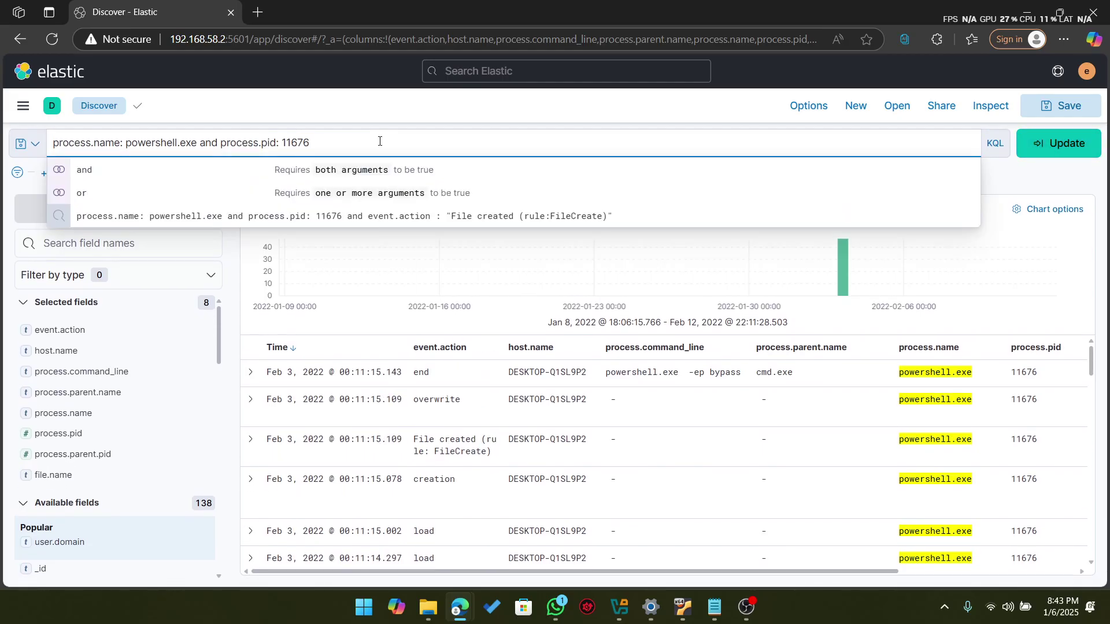
pyautogui.press('BackSpace')
pyautogui.write('and event.ac')
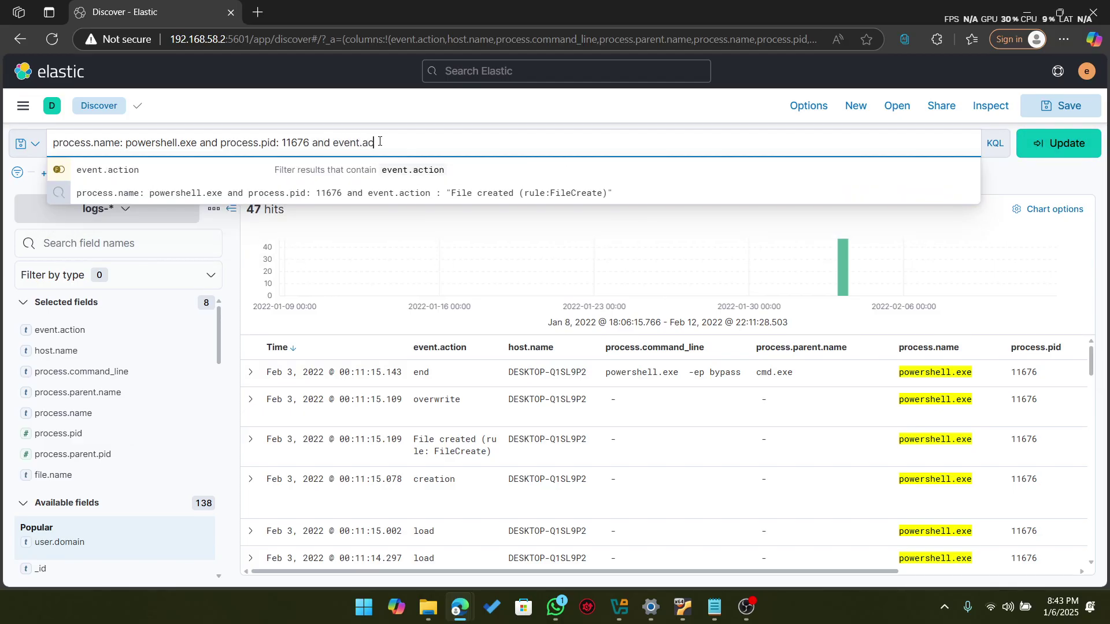
pyautogui.write('tion : "File created (r')
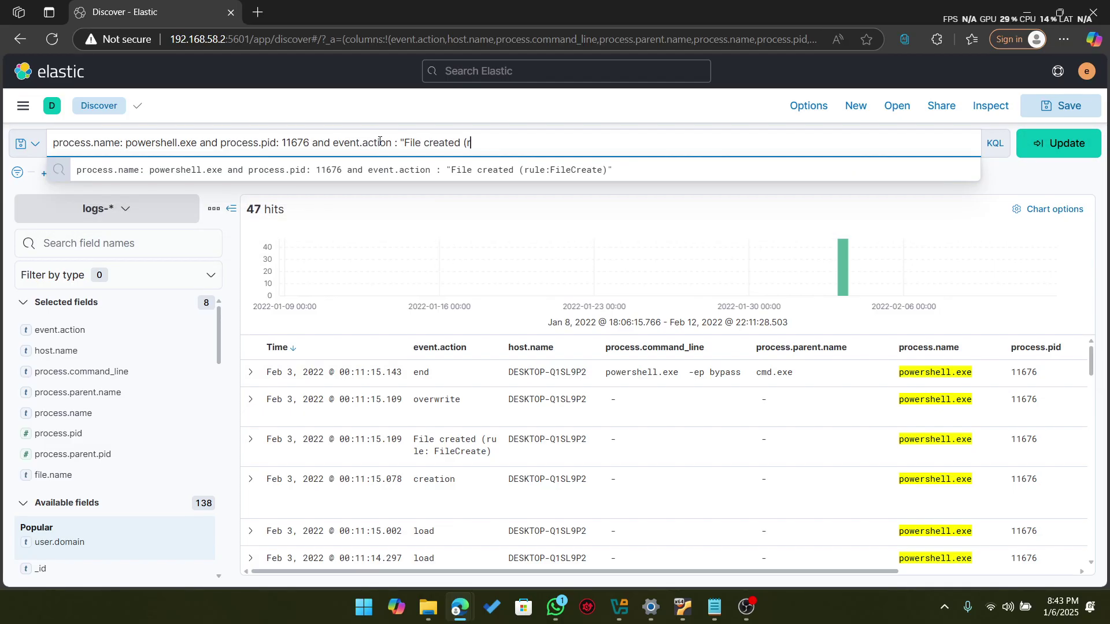
pyautogui.write('ule:FileCreate)"')
pyautogui.press('Left')
pyautogui.press('Left')
pyautogui.press('BackSpace')
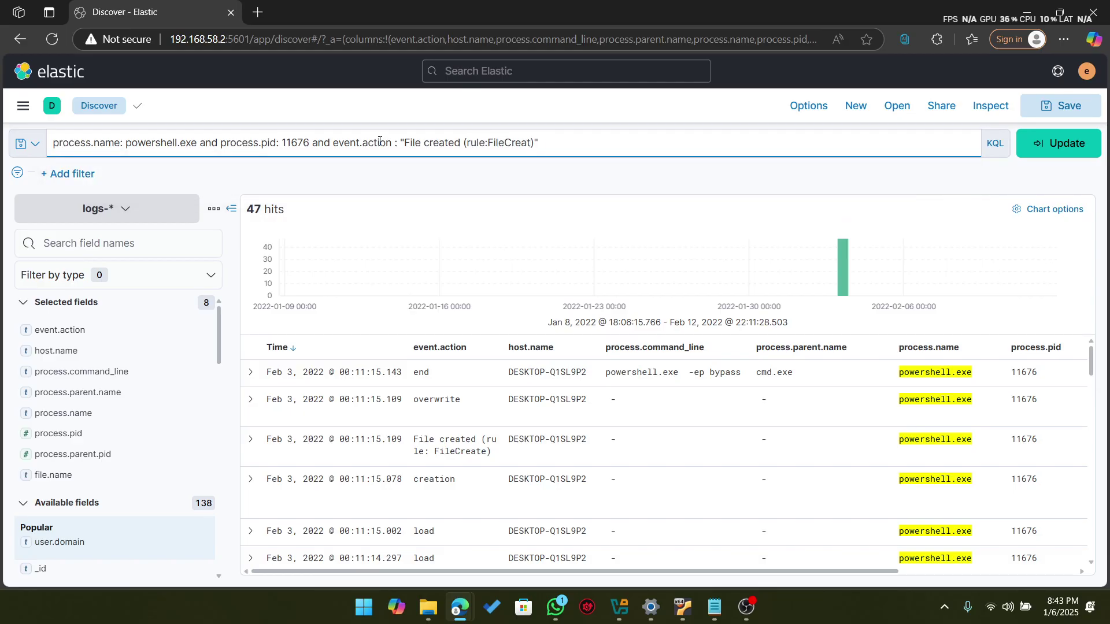
pyautogui.write('ed')
pyautogui.press('BackSpace')
# Step: Try running the query with the quotation marks around the event.action value removed
pyautogui.hotkey('ctrl', 'Left')
pyautogui.hotkey('ctrl', 'Left')
pyautogui.hotkey('ctrl', 'Left')
pyautogui.hotkey('ctrl', 'Left')
pyautogui.hotkey('ctrl', 'Left')
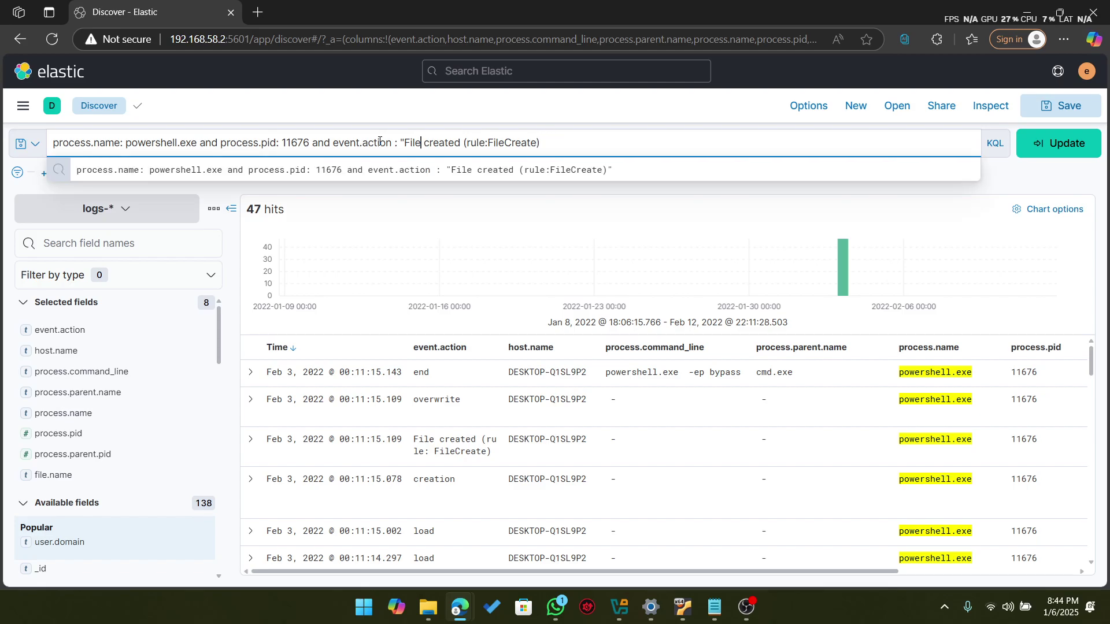
pyautogui.press('BackSpace')
pyautogui.press('Return')
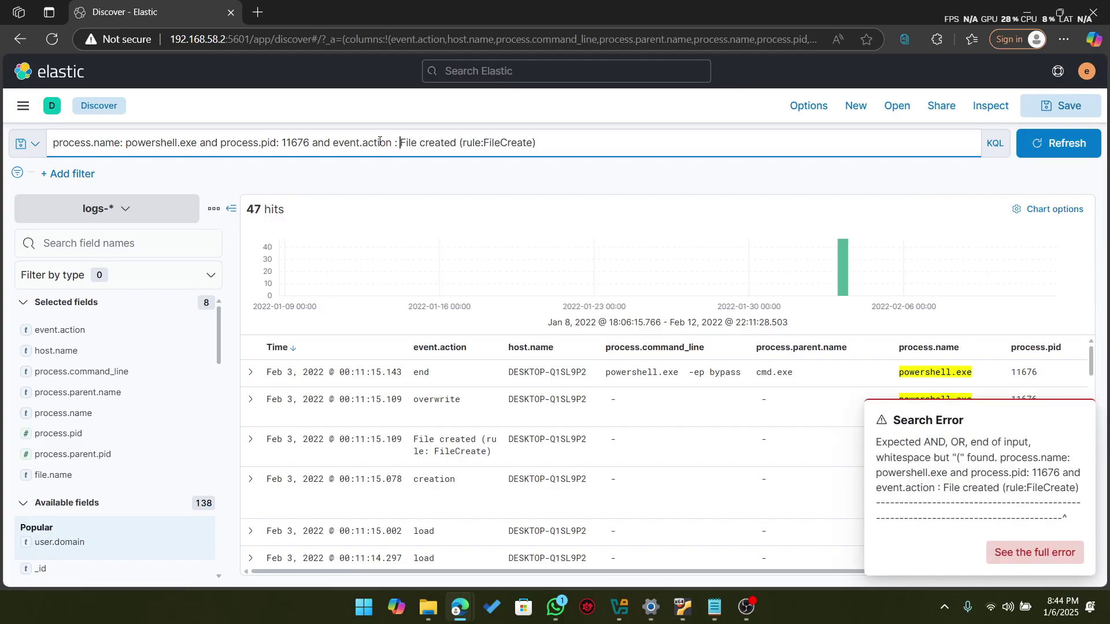
# Step: Put quotation marks back around File created (rule:FileCreate) in the query and run it
pyautogui.write('"')
pyautogui.press('Right')
pyautogui.press('Right')
pyautogui.press('Right')
pyautogui.press('Right')
pyautogui.press('Right')
pyautogui.press('Right')
pyautogui.press('Right')
pyautogui.press('Right')
pyautogui.press('Right')
pyautogui.press('Right')
pyautogui.press('Right')
pyautogui.press('Right')
pyautogui.press('Right')
pyautogui.press('Right')
pyautogui.press('Right')
pyautogui.press('Right')
pyautogui.press('Right')
pyautogui.press('Right')
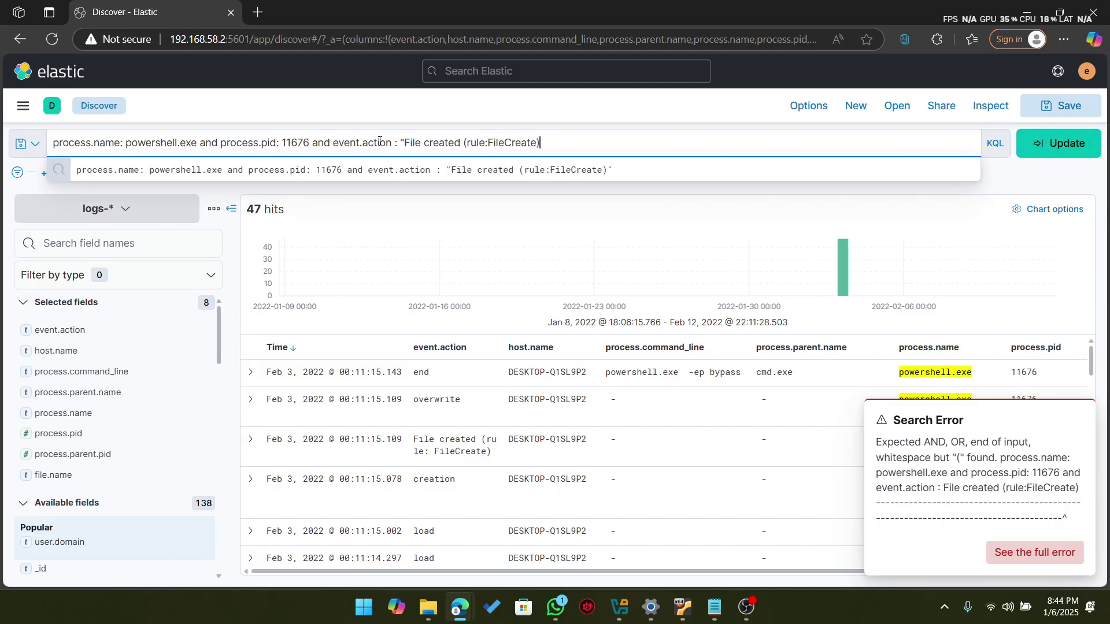
pyautogui.write('""')
pyautogui.press('Return')
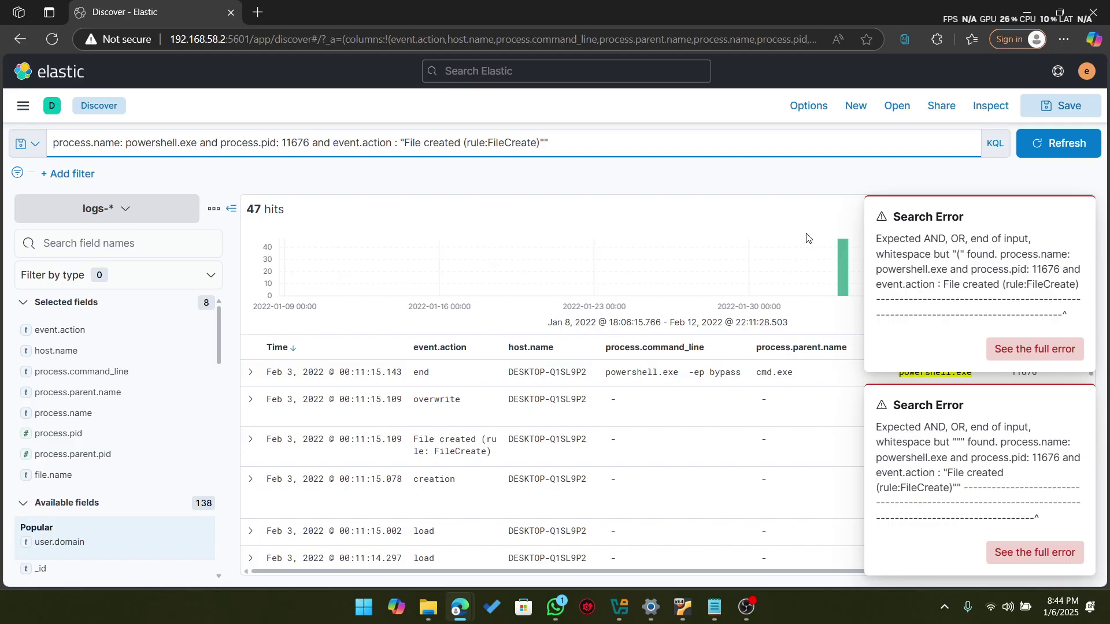
# Step: Remove the extra closing quotation mark from the event.action value and rerun the query
pyautogui.press('BackSpace')
pyautogui.press('BackSpace')
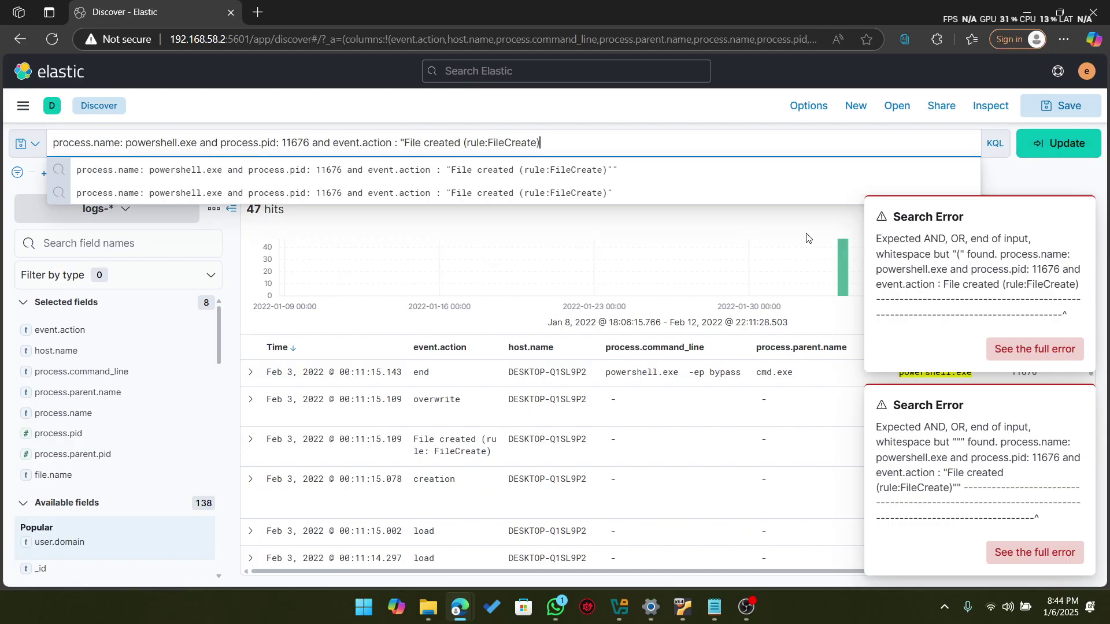
pyautogui.write('"')
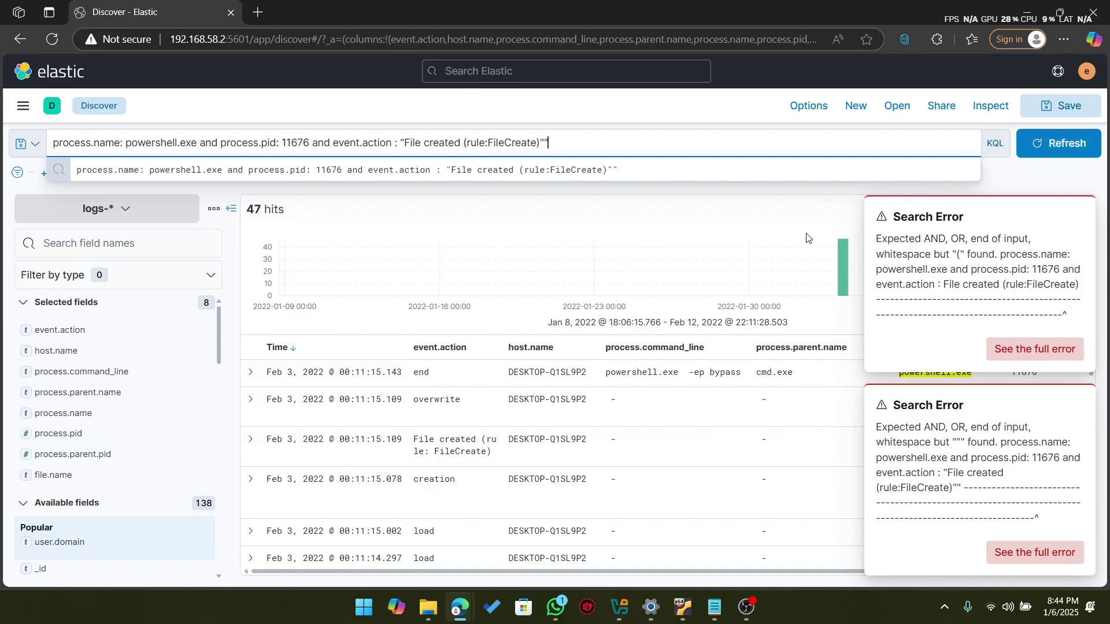
pyautogui.press('Return')
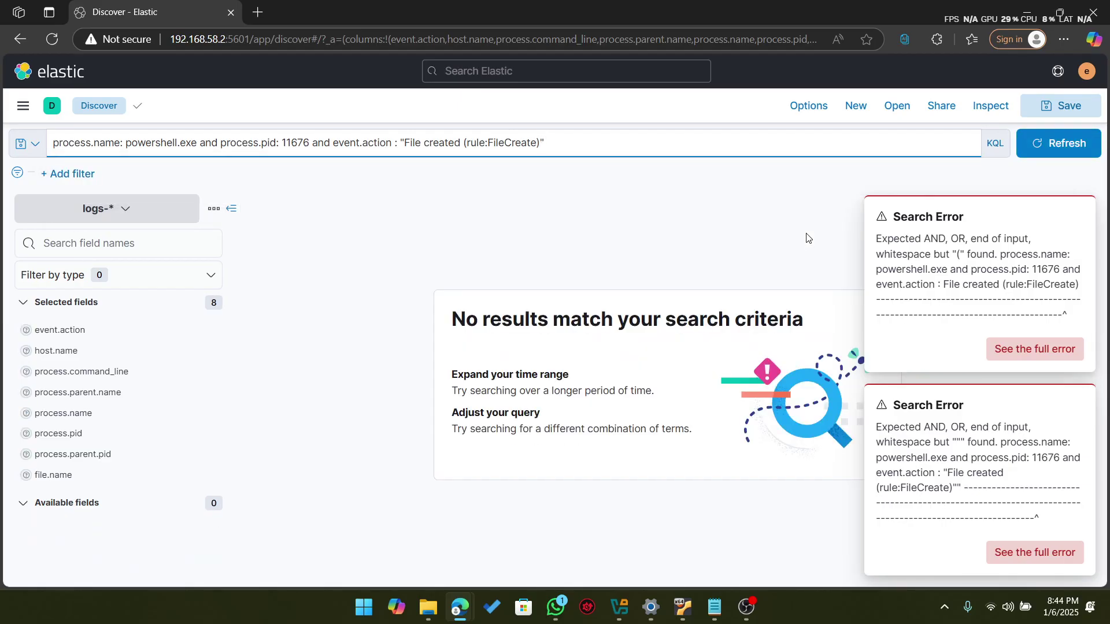
pyautogui.click(1037, 150)
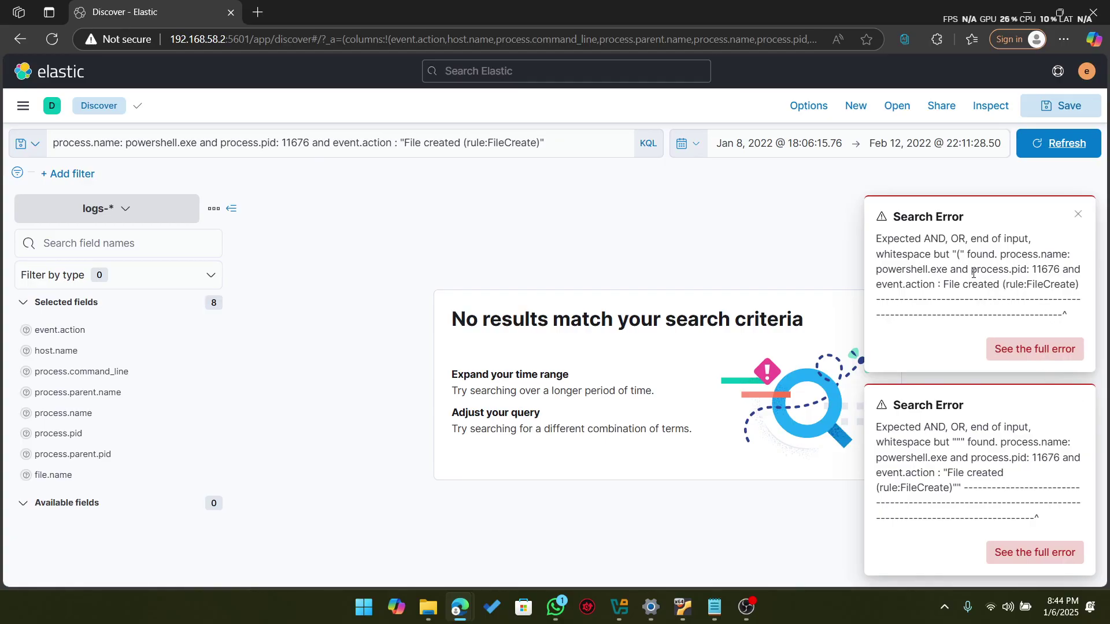
pyautogui.click(1078, 215)
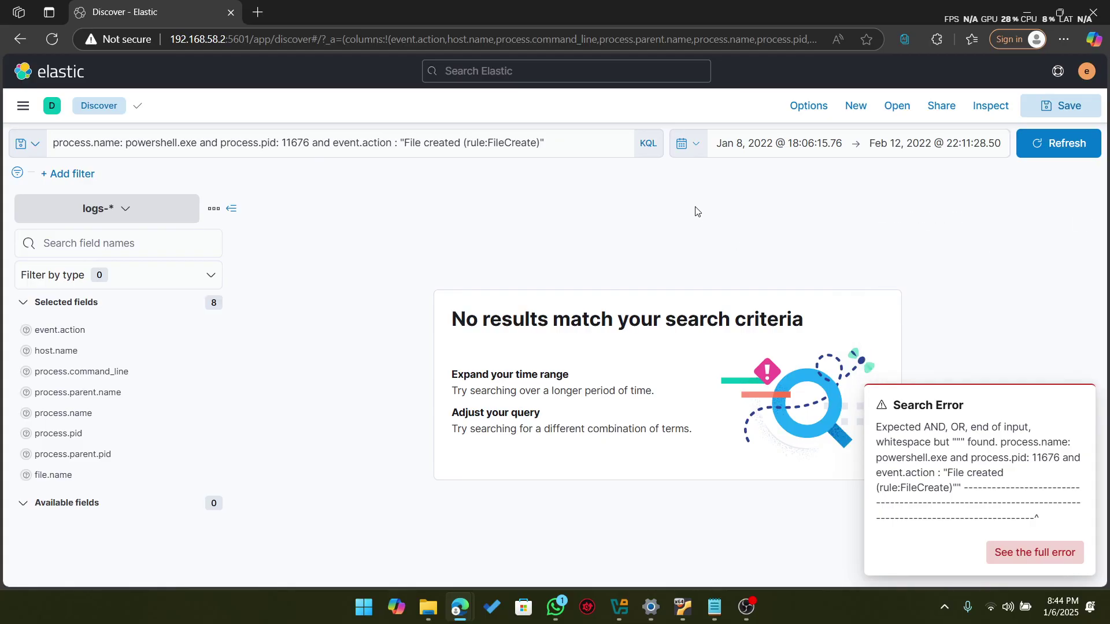
# Step: Try the search with the event.action value unquoted as File created (rule:FileCreate)
pyautogui.click(583, 152)
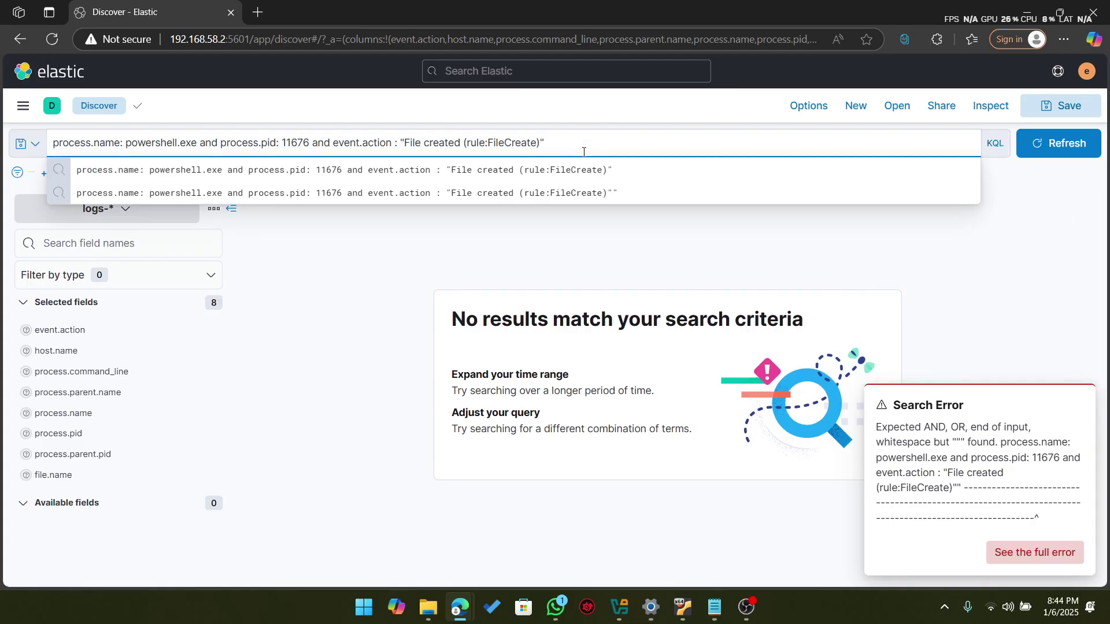
pyautogui.press('BackSpace')
pyautogui.press('Left')
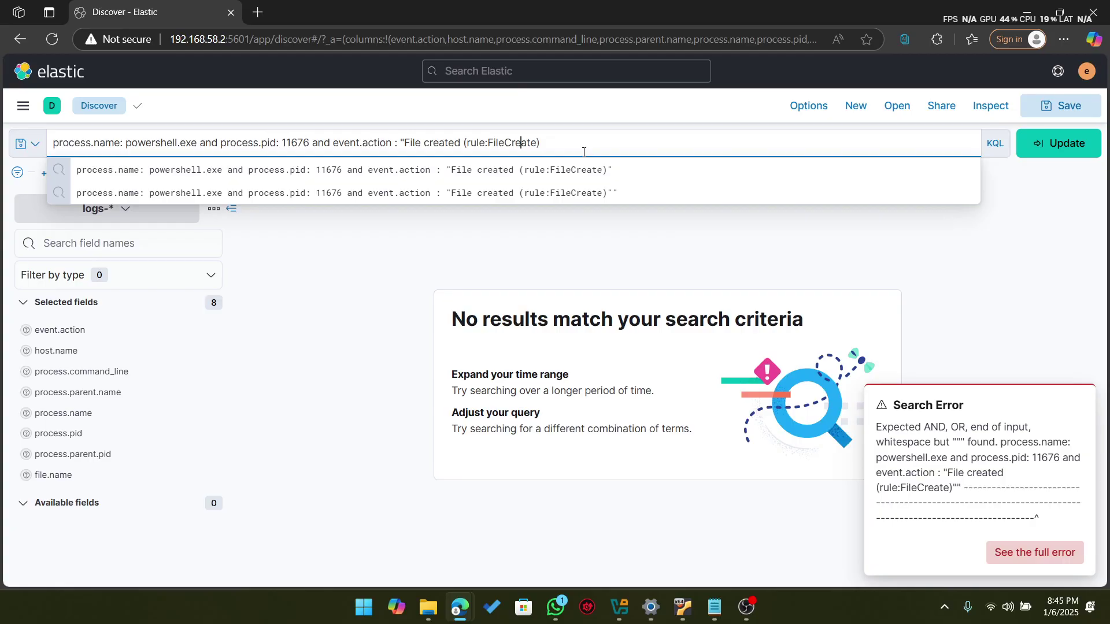
pyautogui.press('Left')
pyautogui.press('Left')
pyautogui.press('Left')
pyautogui.press('Left')
pyautogui.press('Left')
pyautogui.press('Left')
pyautogui.press('Left')
pyautogui.press('Left')
pyautogui.press('Left')
pyautogui.press('Left')
pyautogui.press('BackSpace')
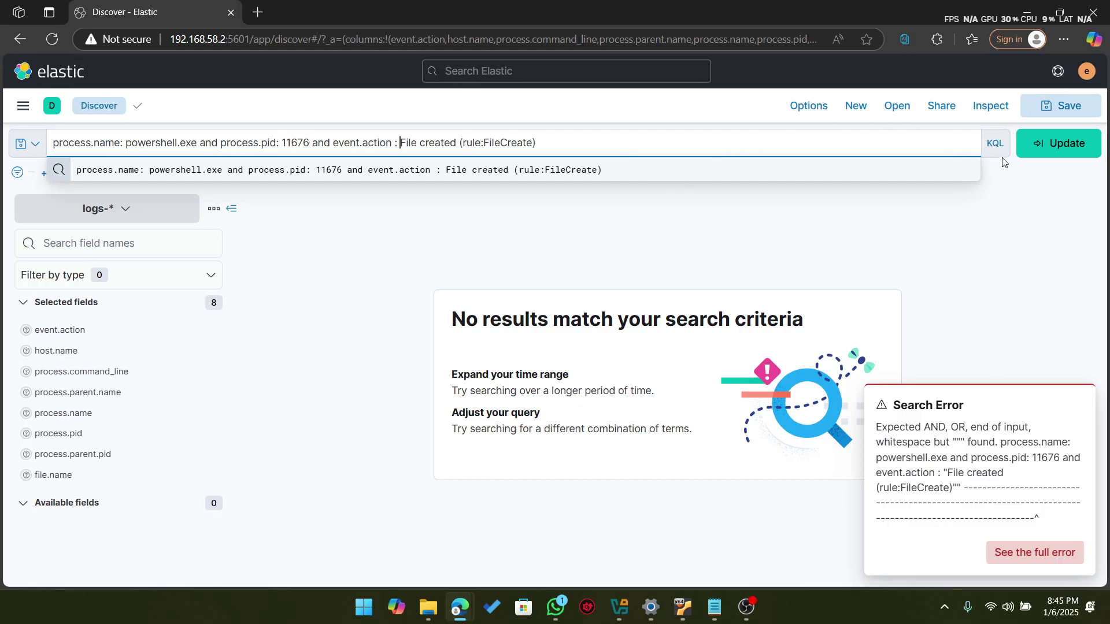
pyautogui.click(914, 152)
pyautogui.press('Return')
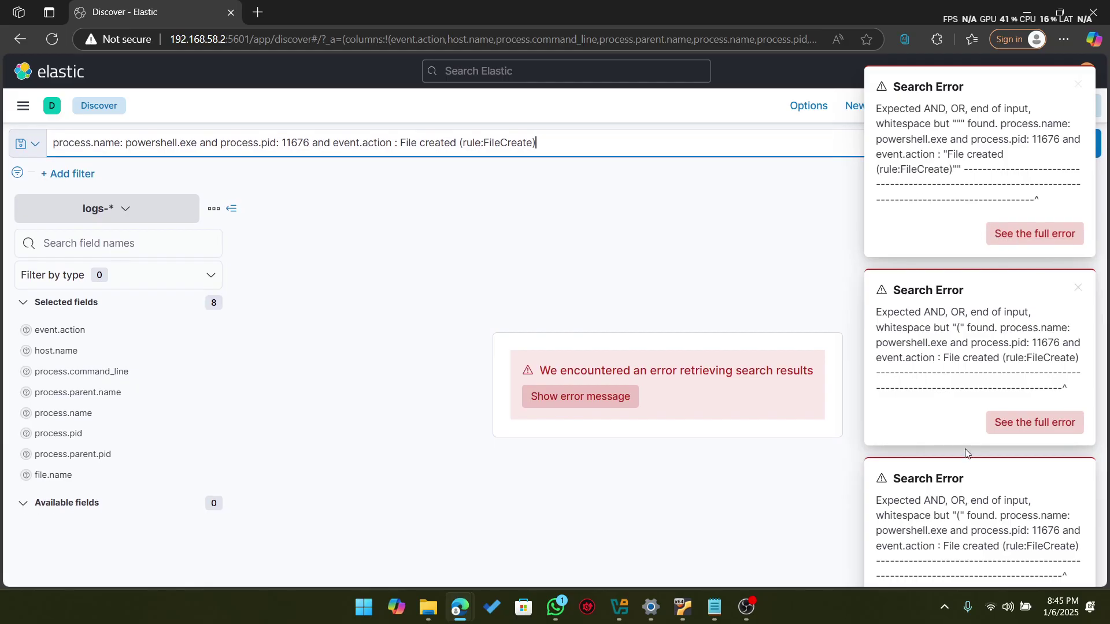
pyautogui.scroll(-1, 966, 453)
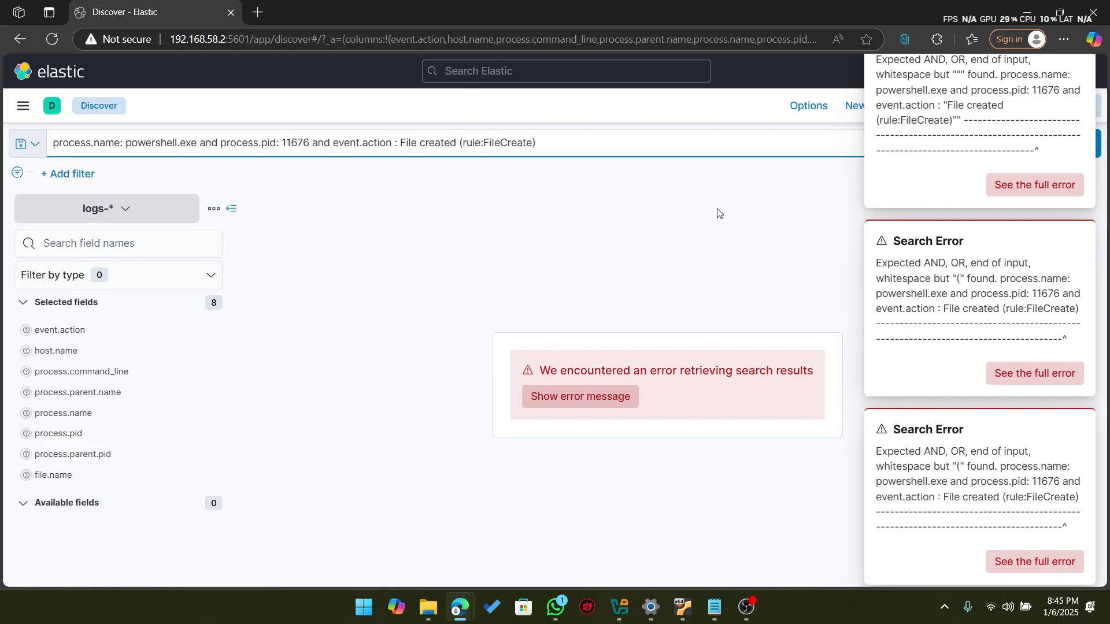
# Step: Shorten the event.action value to File created and run the query
pyautogui.click(561, 143)
pyautogui.press('BackSpace')
pyautogui.press('BackSpace')
pyautogui.press('BackSpace')
pyautogui.press('BackSpace')
pyautogui.press('BackSpace')
pyautogui.press('BackSpace')
pyautogui.press('BackSpace')
pyautogui.press('BackSpace')
pyautogui.press('BackSpace')
pyautogui.press('BackSpace')
pyautogui.press('BackSpace')
pyautogui.press('BackSpace')
pyautogui.press('BackSpace')
pyautogui.press('BackSpace')
pyautogui.press('BackSpace')
pyautogui.press('Return')
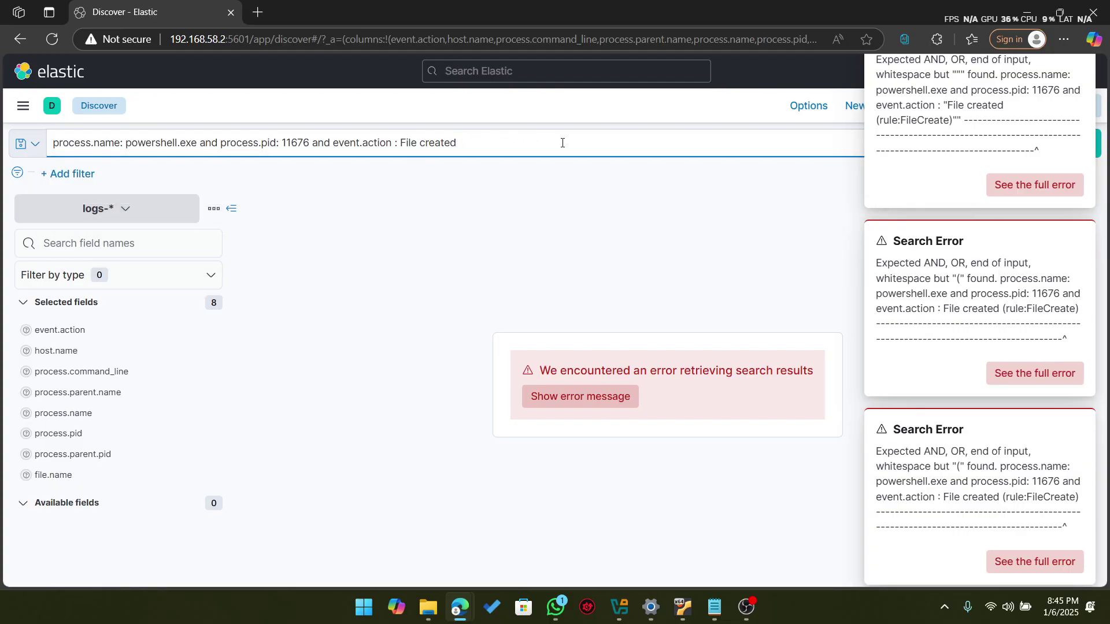
# Step: Delete the event.action condition from the query and run it with only the process name and PID 11676 conditions
pyautogui.press('BackSpace')
pyautogui.press('BackSpace')
pyautogui.press('BackSpace')
pyautogui.press('BackSpace')
pyautogui.press('BackSpace')
pyautogui.press('BackSpace')
pyautogui.press('BackSpace')
pyautogui.press('BackSpace')
pyautogui.press('BackSpace')
pyautogui.press('BackSpace')
pyautogui.press('BackSpace')
pyautogui.press('BackSpace')
pyautogui.press('BackSpace')
pyautogui.press('BackSpace')
pyautogui.press('BackSpace')
pyautogui.press('BackSpace')
pyautogui.press('BackSpace')
pyautogui.press('BackSpace')
pyautogui.press('BackSpace')
pyautogui.press('BackSpace')
pyautogui.press('BackSpace')
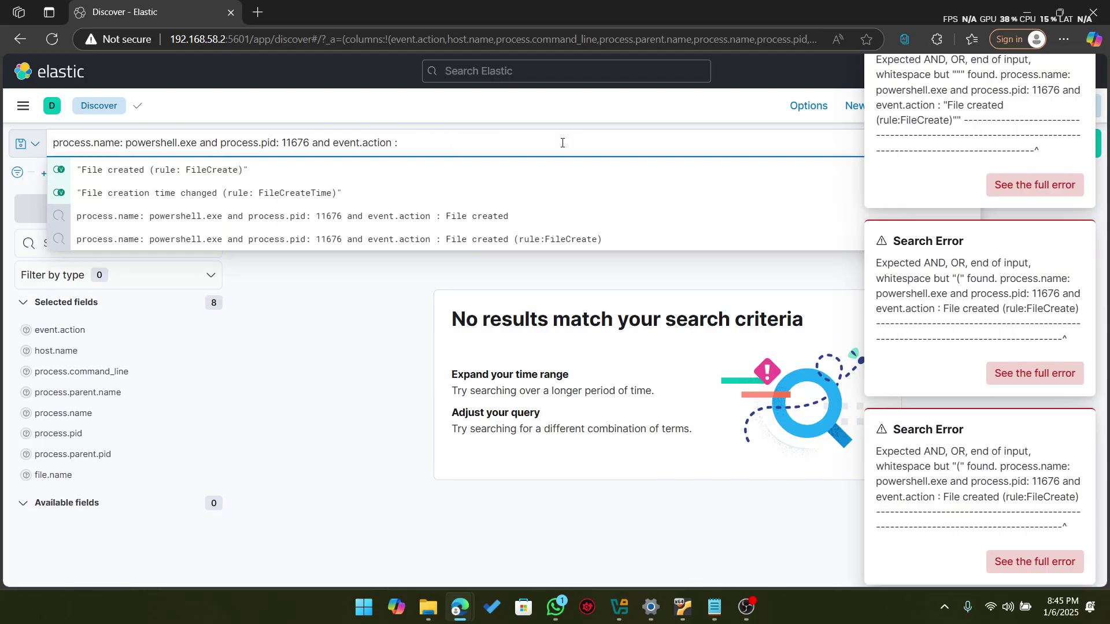
pyautogui.press('BackSpace')
pyautogui.press('Return')
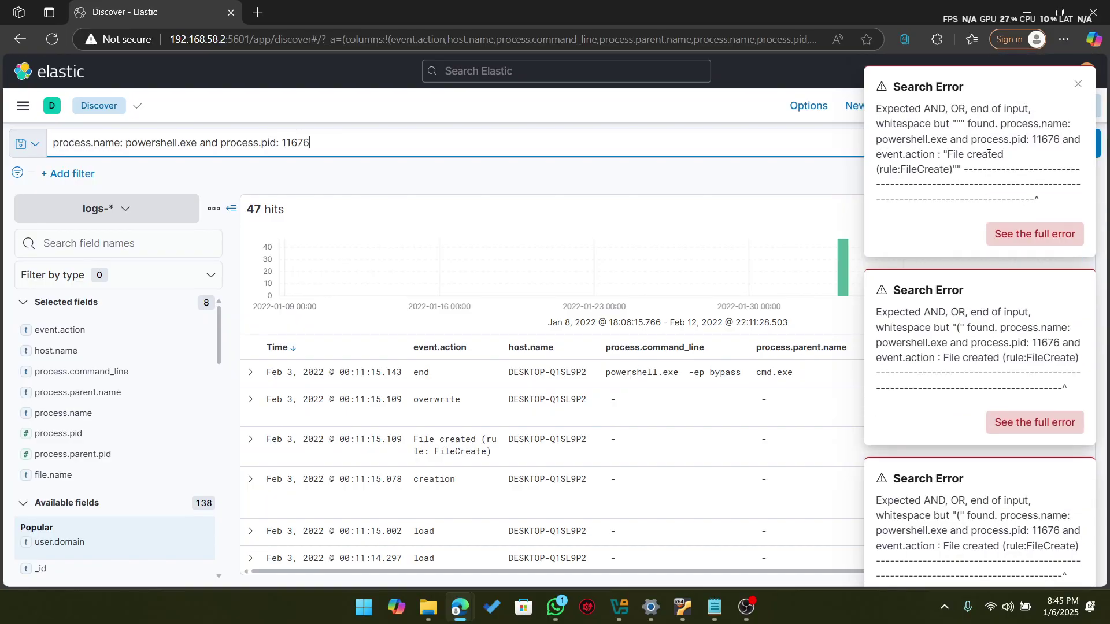
# Step: Dismiss the remaining search error notifications covering the results table
pyautogui.click(1078, 84)
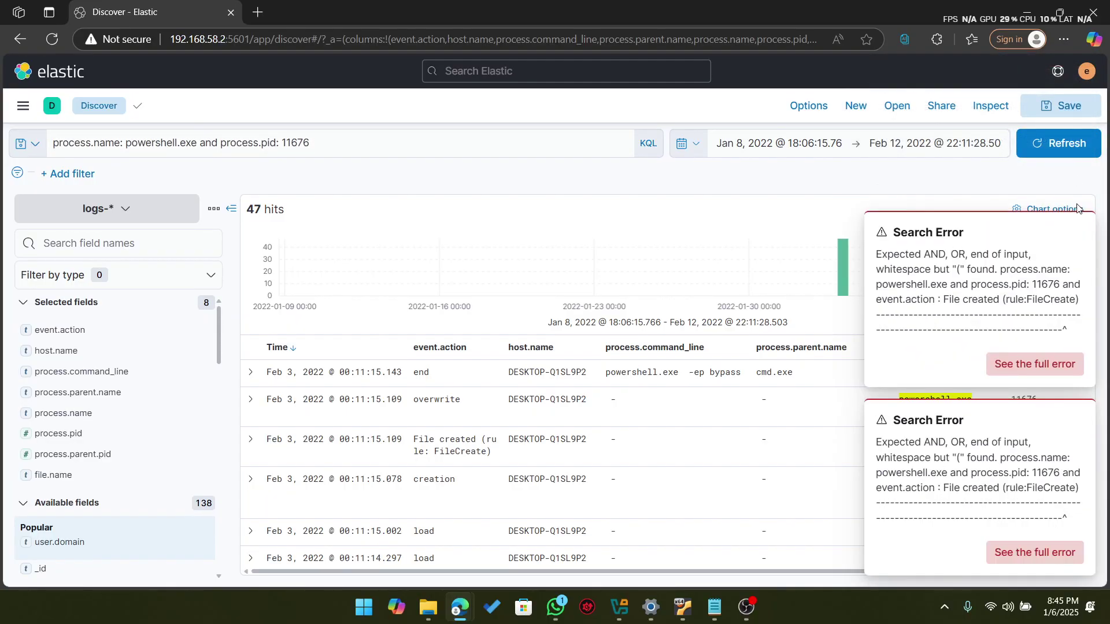
pyautogui.click(1078, 233)
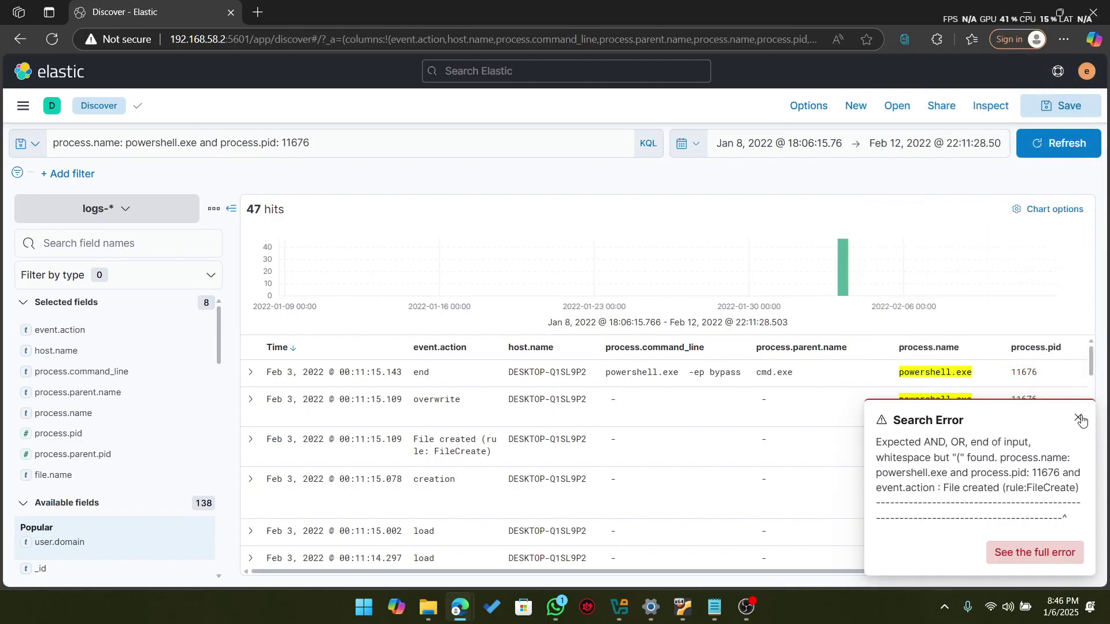
pyautogui.click(1081, 420)
pyautogui.scroll(-2, 697, 416)
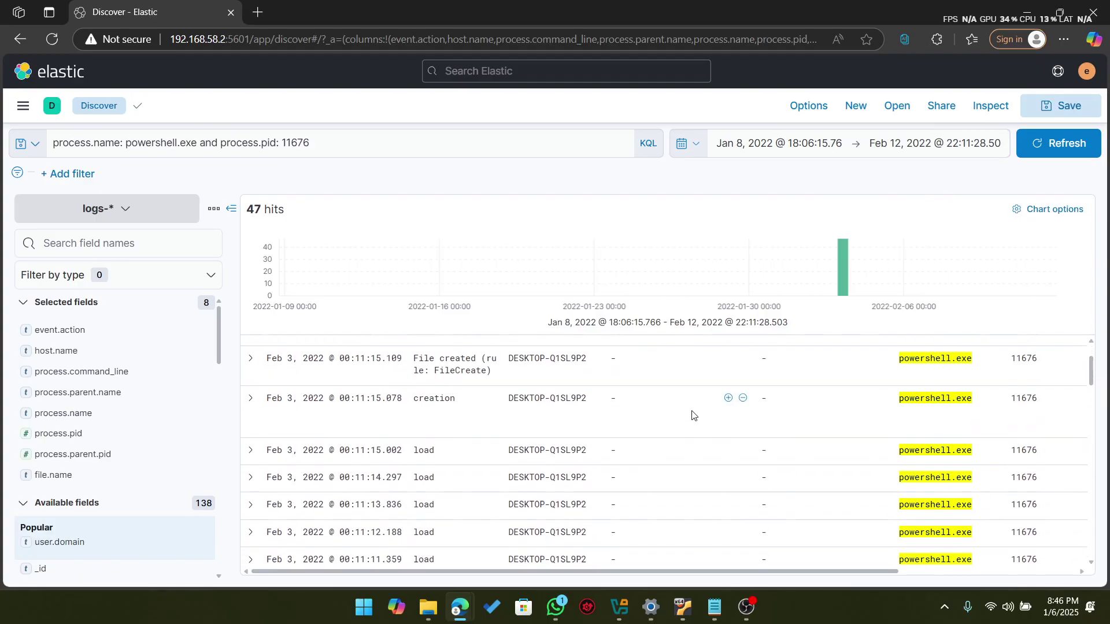
# Step: Look through the event.action values and timestamps of the PID 11676 events, down to the oldest ones
pyautogui.scroll(2, 693, 415)
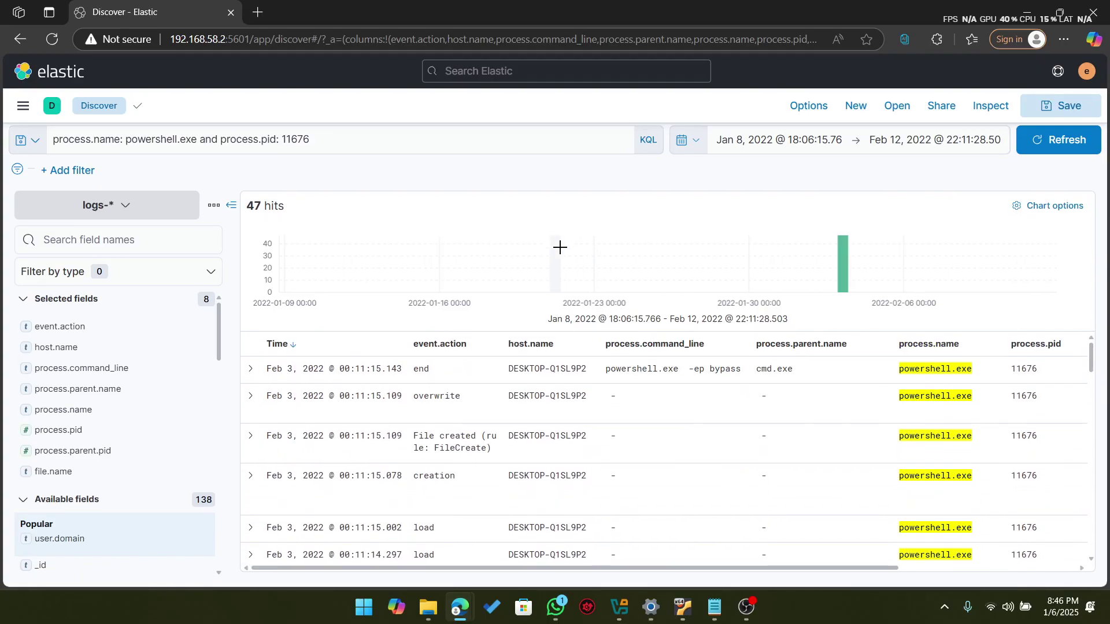
pyautogui.scroll(-5, 584, 428)
pyautogui.scroll(-8, 581, 451)
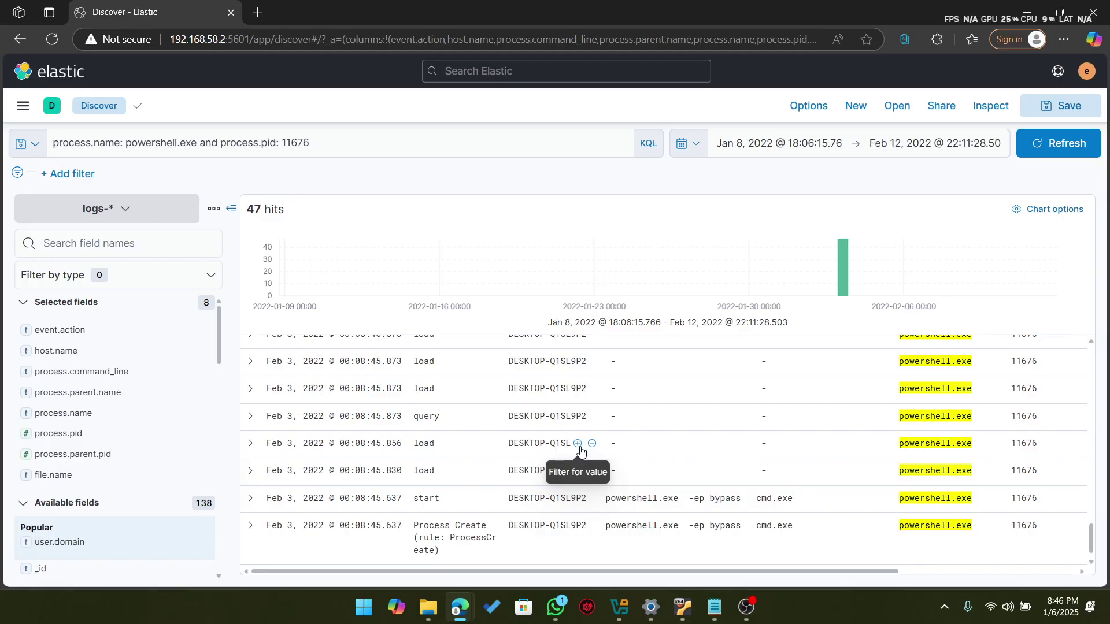
pyautogui.scroll(-1, 581, 450)
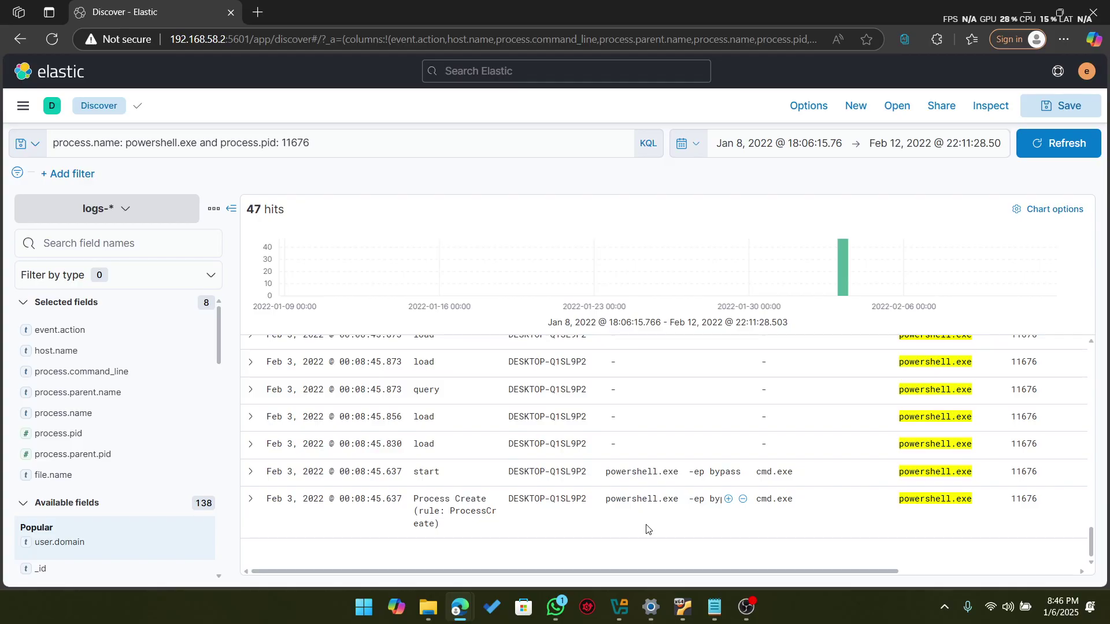
pyautogui.hscroll(3, 646, 529)
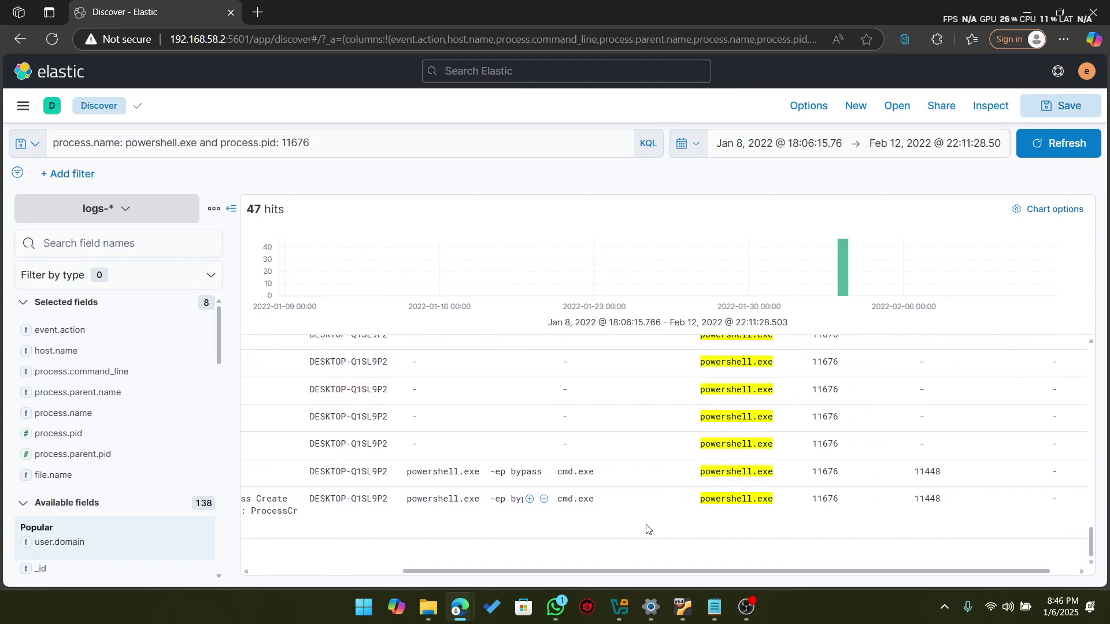
pyautogui.hscroll(-3, 647, 529)
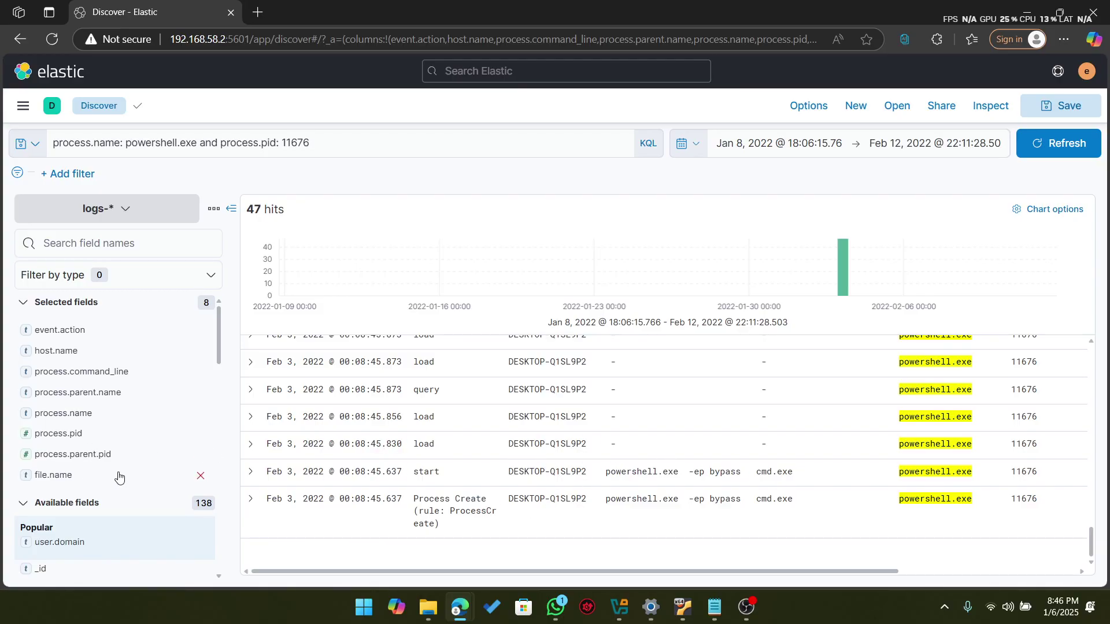
pyautogui.scroll(5, 471, 426)
pyautogui.scroll(10, 471, 426)
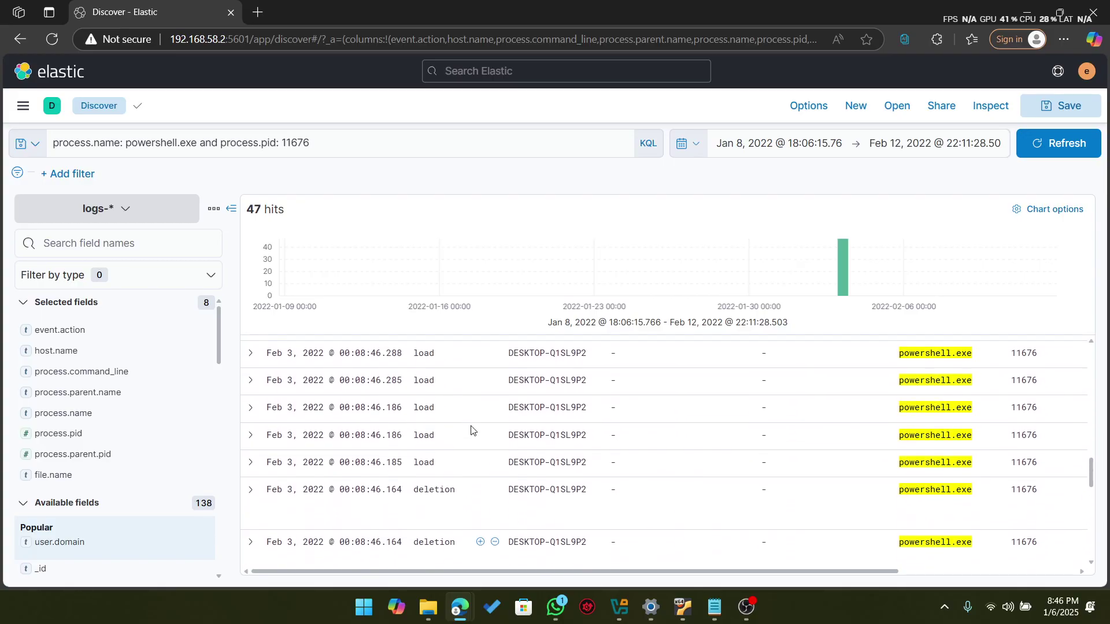
pyautogui.scroll(3, 471, 428)
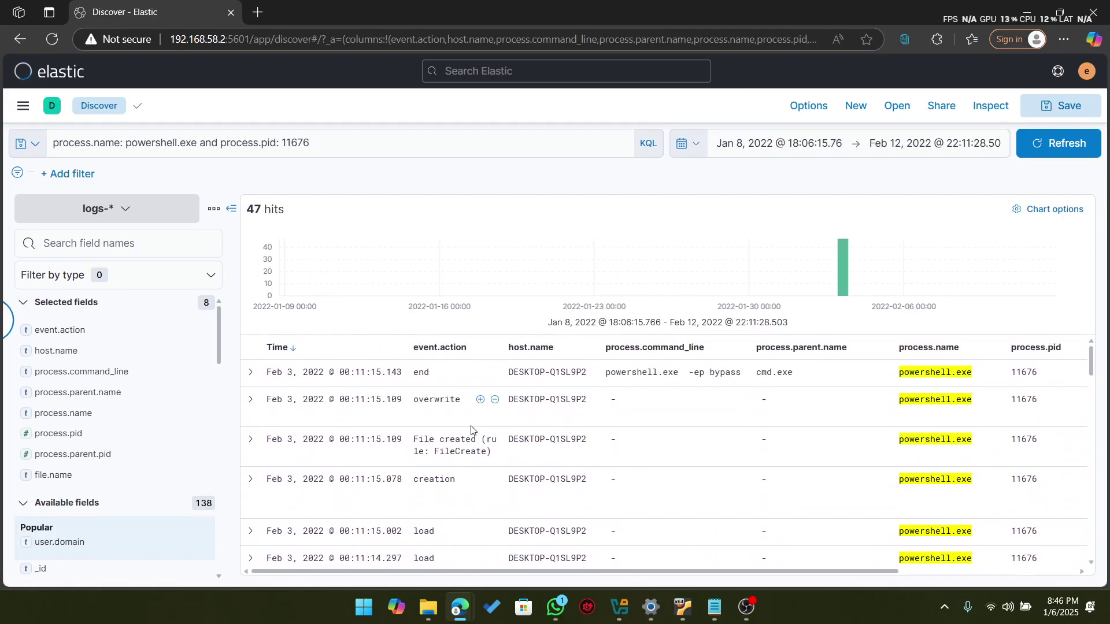
# Step: Examine the file.name values of the PID 11676 events for the earliest .ps1 file
pyautogui.hscroll(4, 471, 428)
pyautogui.scroll(-5, 951, 447)
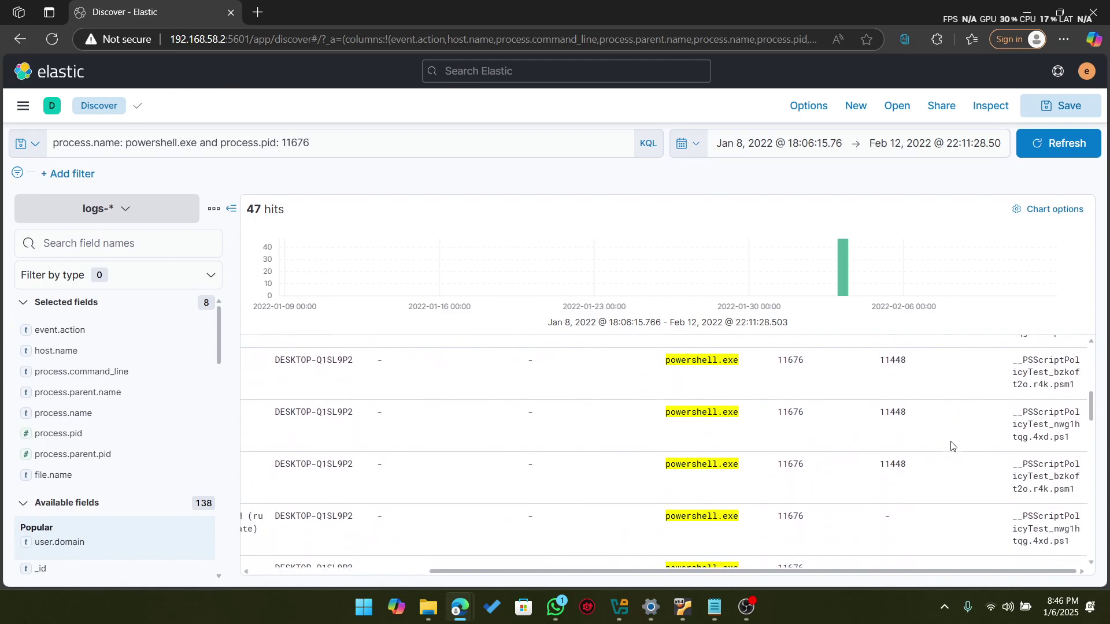
pyautogui.scroll(3, 950, 446)
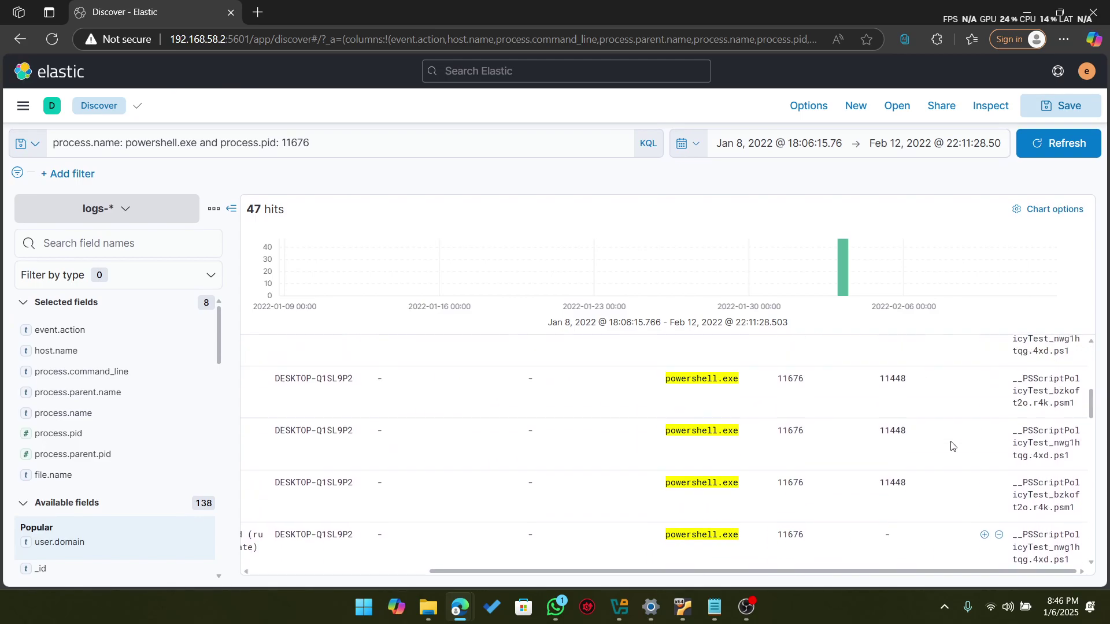
pyautogui.scroll(-3, 950, 446)
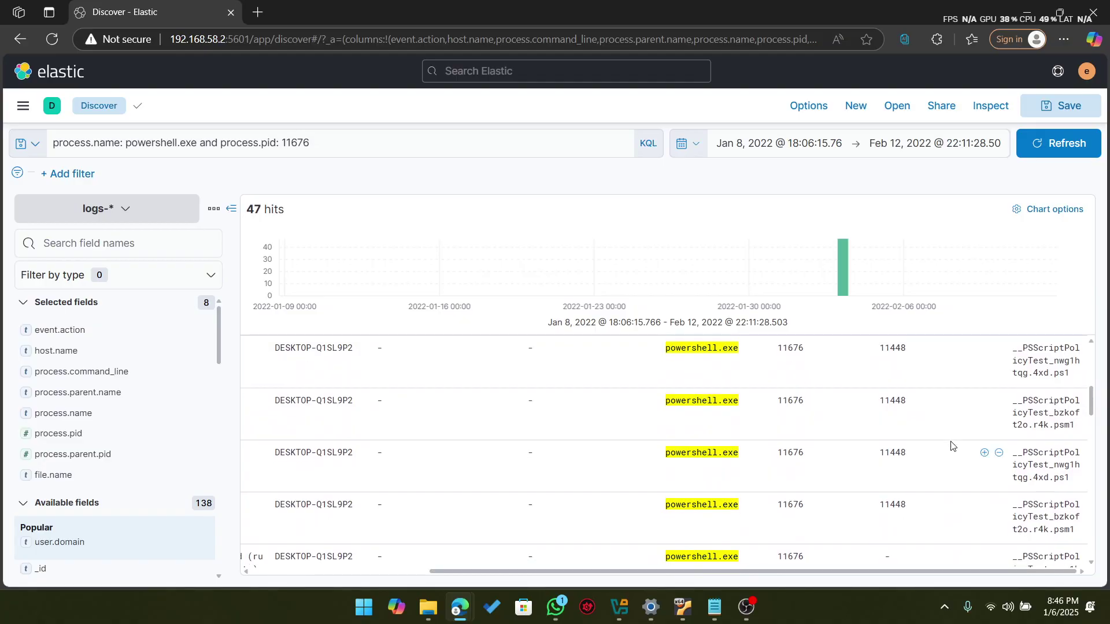
pyautogui.scroll(-1, 951, 446)
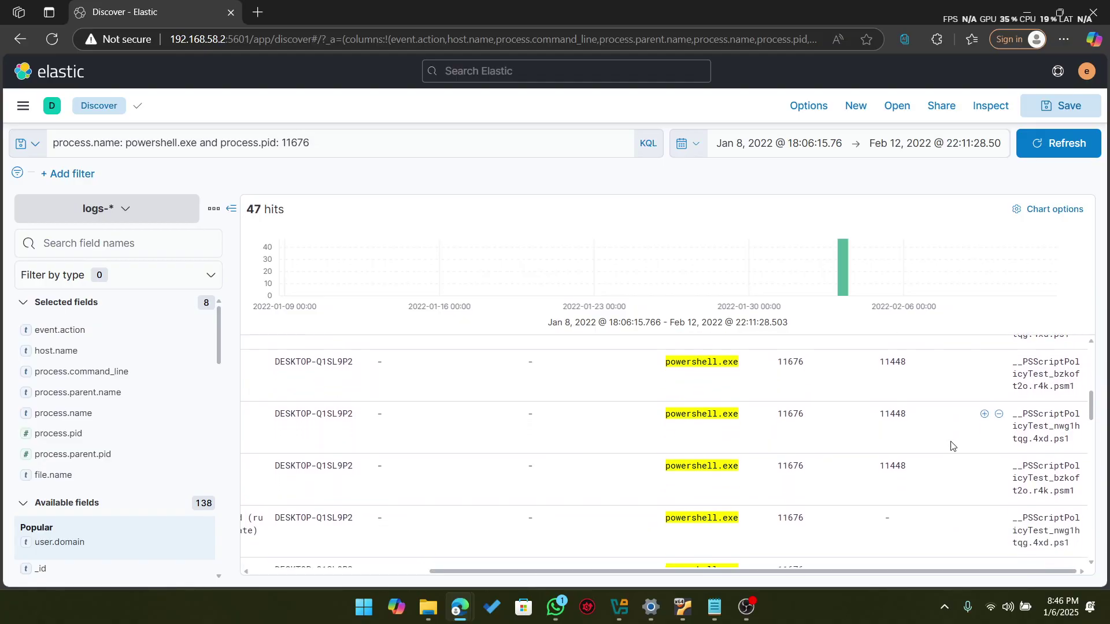
pyautogui.scroll(-5, 950, 446)
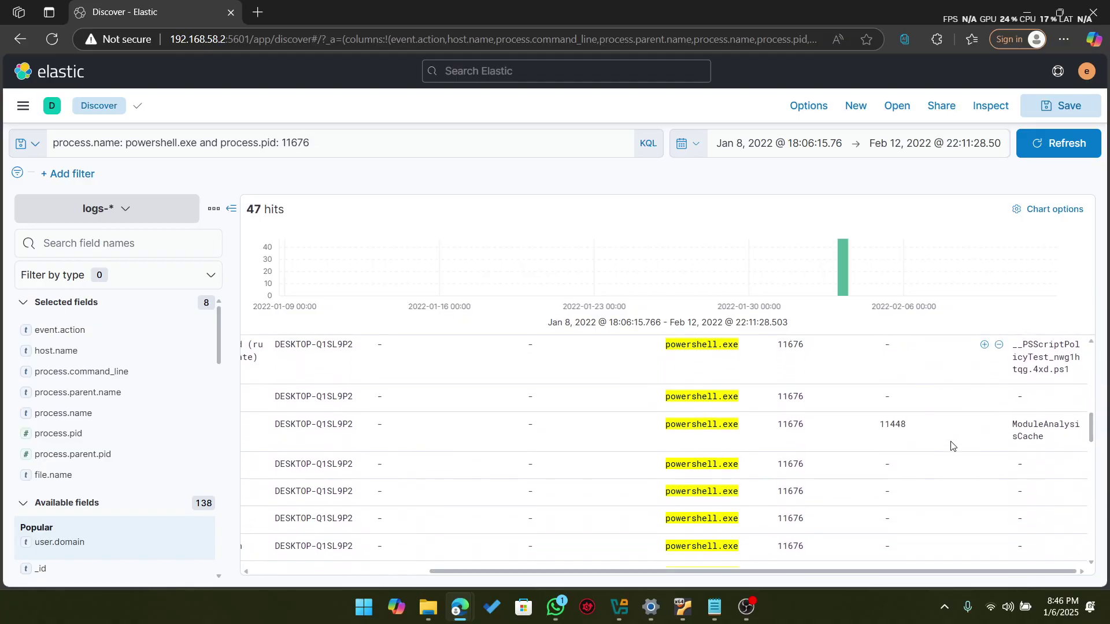
pyautogui.scroll(-3, 950, 446)
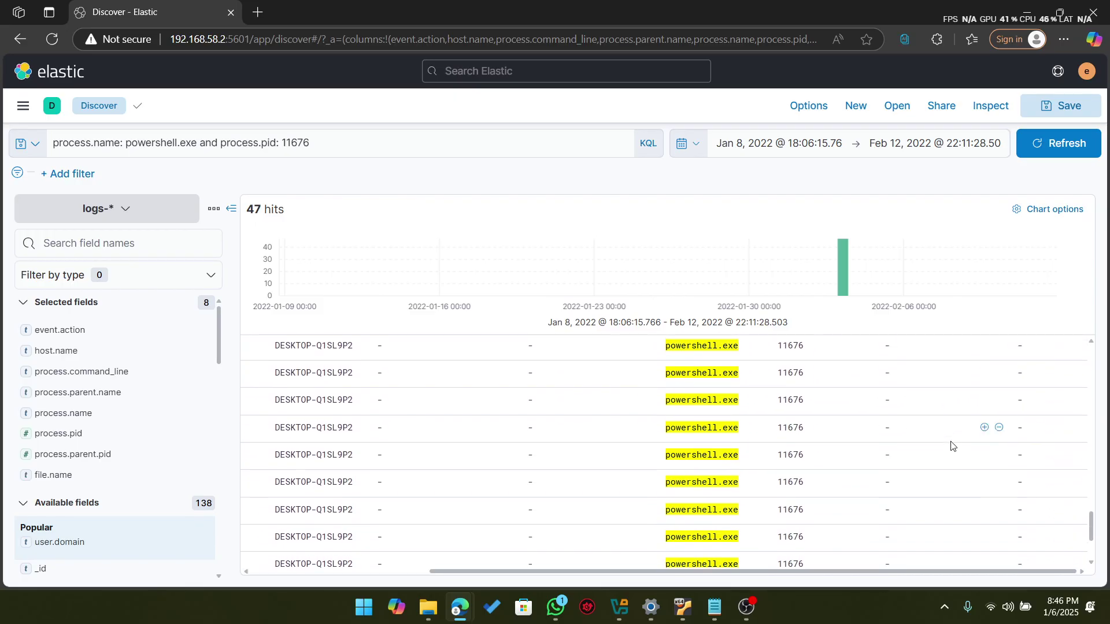
pyautogui.scroll(-5, 952, 446)
pyautogui.scroll(5, 953, 446)
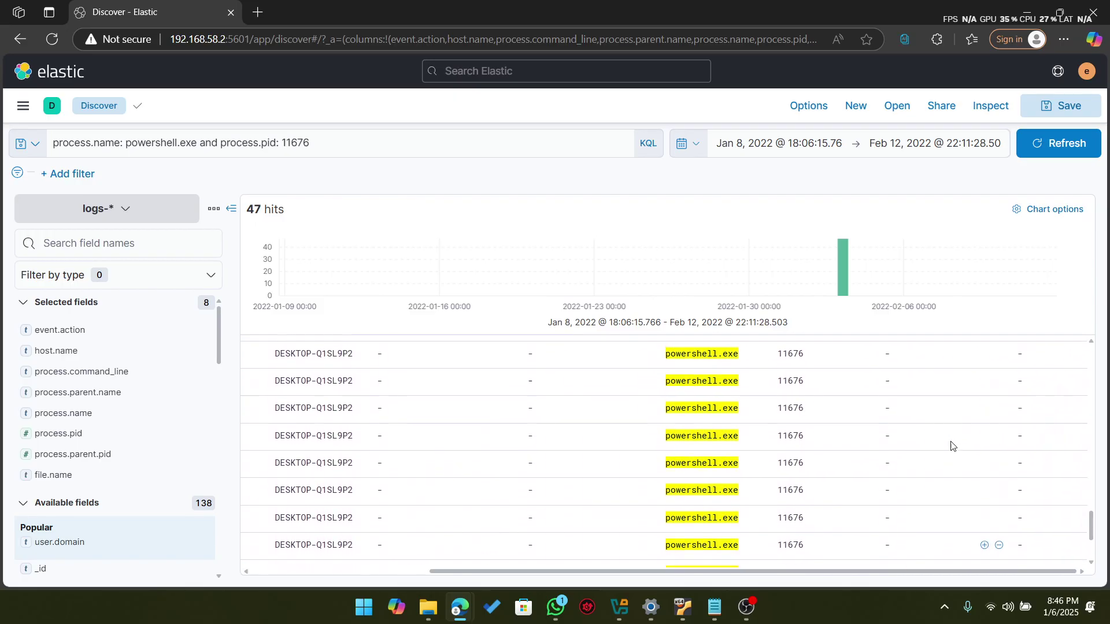
pyautogui.scroll(1, 951, 445)
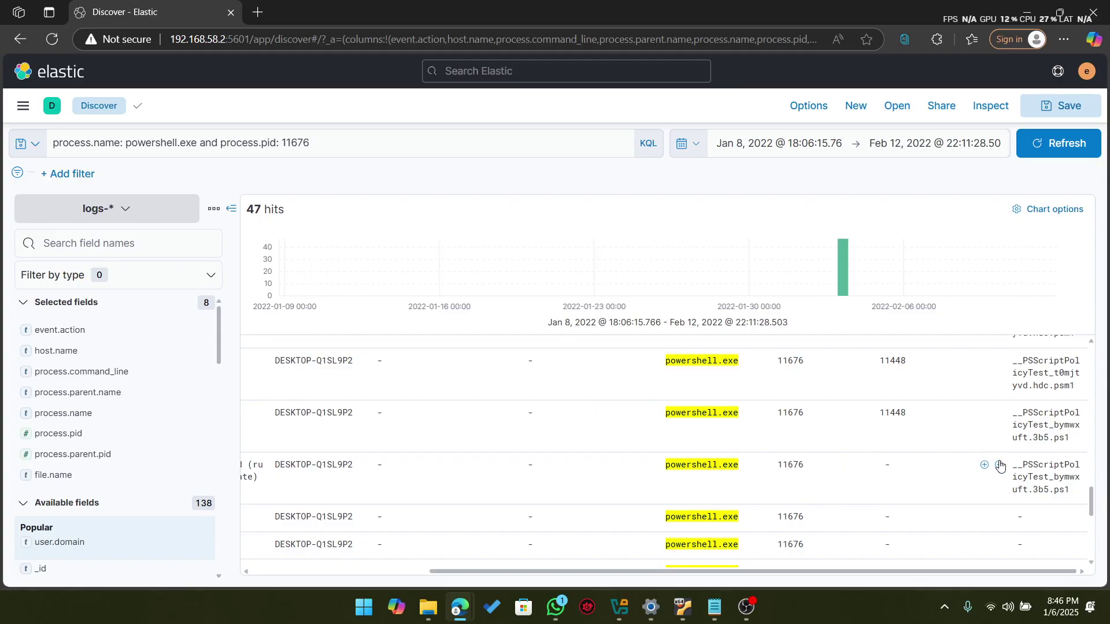
# Step: Copy __PSScriptPolicyTest_bymwxuft from the file.name of the earliest File created (rule: FileCreate) event
pyautogui.hscroll(-4, 861, 483)
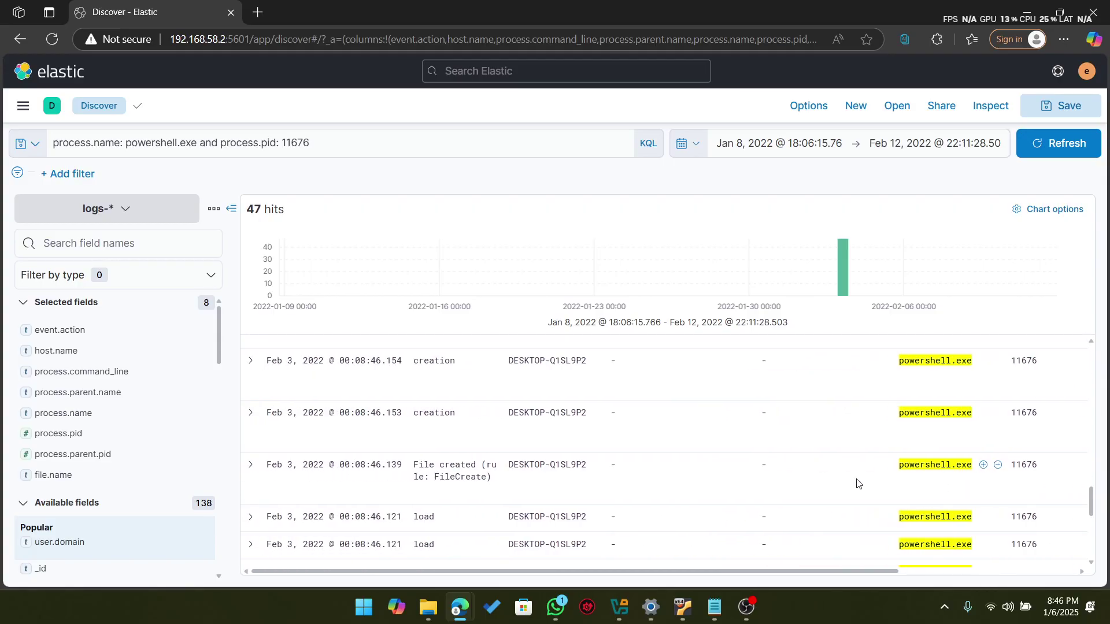
pyautogui.scroll(-5, 680, 479)
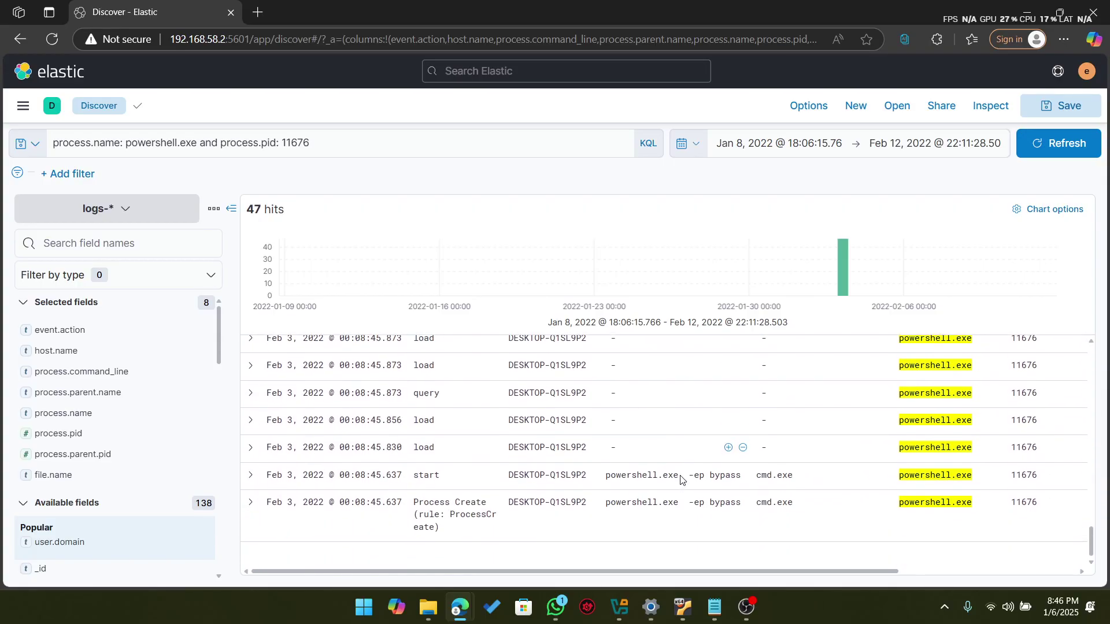
pyautogui.scroll(5, 595, 446)
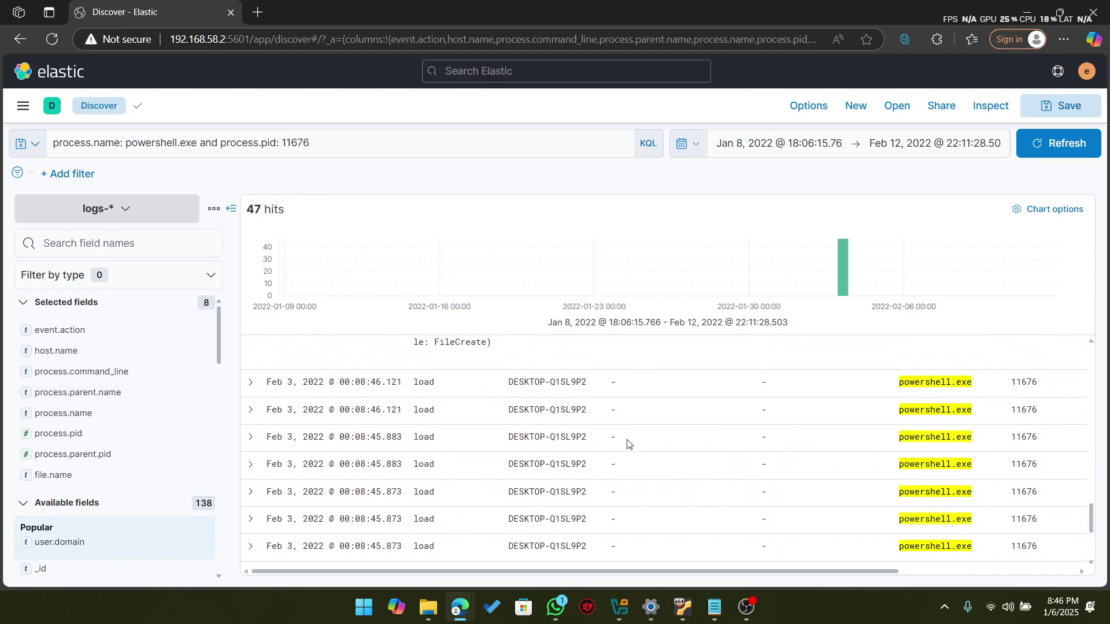
pyautogui.scroll(2, 628, 444)
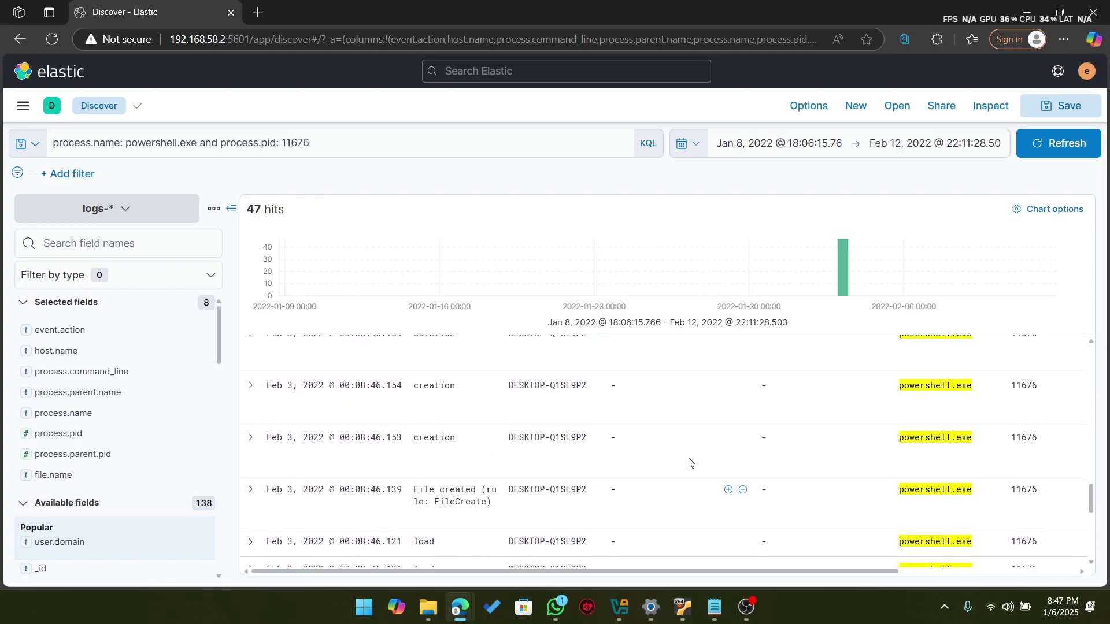
pyautogui.hscroll(5, 849, 471)
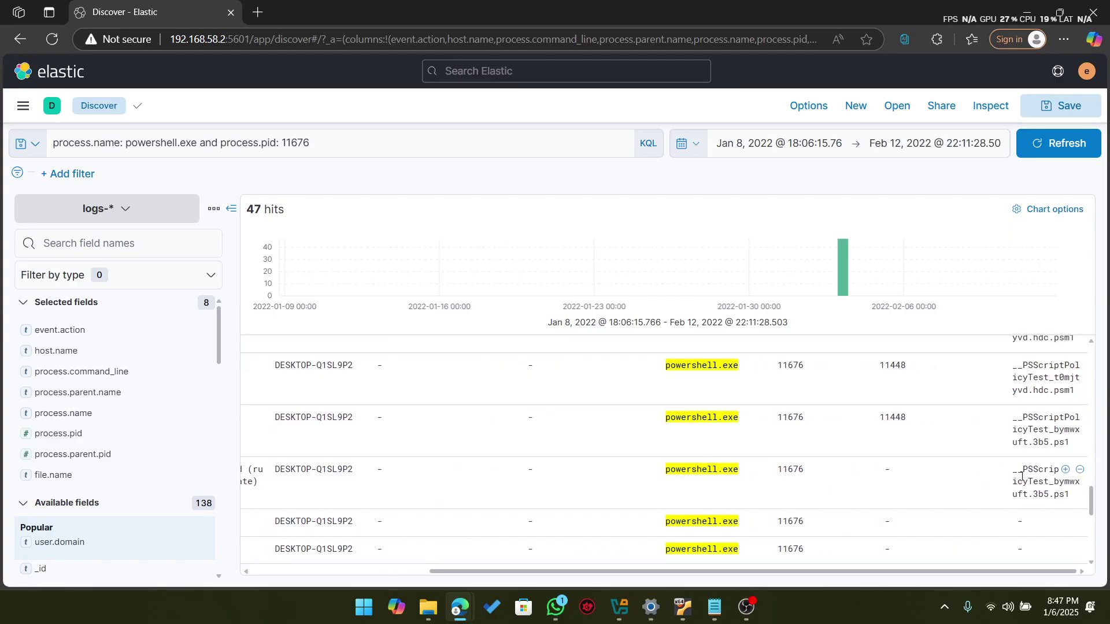
pyautogui.doubleClick(1020, 477)
pyautogui.hotkey('ctrl', 'c')
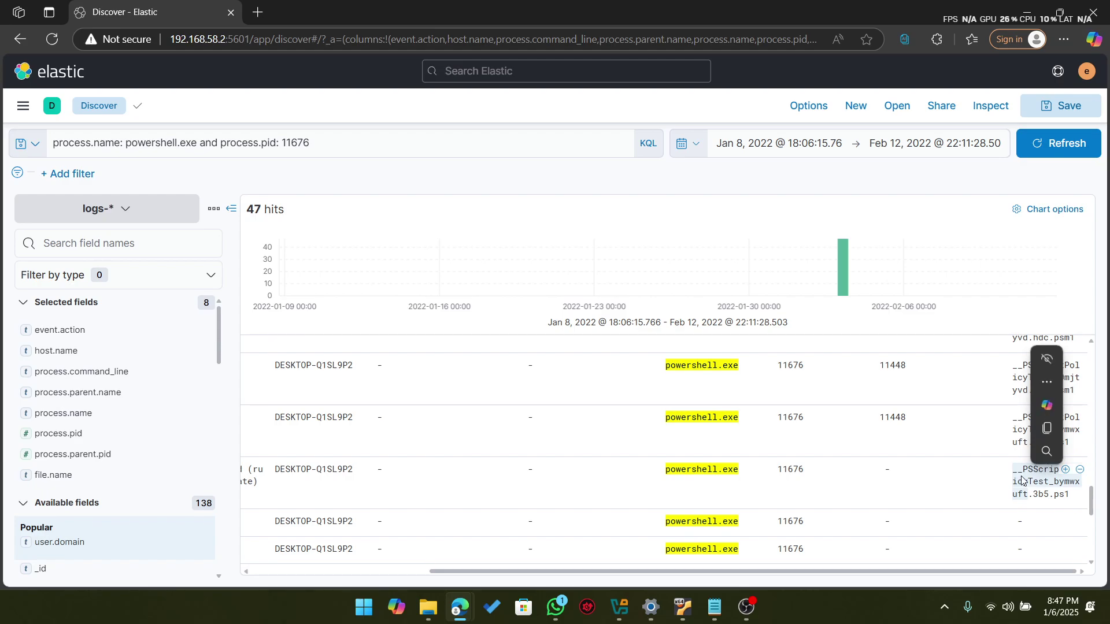
pyautogui.click(1049, 430)
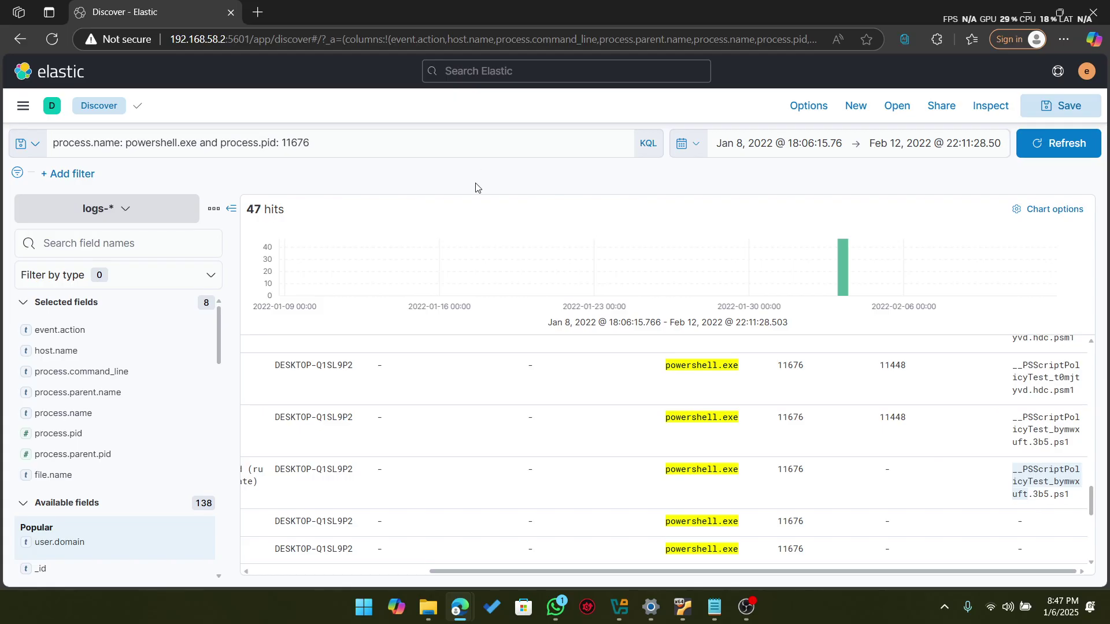
# Step: Switch to the CyberAcademy challenge page, submit __PSScriptPolicyTest_bymwxuft.3b5.ps1 as the Q.10 flag and close the challenge
pyautogui.hotkey('alt', 'Tab')
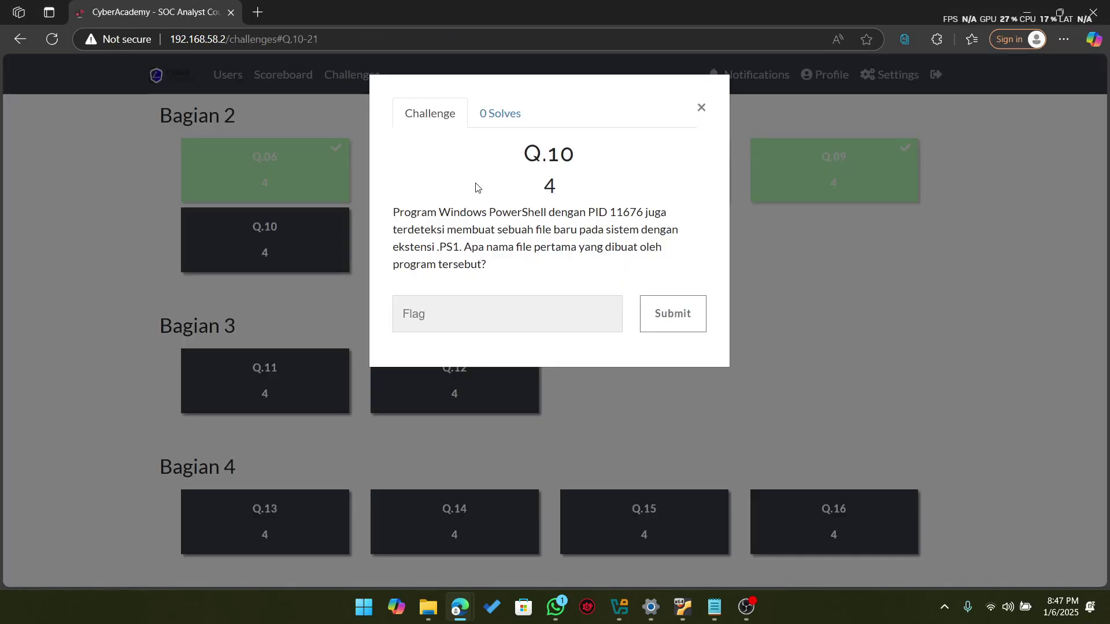
pyautogui.click(424, 318)
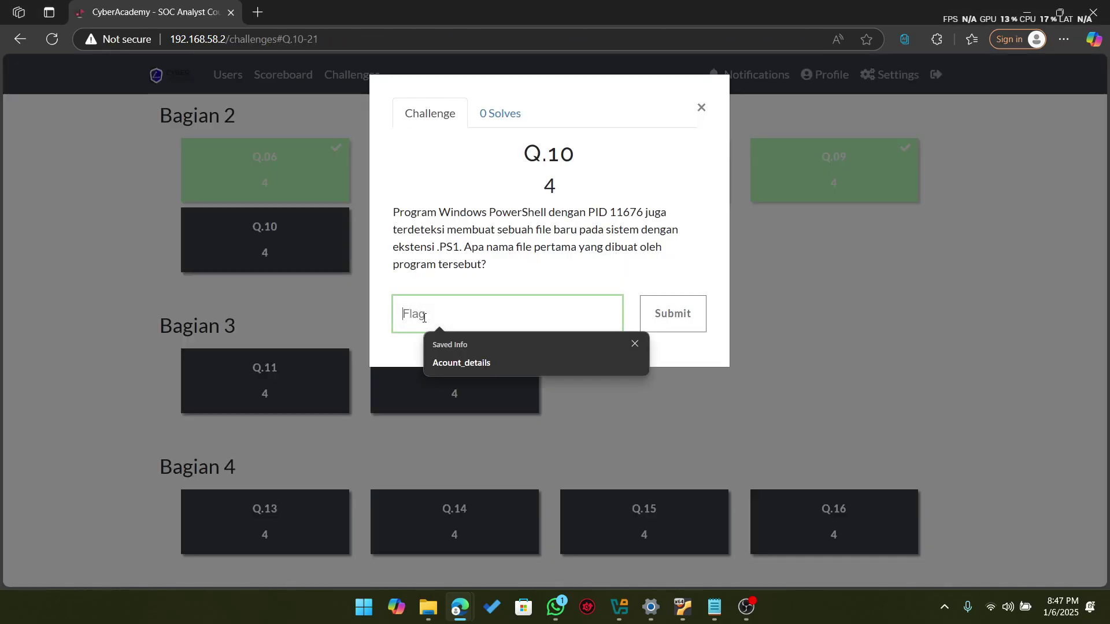
pyautogui.hotkey('ctrl', 'v')
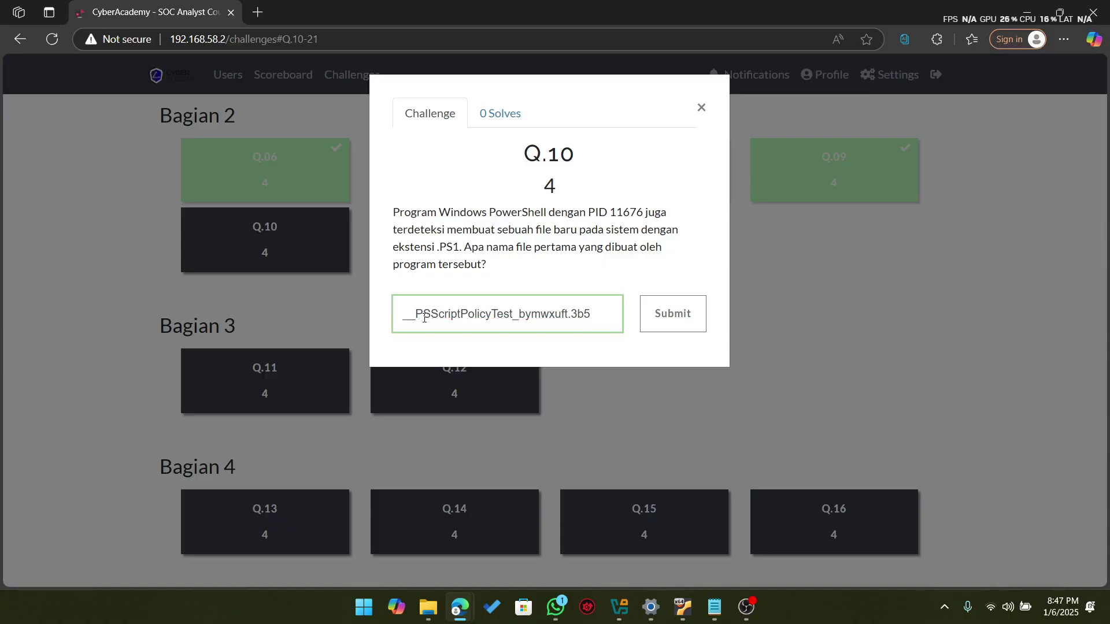
pyautogui.write('ps1')
pyautogui.press('Return')
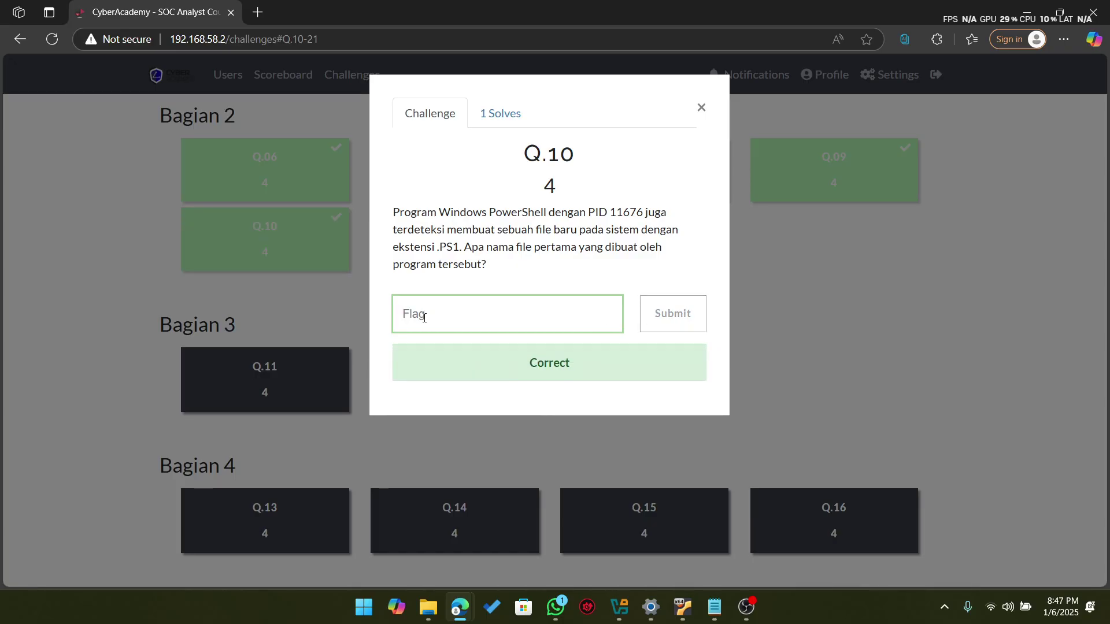
pyautogui.click(702, 108)
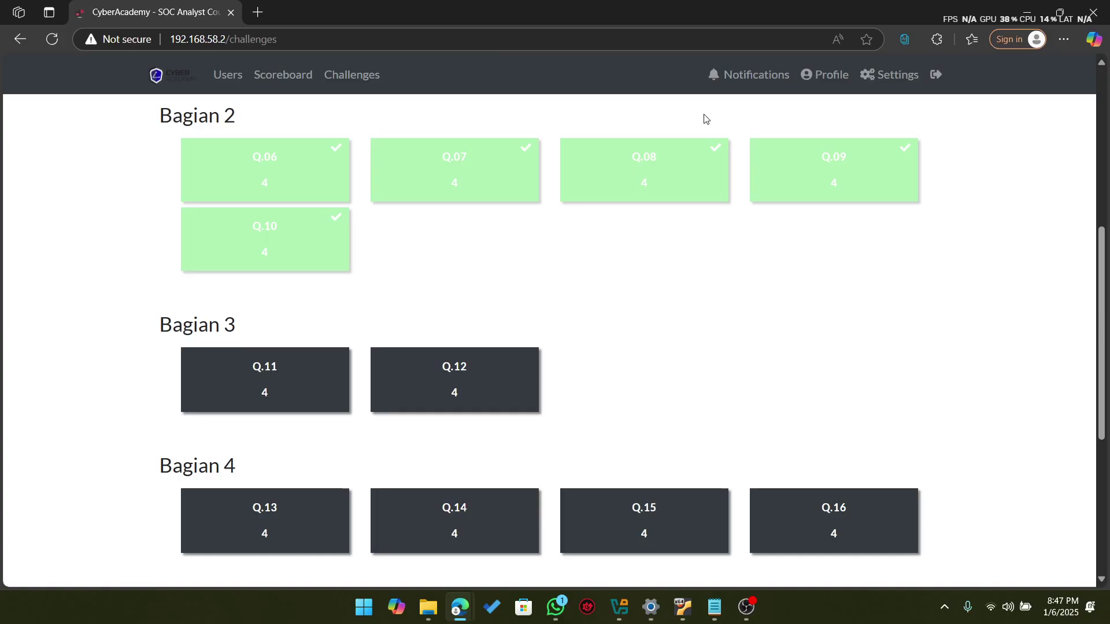
pyautogui.scroll(1, 719, 302)
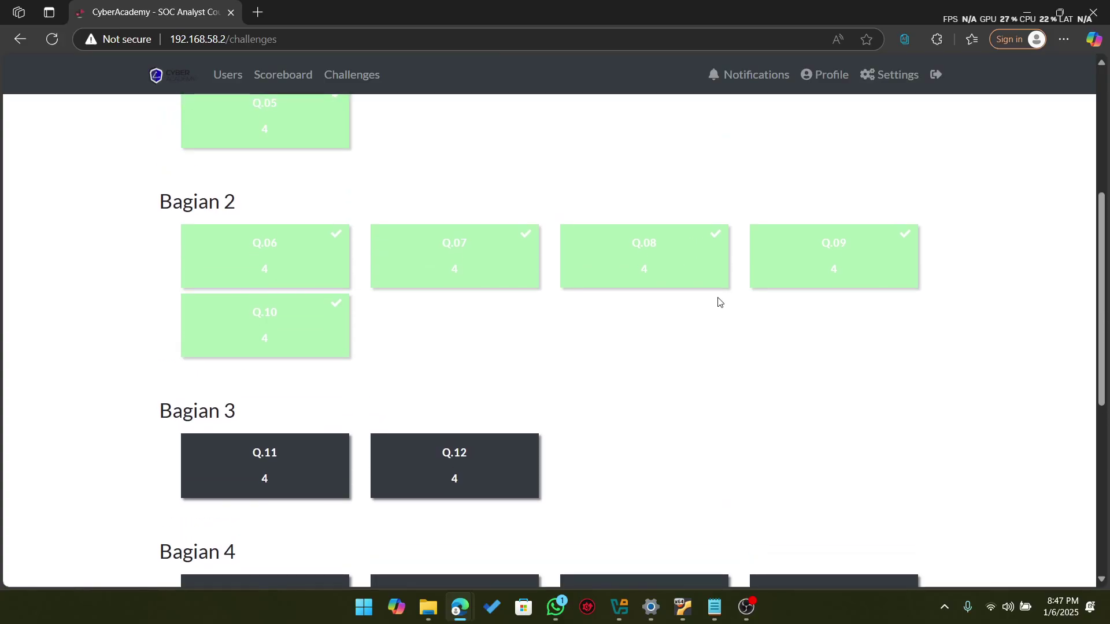
pyautogui.scroll(-1, 720, 302)
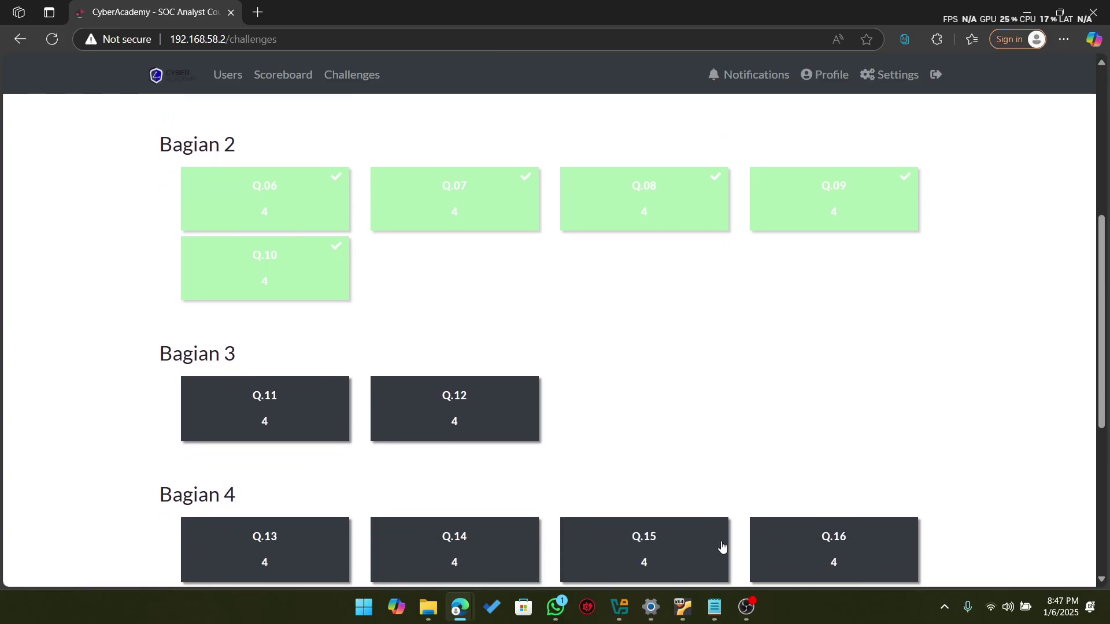
pyautogui.moveTo(745, 618)
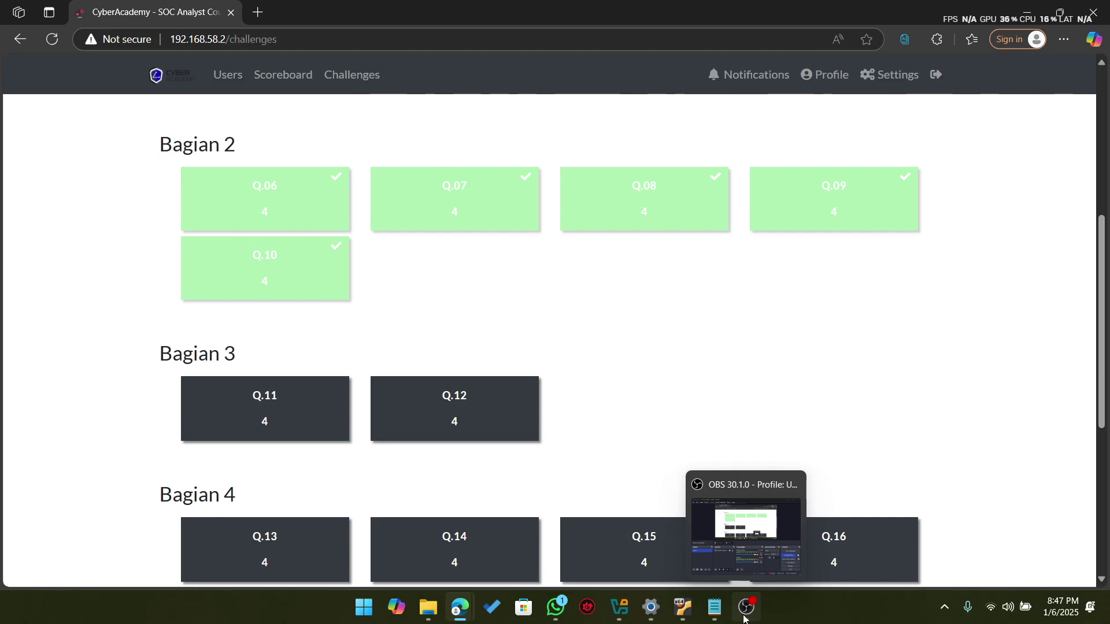